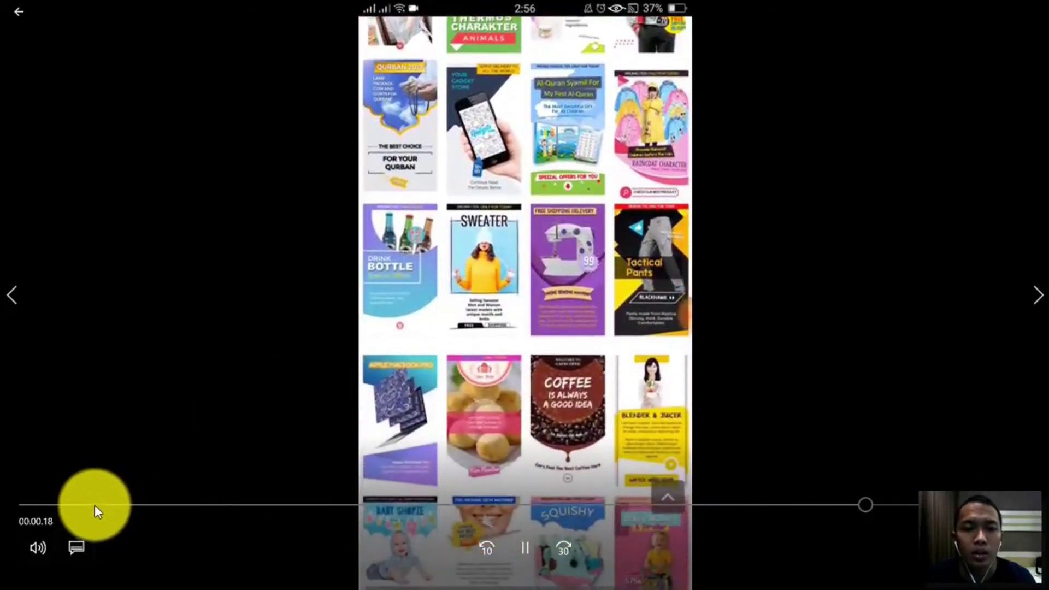
# - Replay the vertical scrolling template video from near its start and close the video player
pyautogui.click(94, 506)
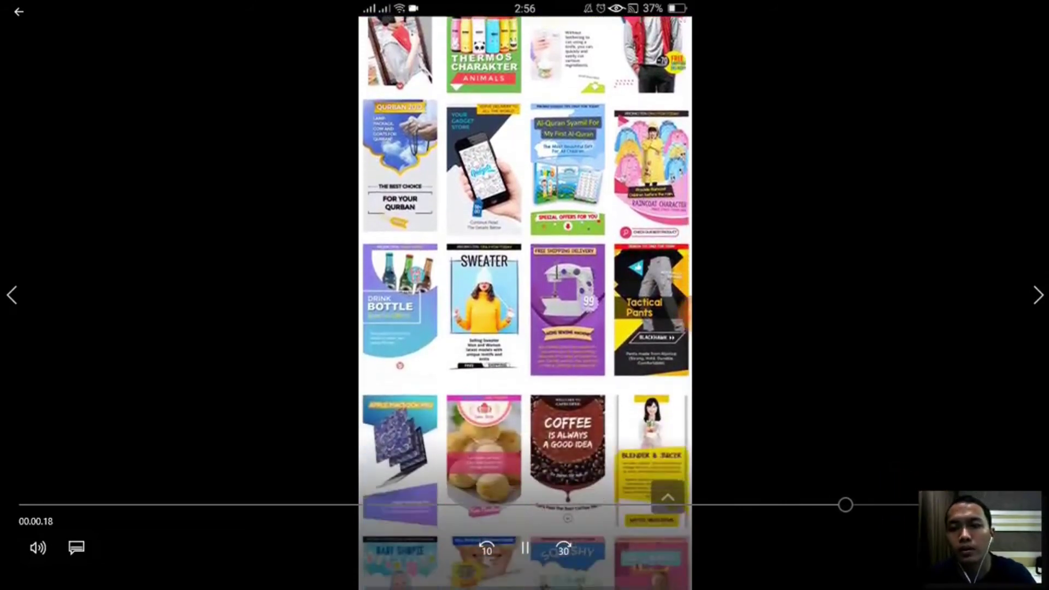
pyautogui.press('Escape')
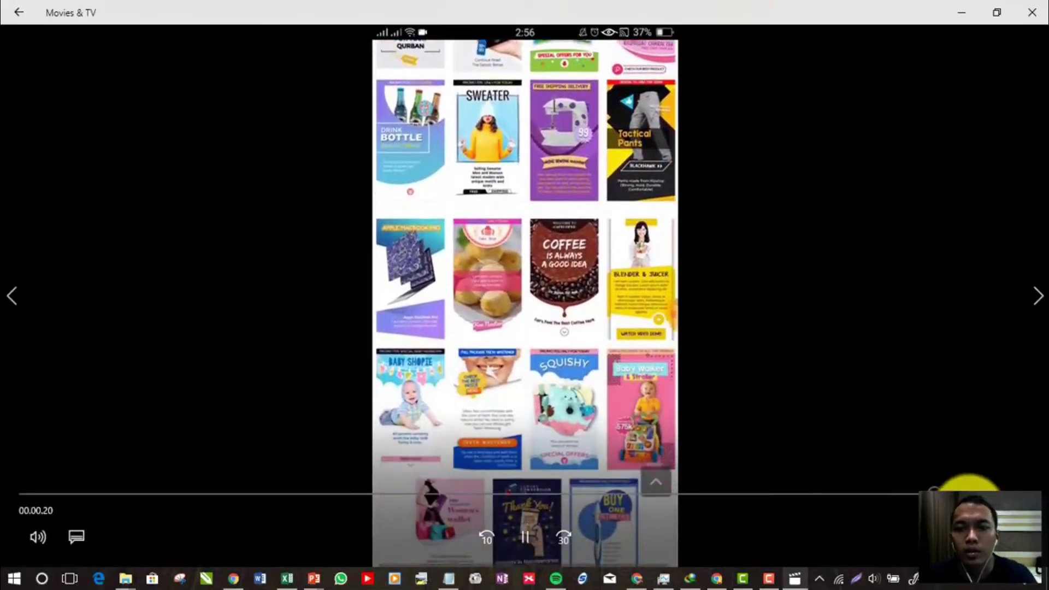
pyautogui.click(1024, 11)
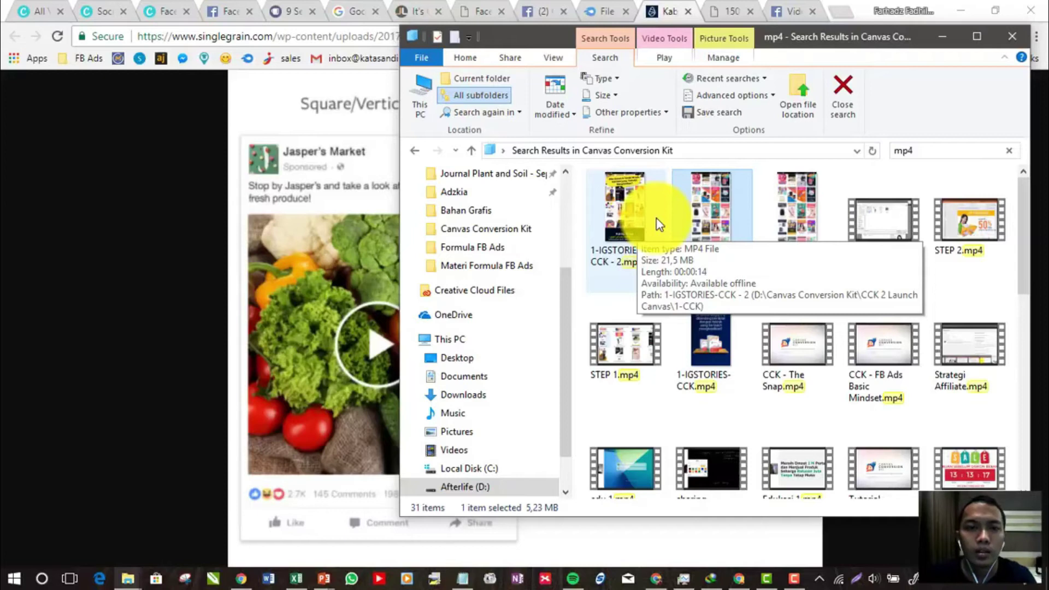
# - Switch to the Wah Cantiknya Facebook page in the other browser window and start a photo/video upload
pyautogui.click(775, 8)
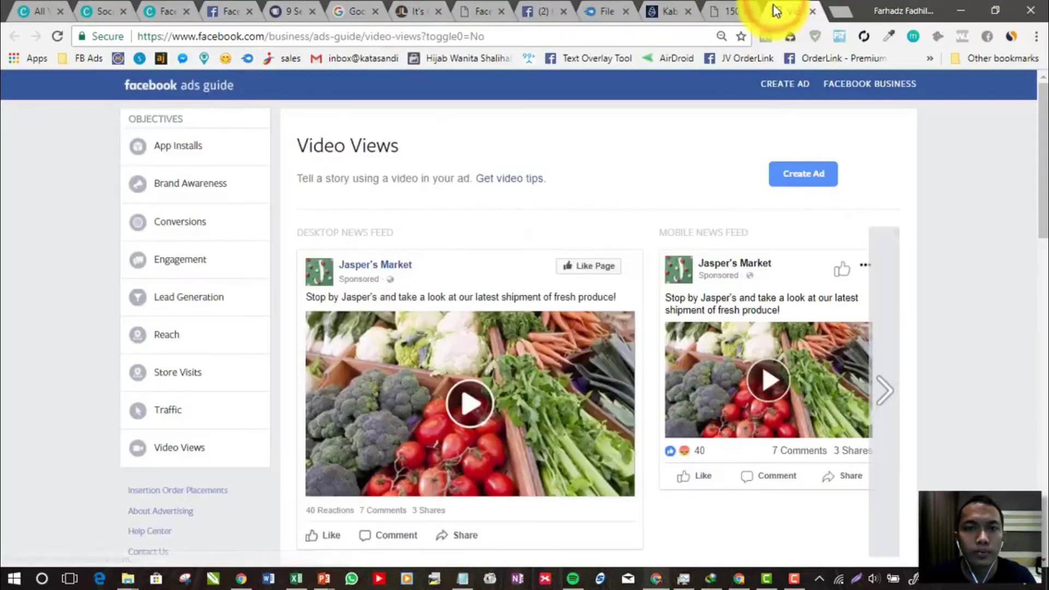
pyautogui.click(738, 579)
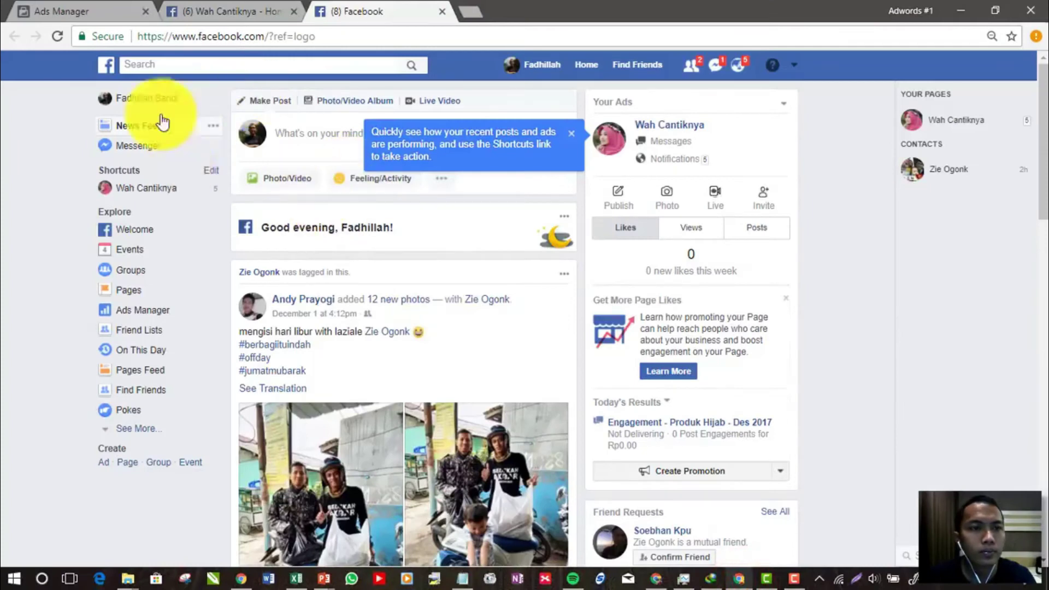
pyautogui.click(235, 10)
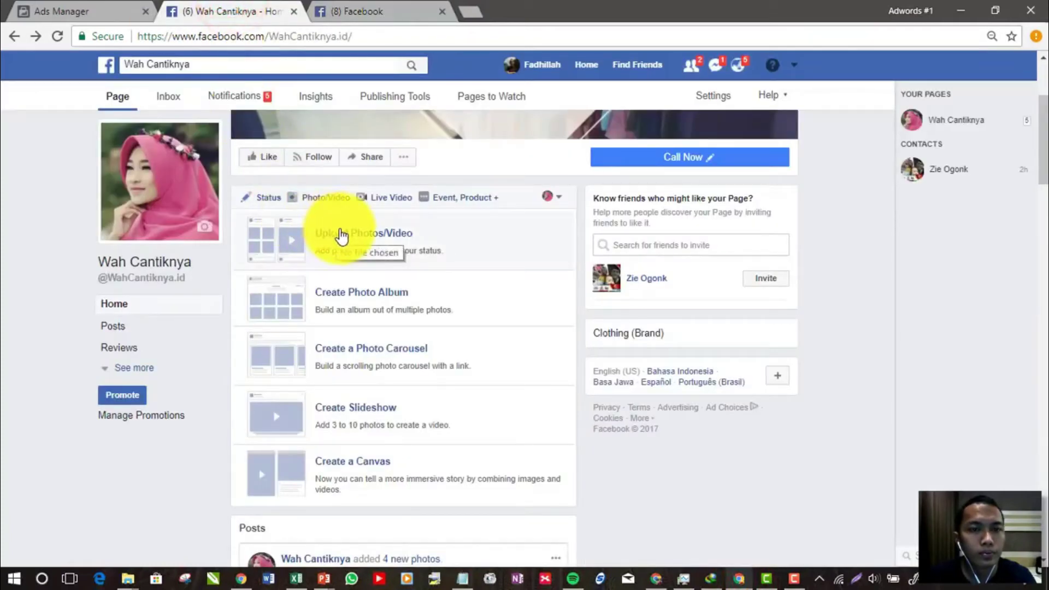
pyautogui.click(341, 235)
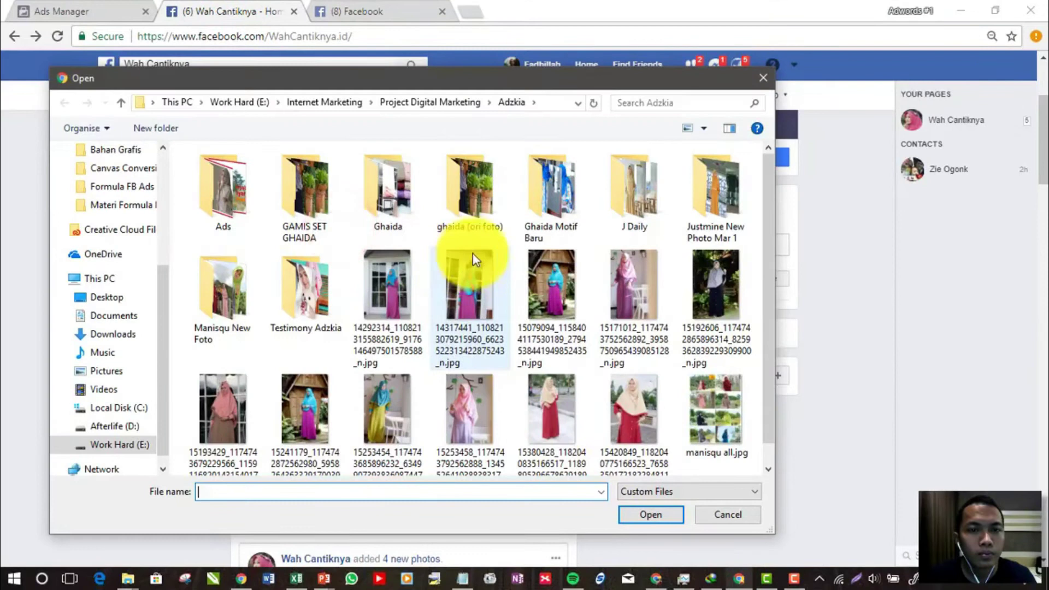
# - Search the Canvas Conversion Kit folder for "mp4" and upload the scroll.mp4 video
pyautogui.click(131, 168)
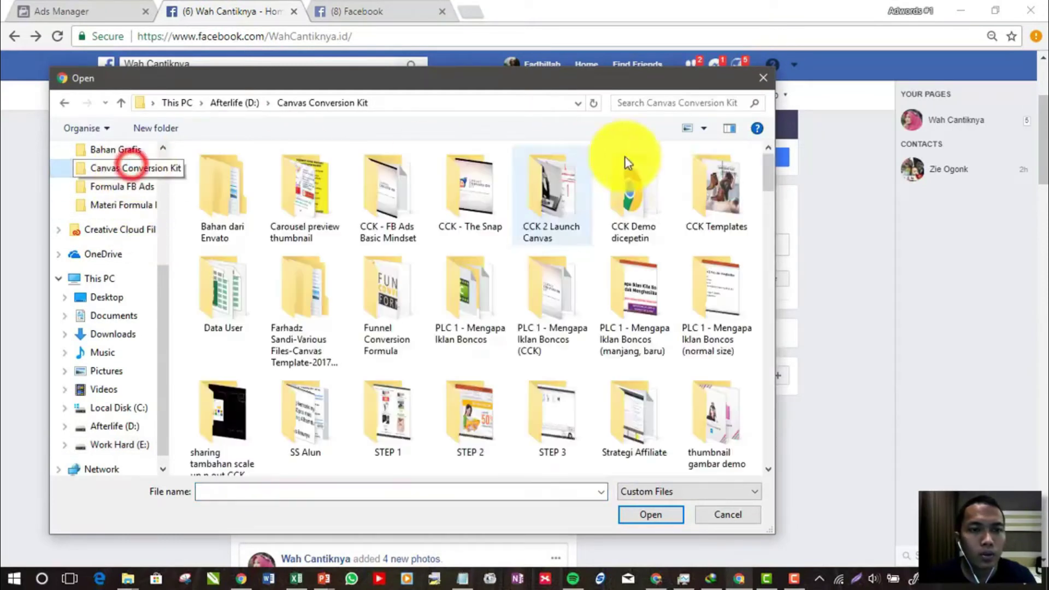
pyautogui.click(712, 103)
pyautogui.write('mp')
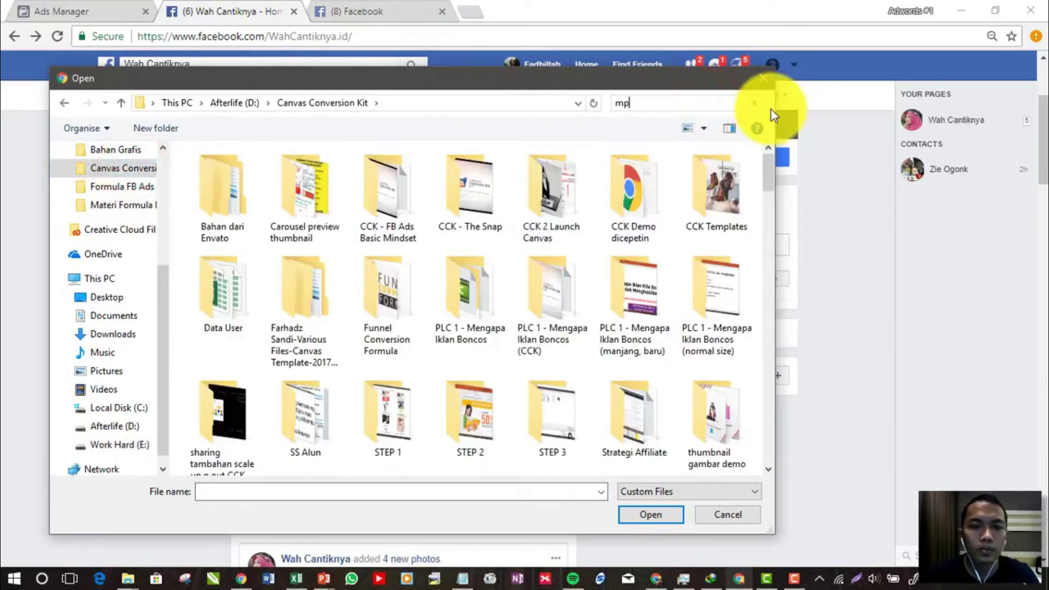
pyautogui.write('4')
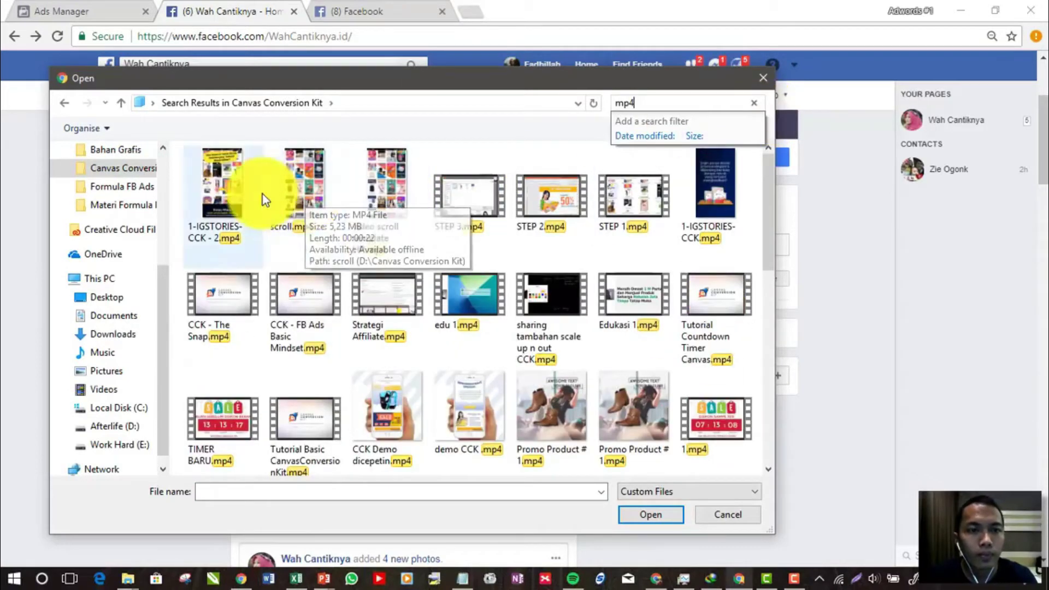
pyautogui.click(297, 189)
pyautogui.doubleClick(297, 189)
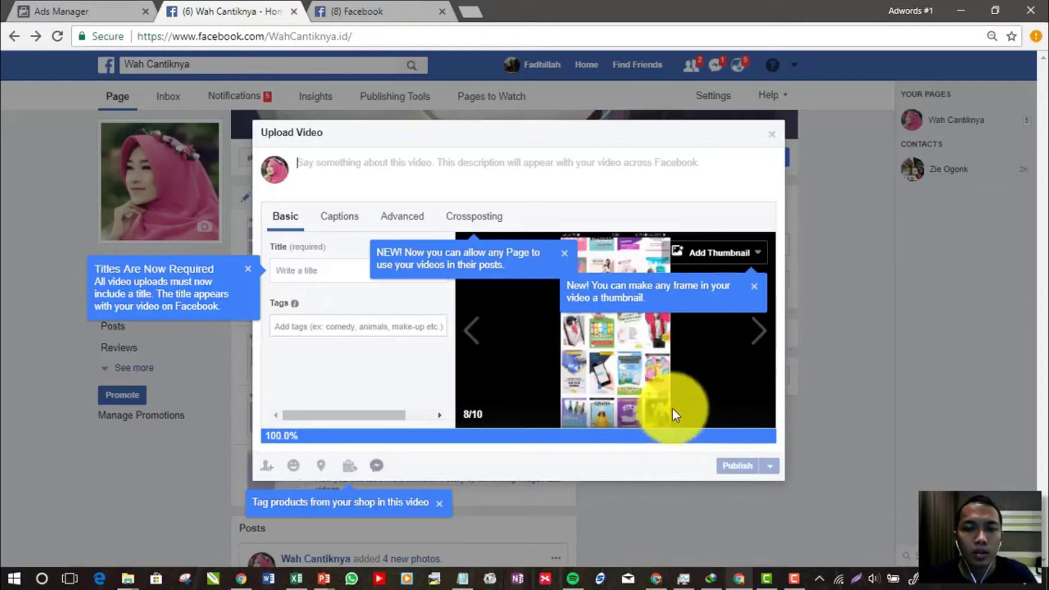
# - Dismiss the thumbnail and crossposting tips and set the video thumbnail to suggested frame 6/10
pyautogui.click(755, 287)
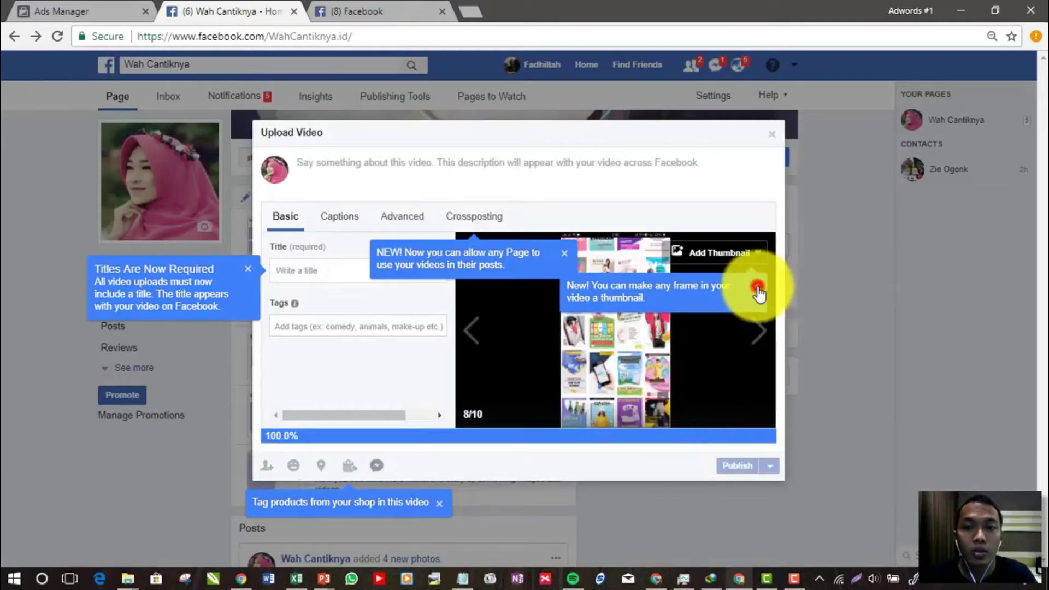
pyautogui.click(562, 252)
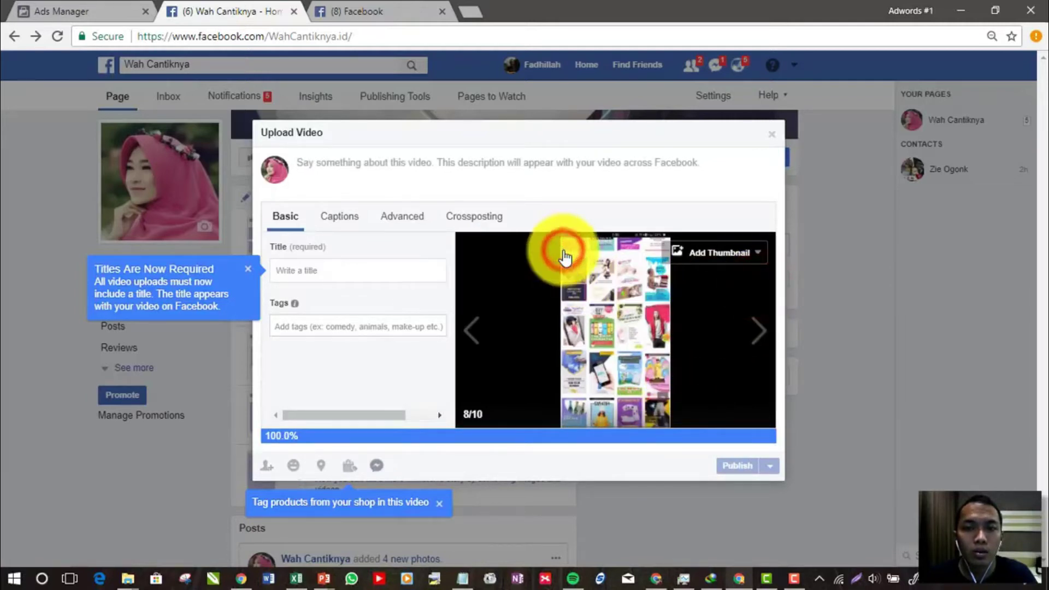
pyautogui.click(473, 330)
pyautogui.click(473, 331)
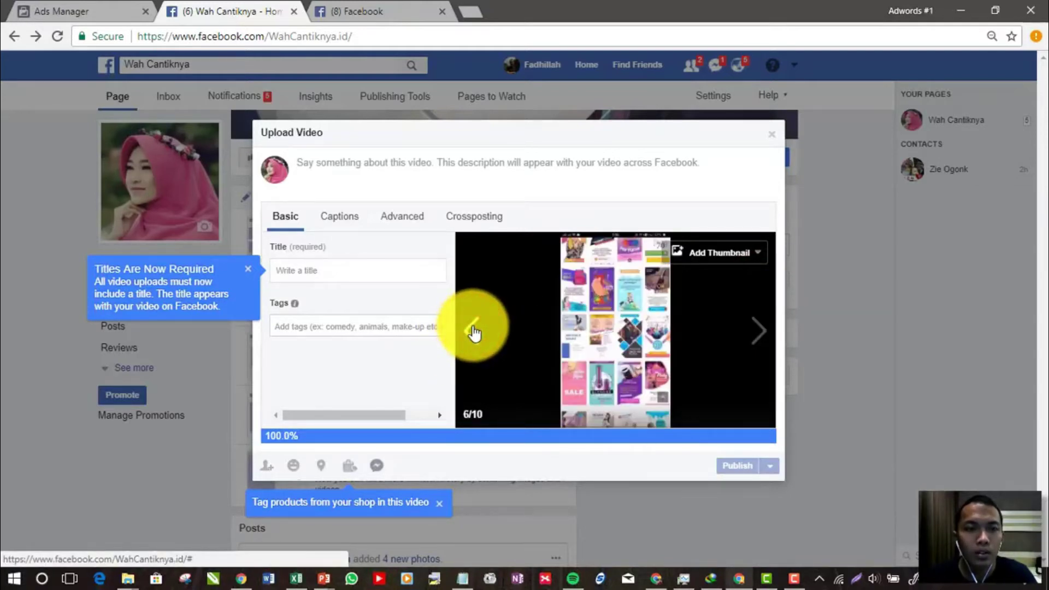
# - Enter the description "Ini contoh video full screen", dismiss the remaining tips, and try to publish the video
pyautogui.click(402, 164)
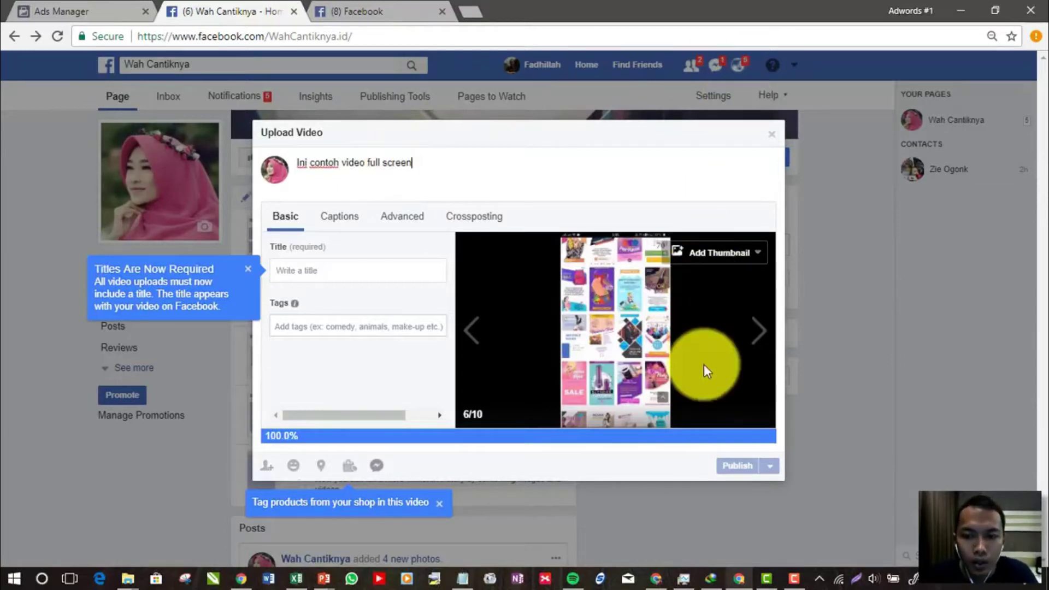
pyautogui.click(702, 447)
pyautogui.click(382, 351)
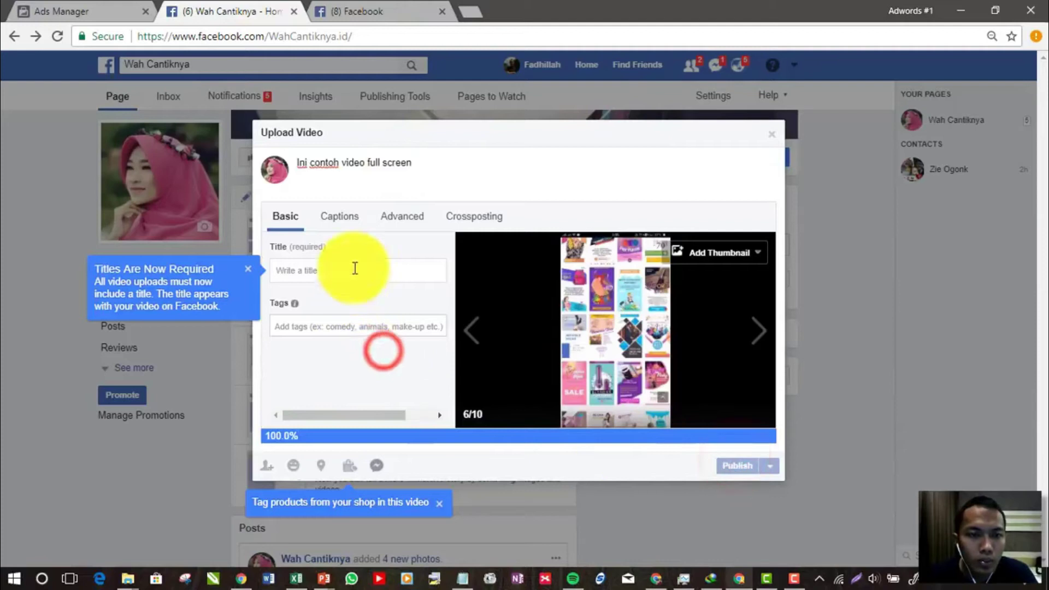
pyautogui.click(244, 270)
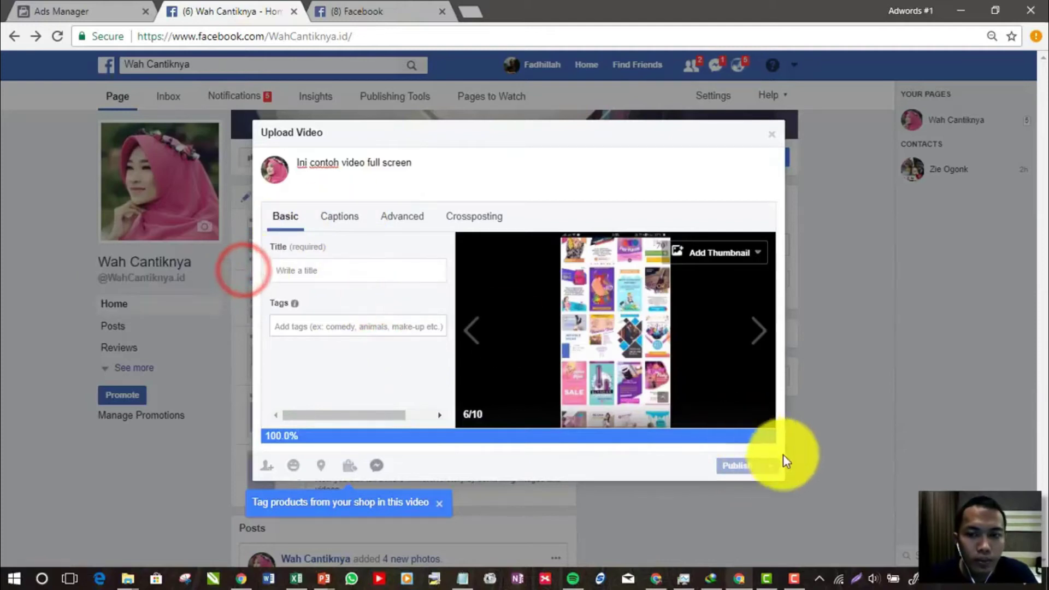
pyautogui.click(439, 503)
pyautogui.click(738, 465)
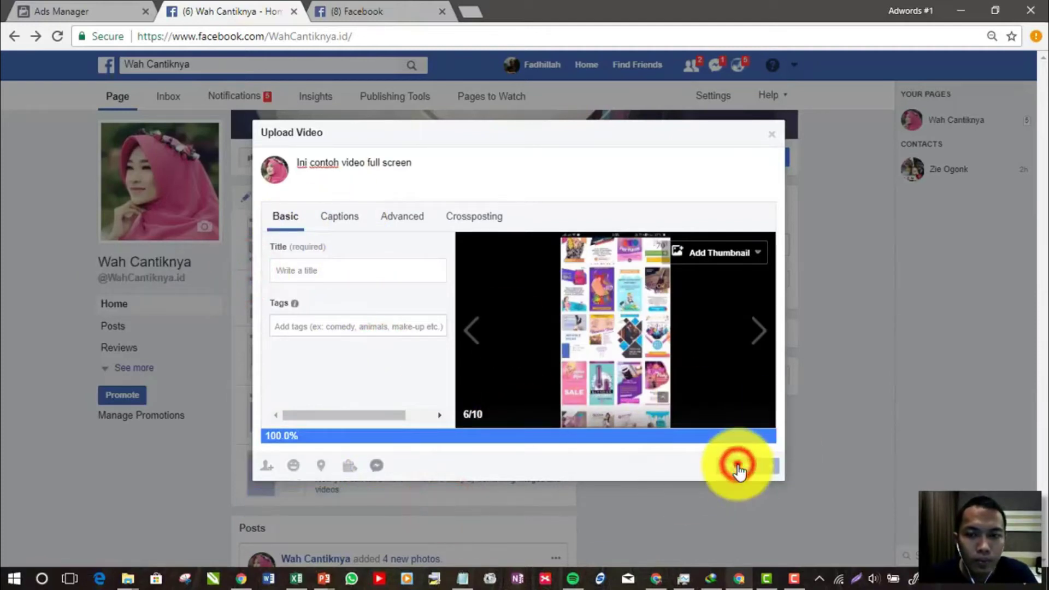
# - Move the thumbnail three suggested frames back, title the video "Video full screen", and publish it
pyautogui.click(475, 330)
pyautogui.click(473, 331)
pyautogui.click(473, 331)
pyautogui.click(373, 269)
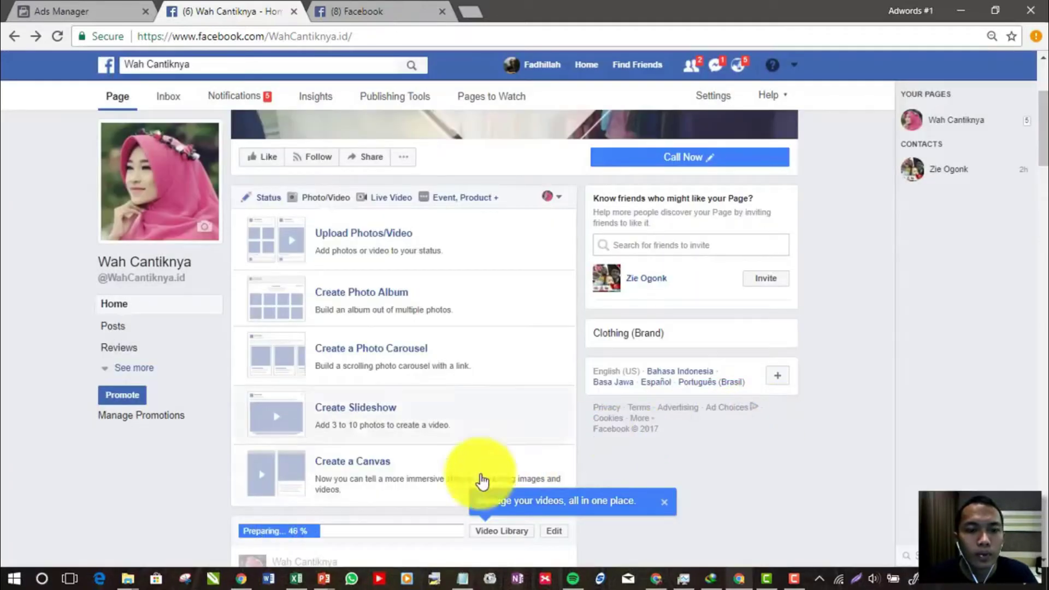
# - Examine how the newly uploaded vertical video post is displayed on the page
pyautogui.scroll(-1, 407, 491)
pyautogui.scroll(-4, 407, 491)
pyautogui.scroll(-4, 464, 403)
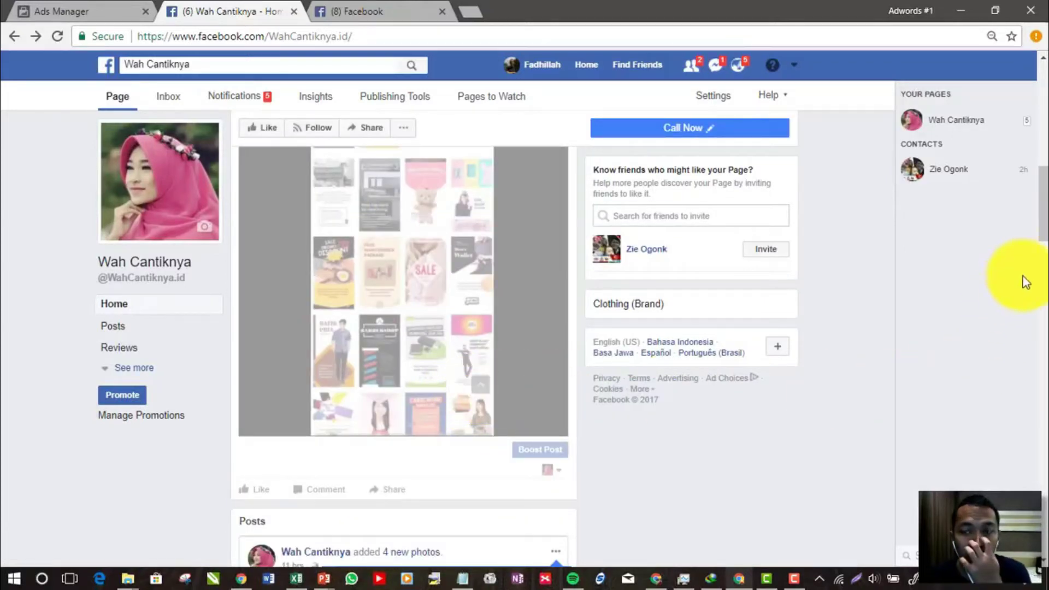
pyautogui.moveTo(1045, 235); pyautogui.dragTo(1034, 212)
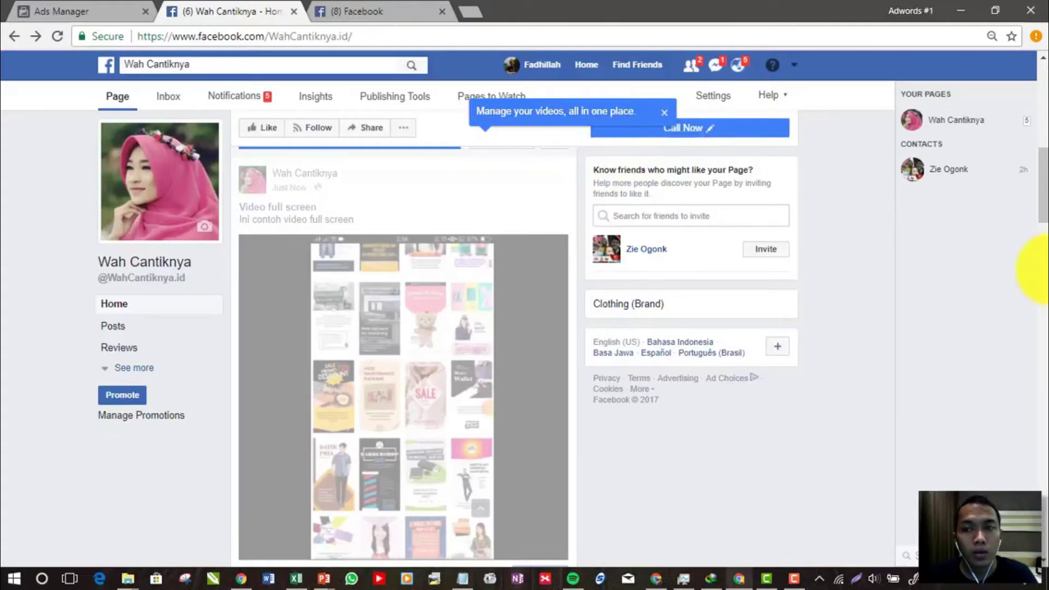
pyautogui.moveTo(1044, 214); pyautogui.dragTo(1043, 213)
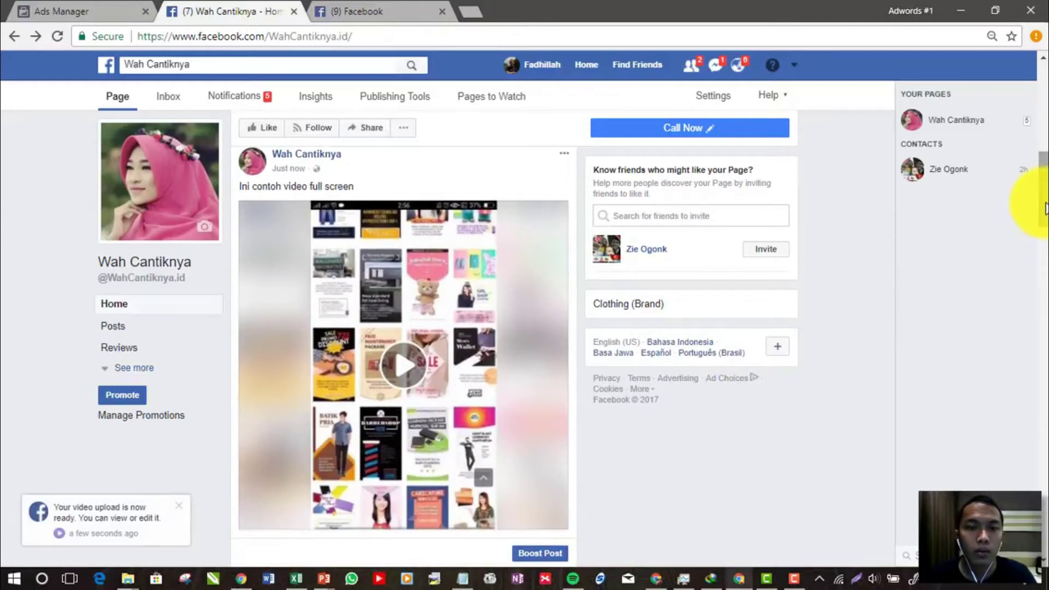
pyautogui.moveTo(1044, 204); pyautogui.dragTo(1044, 201)
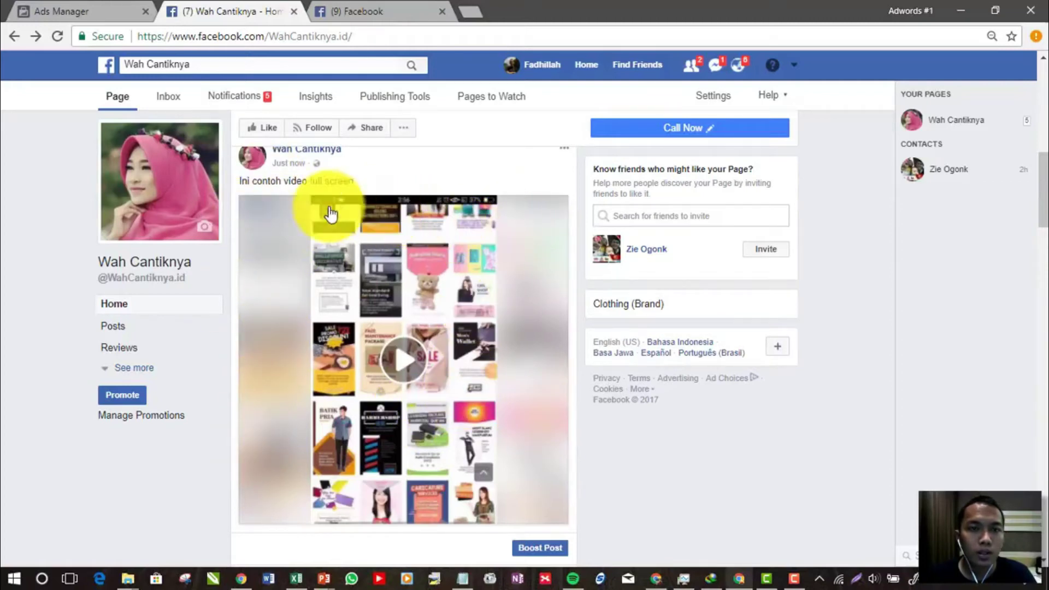
# - Play the posted video in the enlarged viewer and return to the page, discarding the unfinished post
pyautogui.click(416, 349)
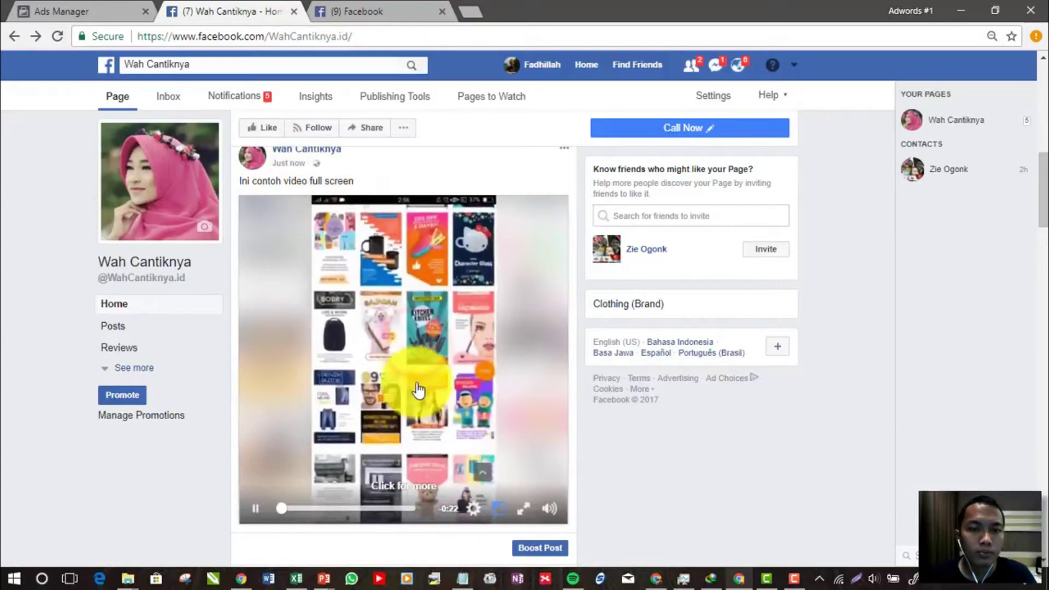
pyautogui.click(522, 508)
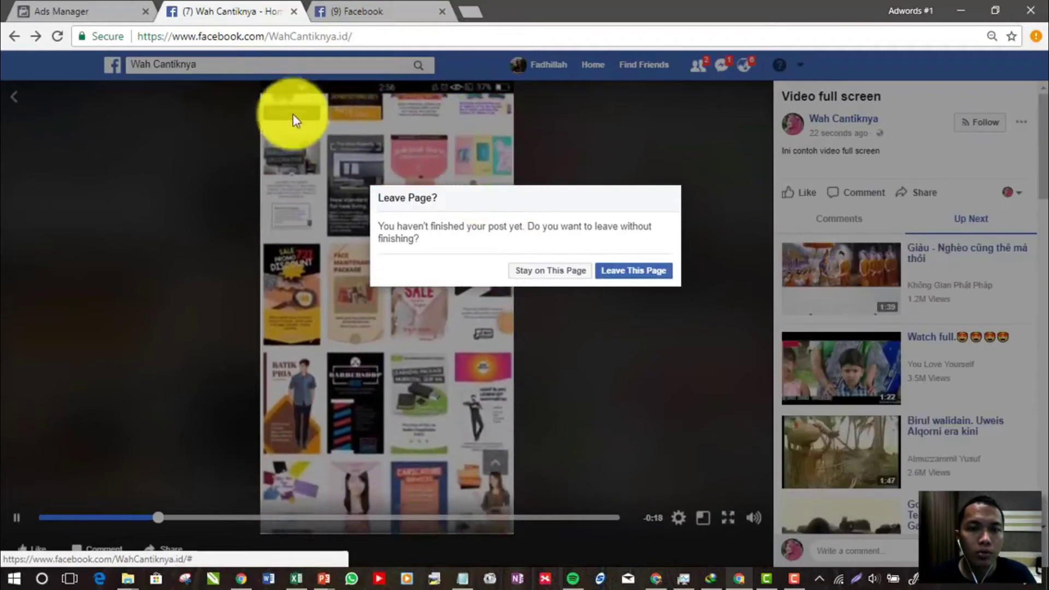
pyautogui.click(574, 279)
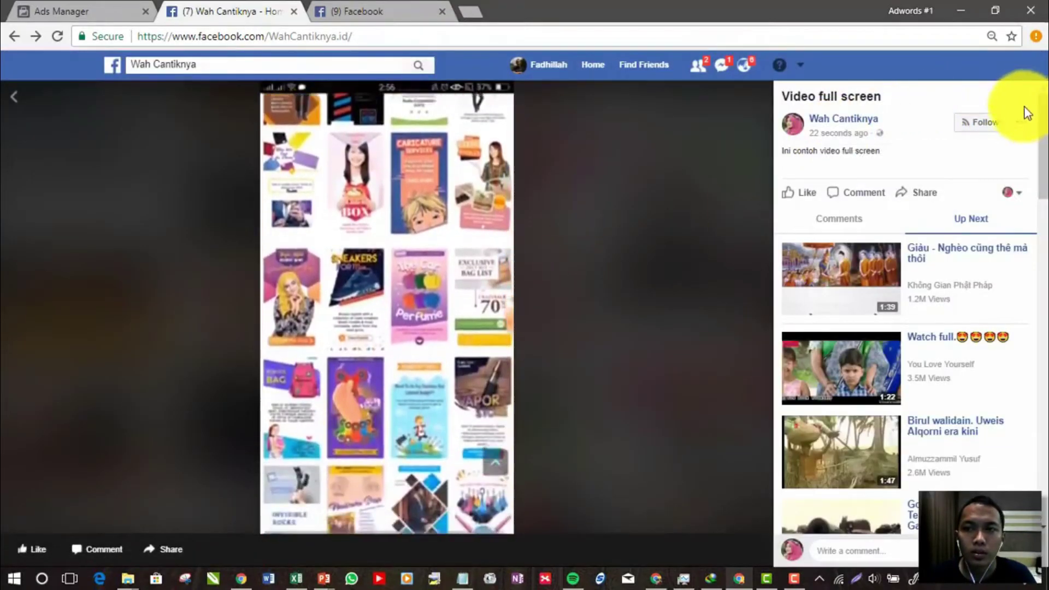
pyautogui.click(15, 97)
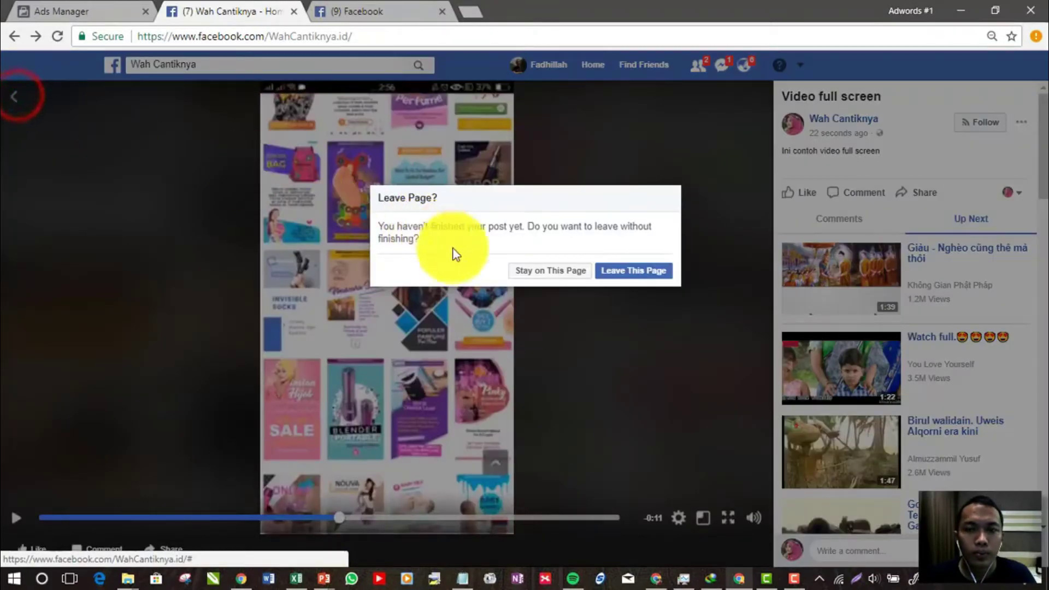
pyautogui.click(622, 272)
# - Open the video post in a new tab and load its mobile version by changing www to m in the address
pyautogui.scroll(-5, 497, 304)
pyautogui.scroll(9, 444, 304)
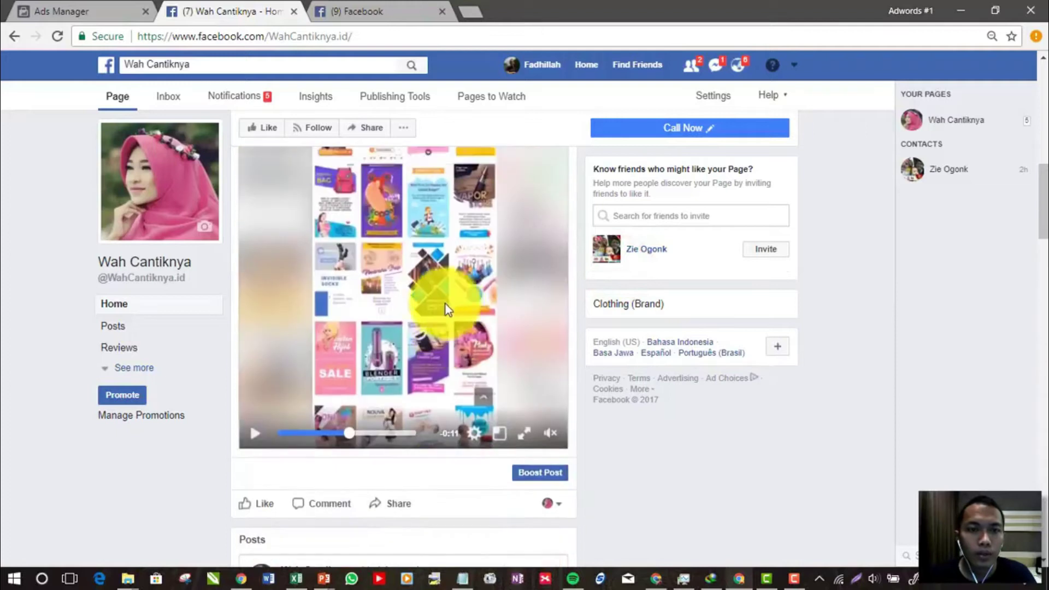
pyautogui.middleClick(295, 348)
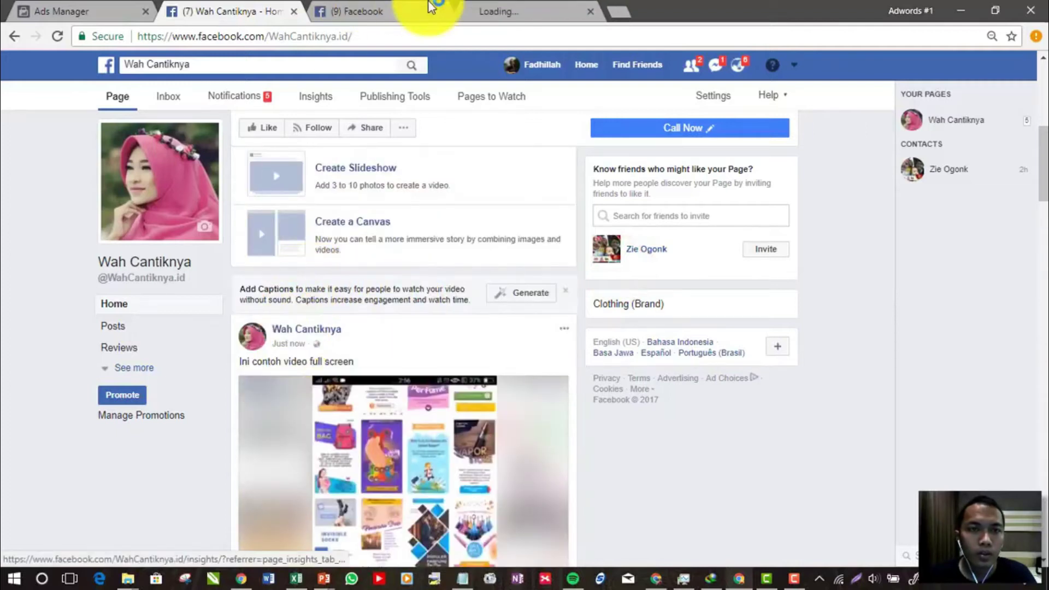
pyautogui.click(421, 11)
pyautogui.click(524, 11)
pyautogui.doubleClick(183, 37)
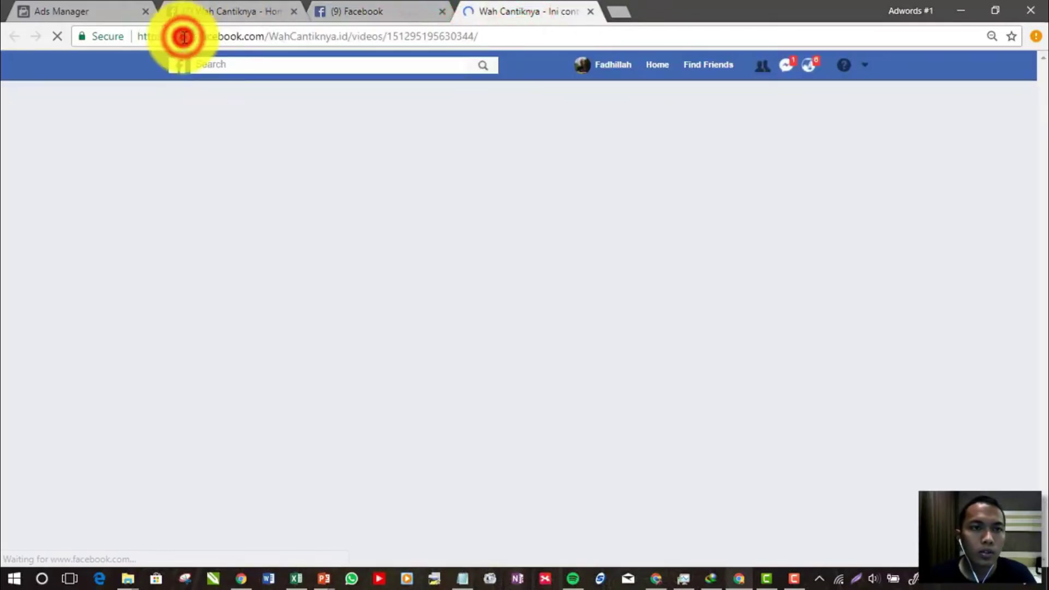
pyautogui.write('m')
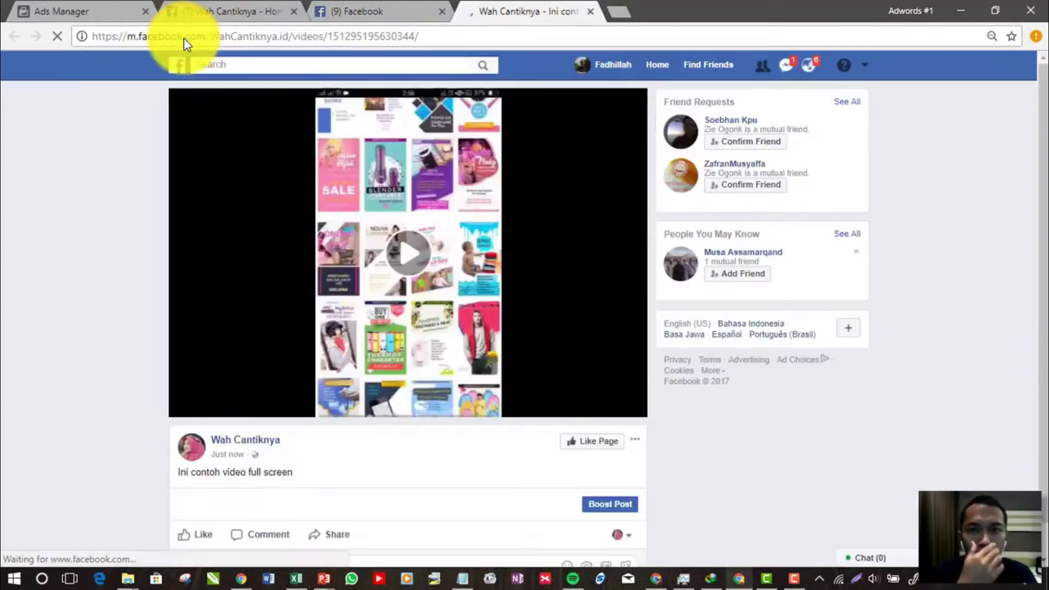
pyautogui.press('Return')
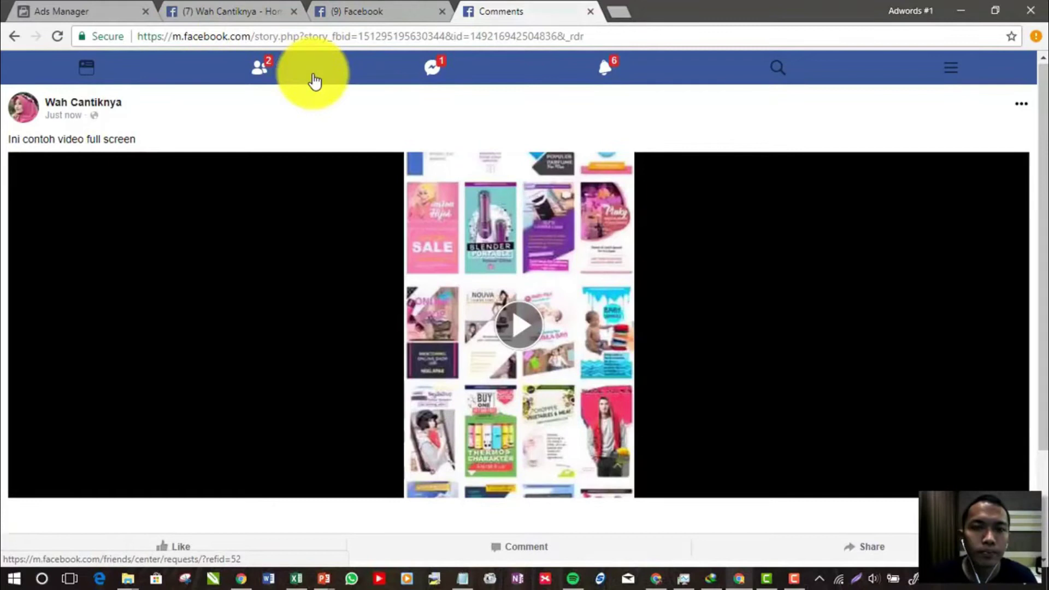
# - Open the developer tools and emulate an iPhone 6 screen for the mobile video post
pyautogui.hotkey('ctrl', 'shift', 'i')
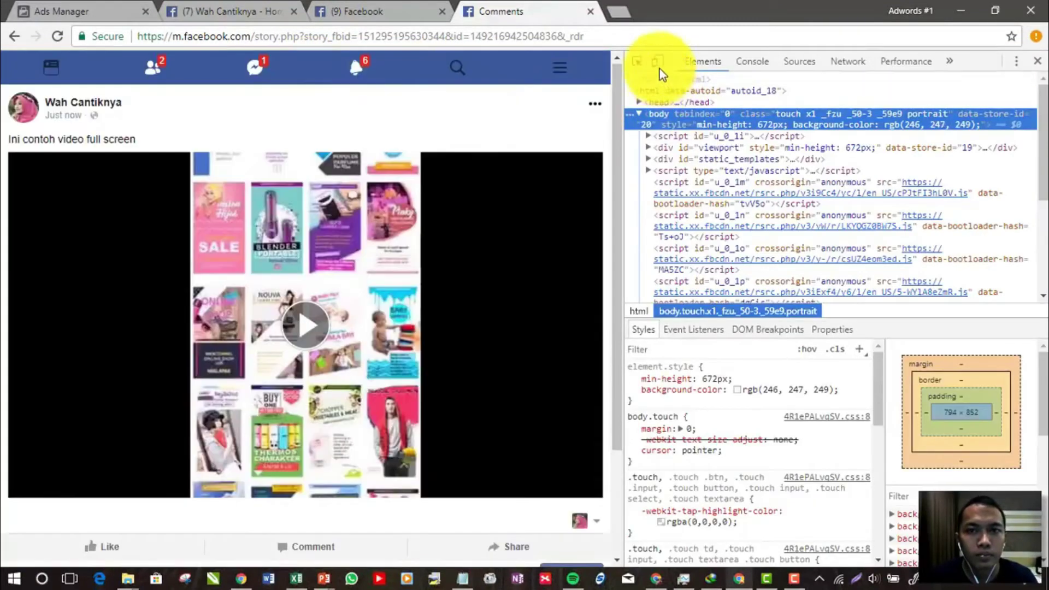
pyautogui.click(658, 63)
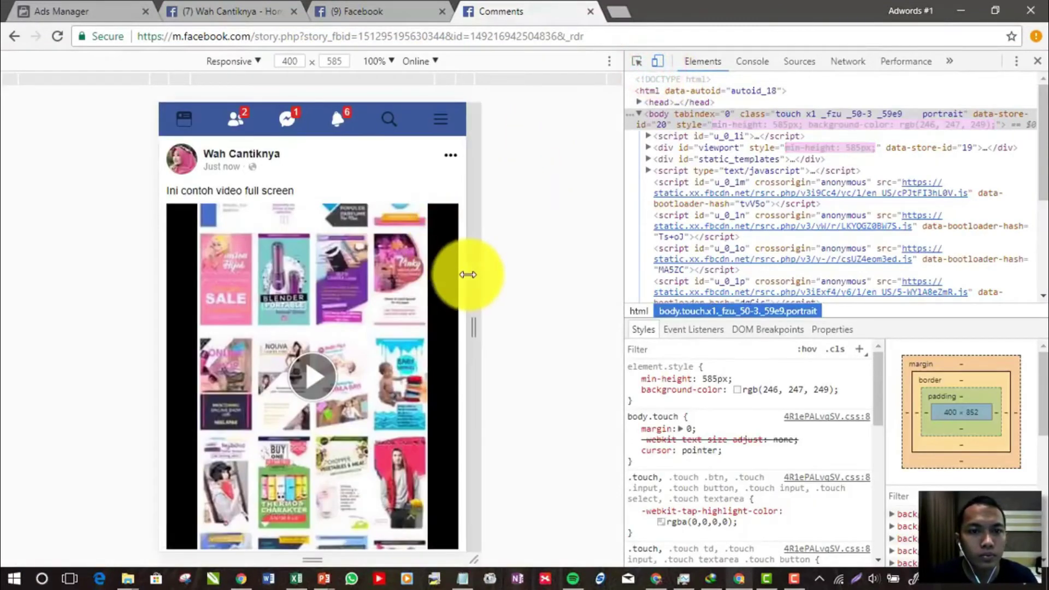
pyautogui.click(256, 61)
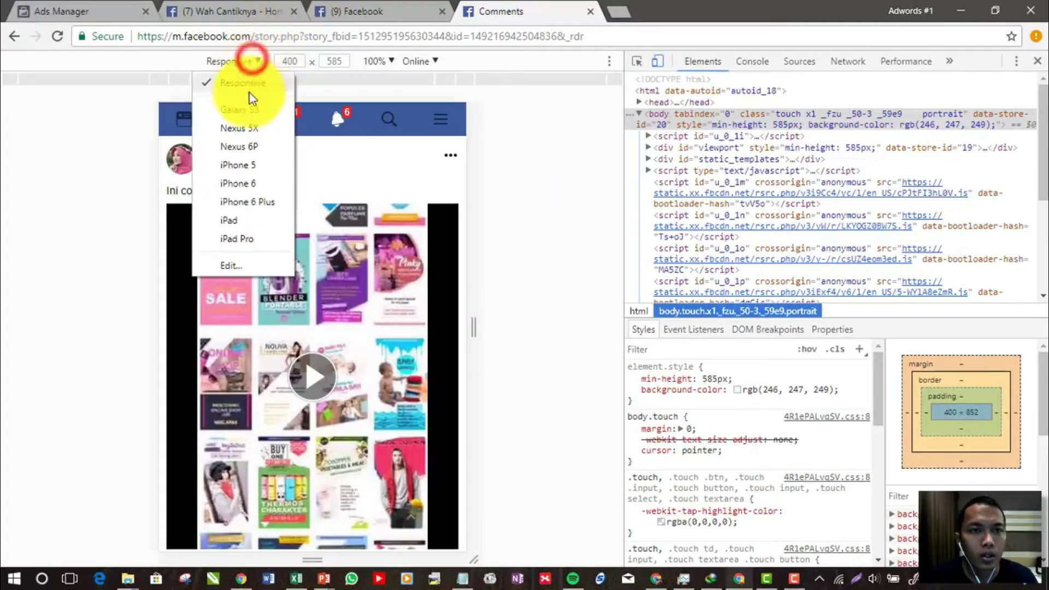
pyautogui.click(249, 178)
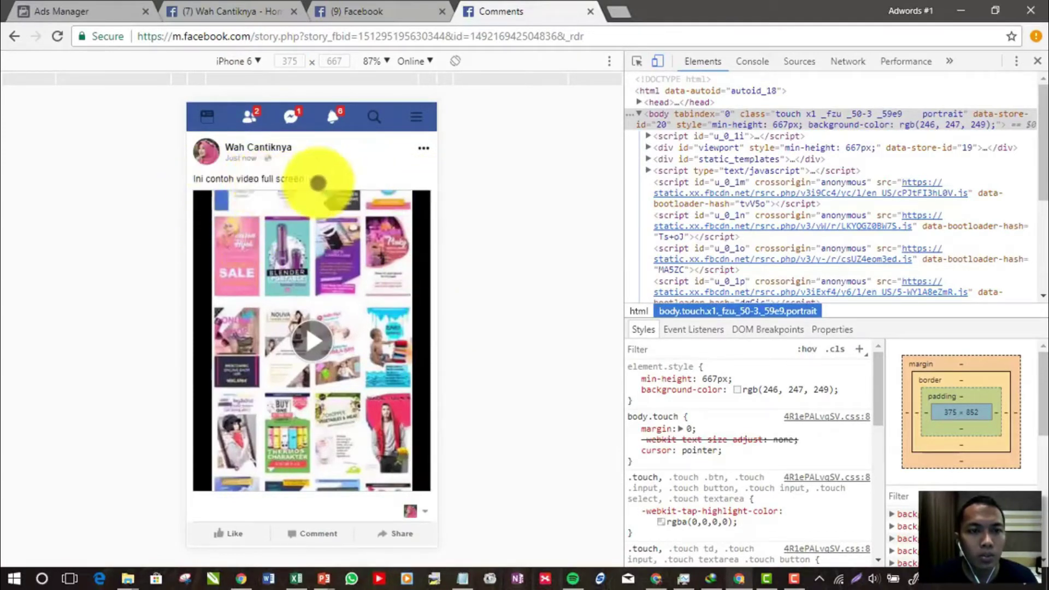
# - Edit the post to add the lines "gimana menarik kan" and "bayangkan kalo ini iklan Anda, tidak mudah di skip", and save it
pyautogui.click(425, 145)
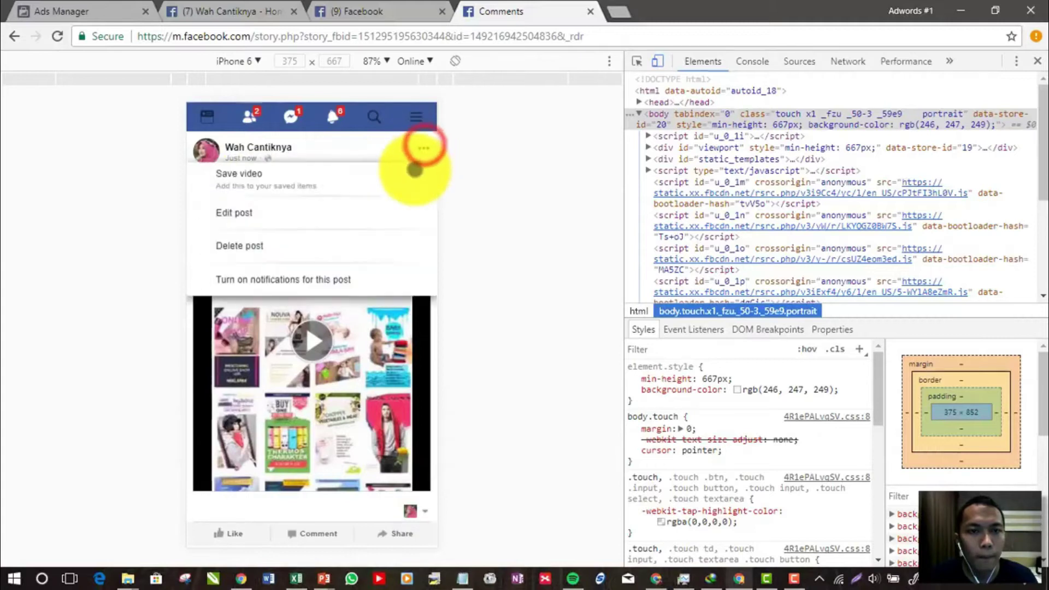
pyautogui.click(250, 212)
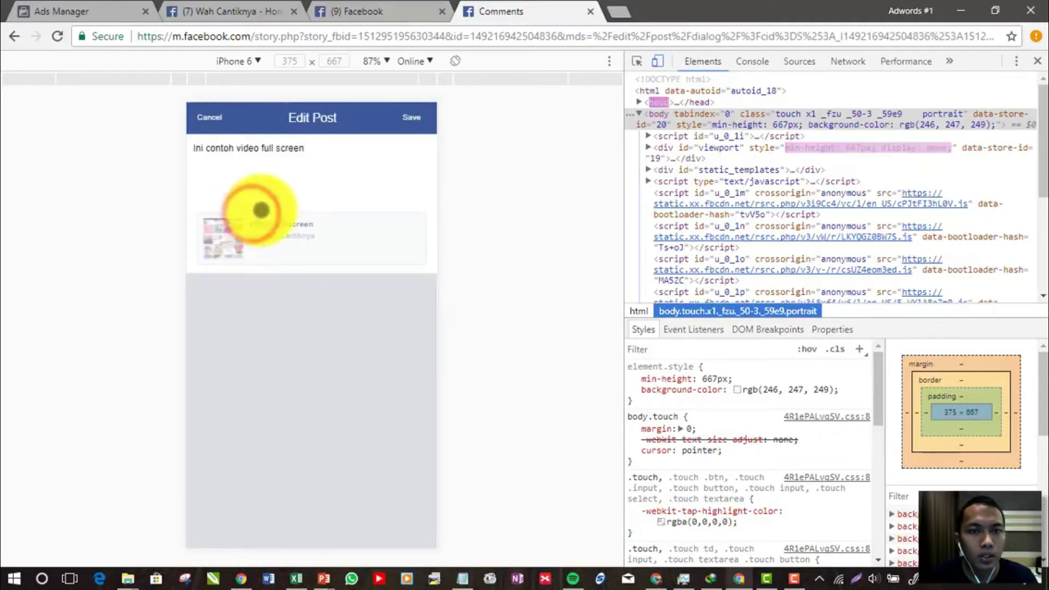
pyautogui.click(324, 153)
pyautogui.press('Return')
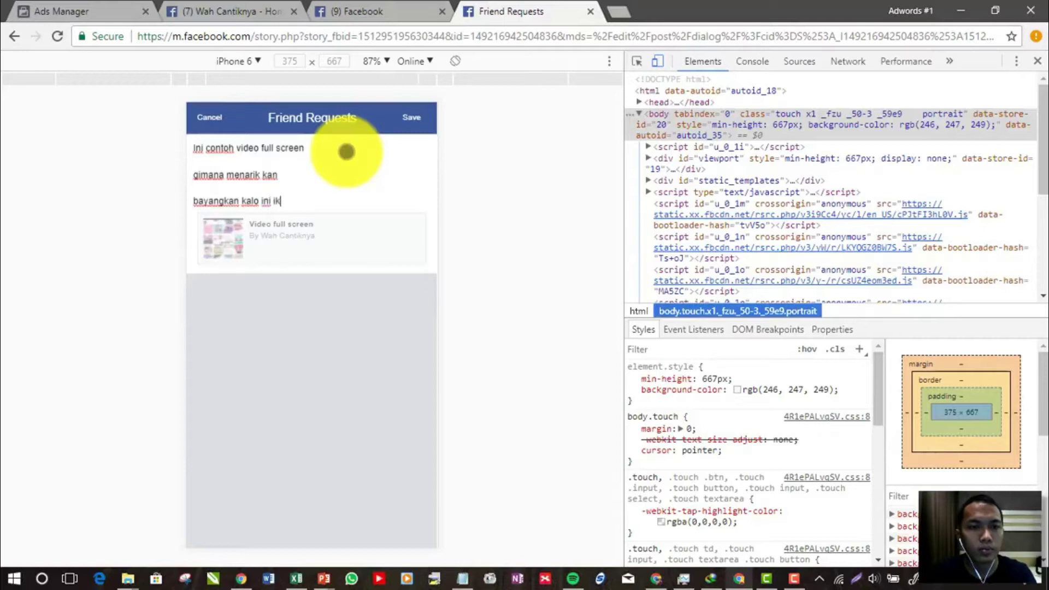
pyautogui.write(', ti')
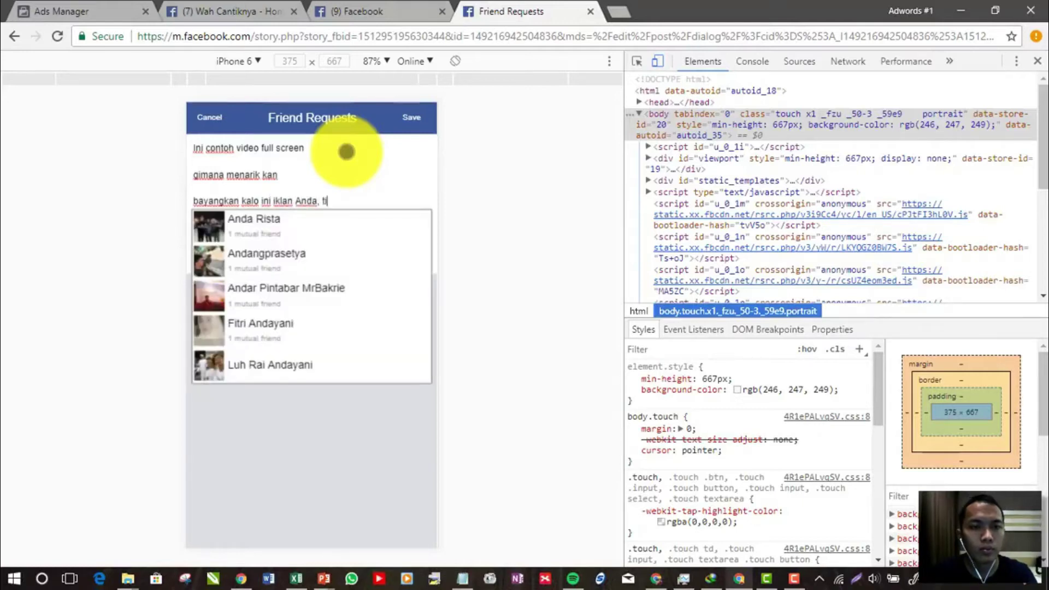
pyautogui.write('dak mudah di skip')
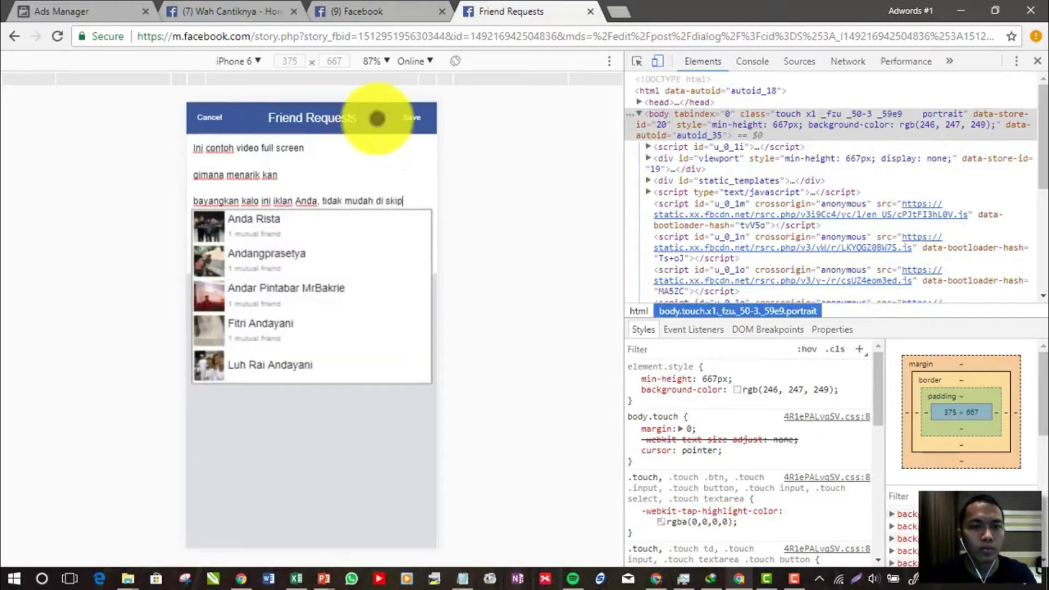
pyautogui.click(410, 115)
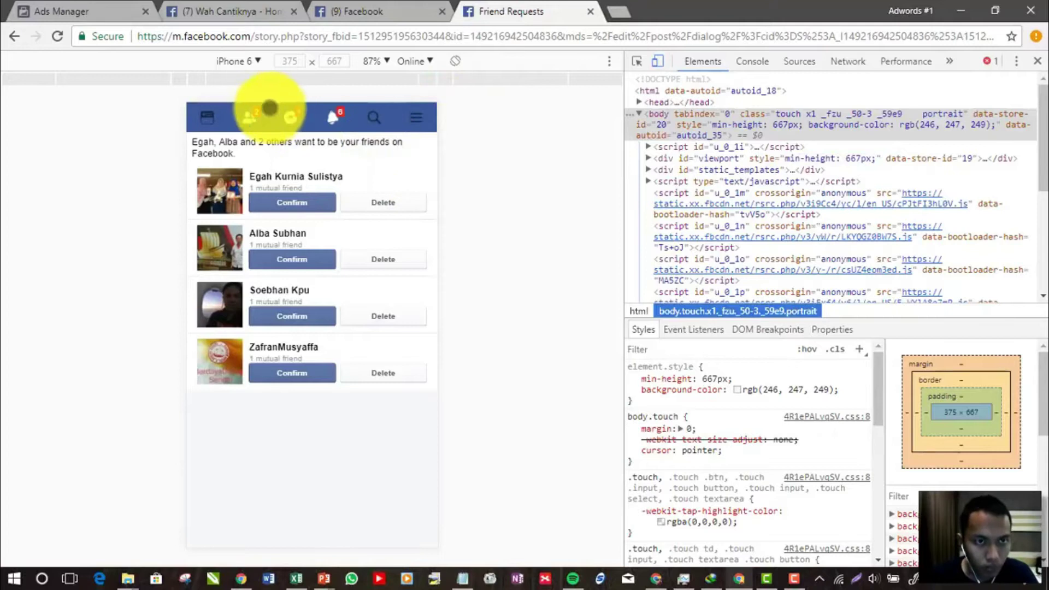
# - Go back to the video post and reload its mobile version by changing www to m in the address
pyautogui.click(13, 37)
pyautogui.click(15, 36)
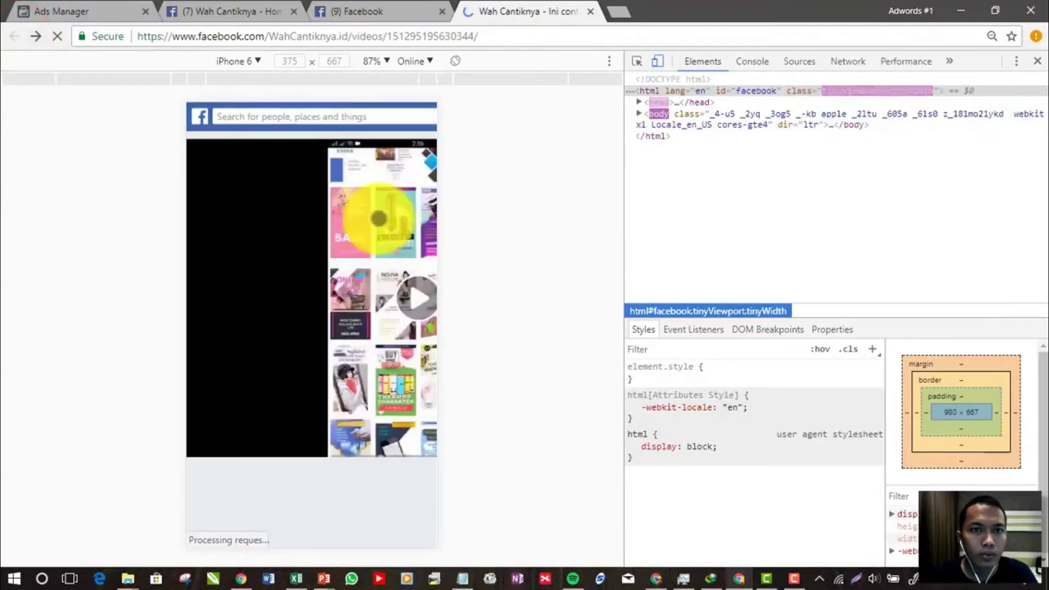
pyautogui.doubleClick(187, 36)
pyautogui.write('m')
pyautogui.press('Return')
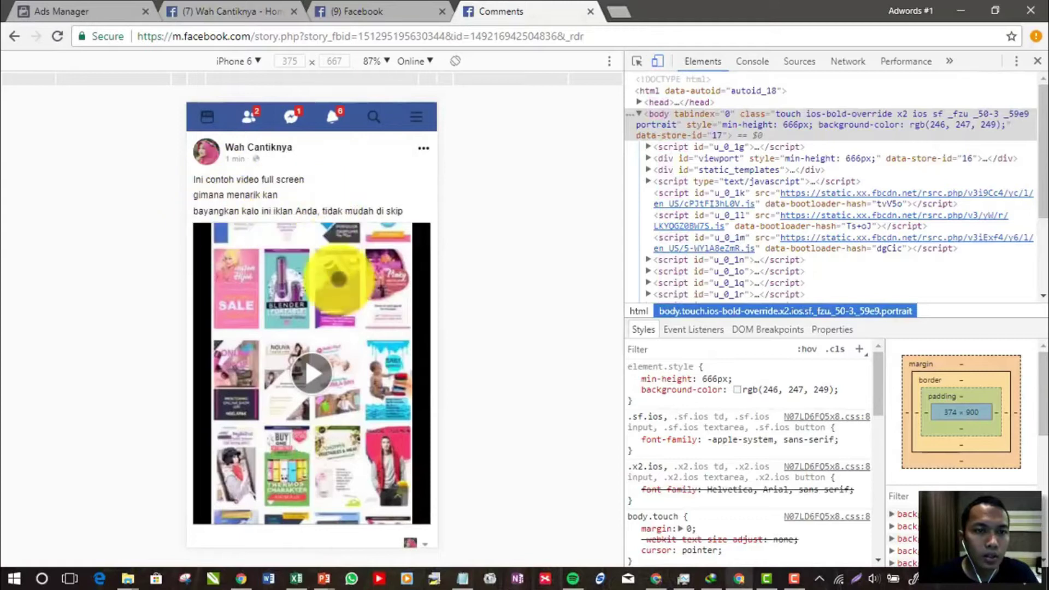
# - Examine how the edited caption and the full-screen video appear in the iPhone 6 preview
pyautogui.scroll(-2, 338, 252)
pyautogui.scroll(3, 328, 243)
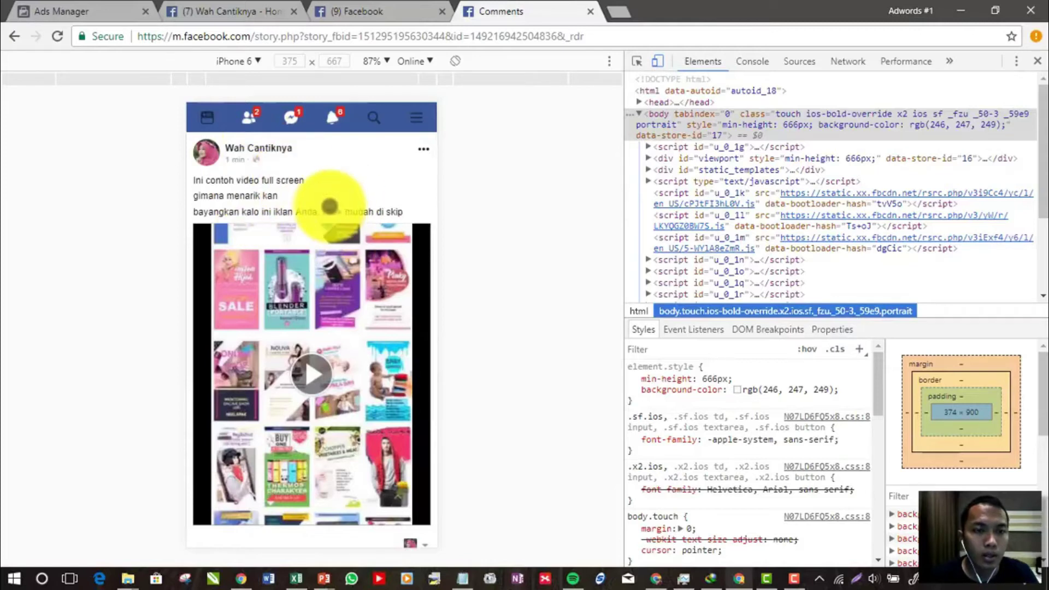
pyautogui.scroll(-3, 327, 207)
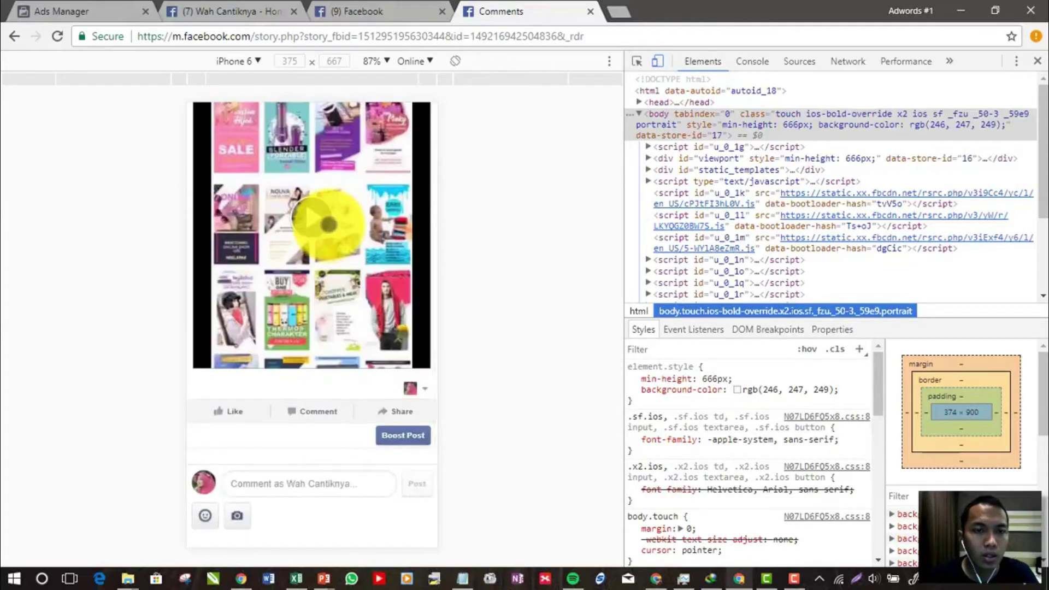
pyautogui.scroll(3, 328, 224)
pyautogui.moveTo(335, 352); pyautogui.dragTo(339, 398)
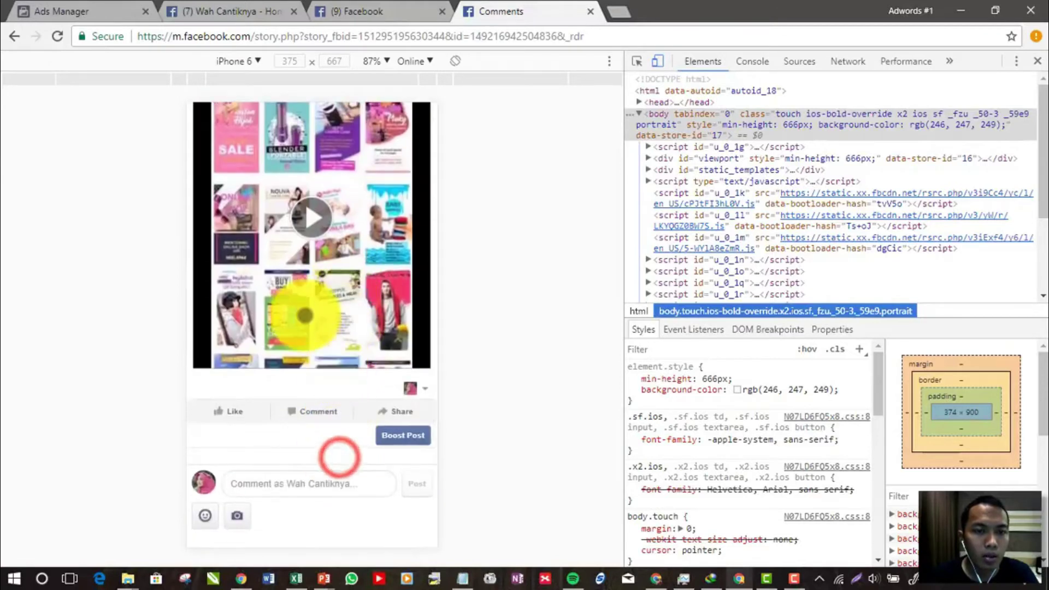
pyautogui.moveTo(366, 280); pyautogui.dragTo(351, 386)
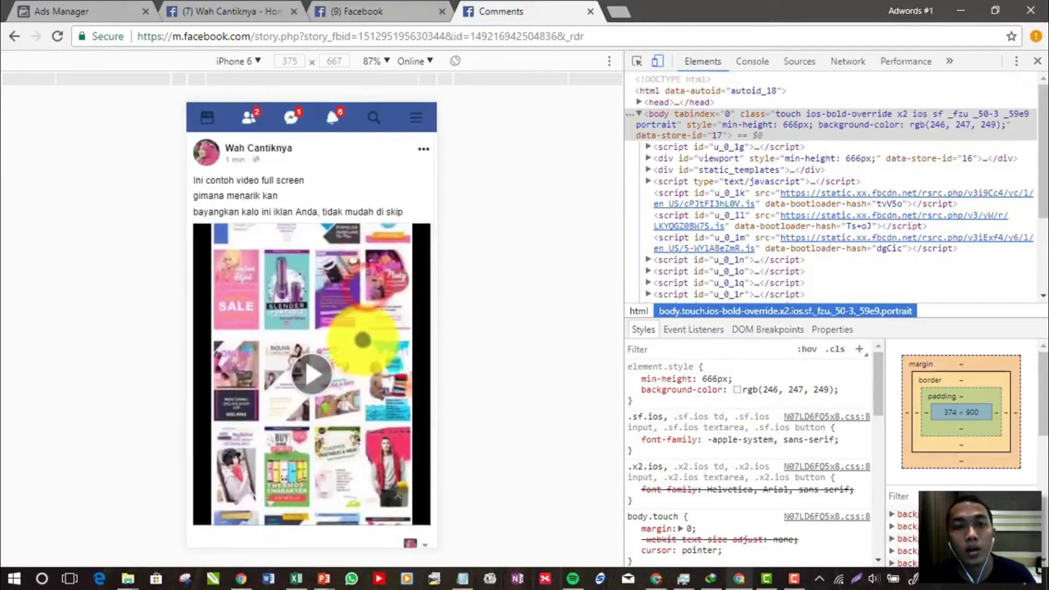
# - Switch to PowerPoint and view the "Tipe Video di FB" slide in Formula FB Ads.pptx
pyautogui.click(340, 8)
pyautogui.click(266, 8)
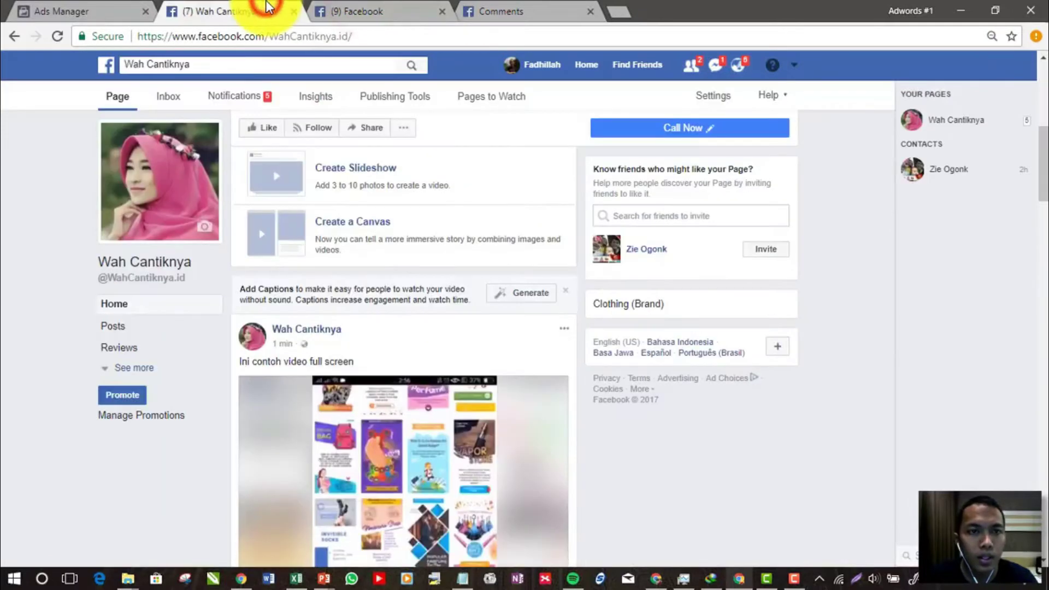
pyautogui.hotkey('alt', 'Tab')
pyautogui.hotkey('alt', 'Tab')
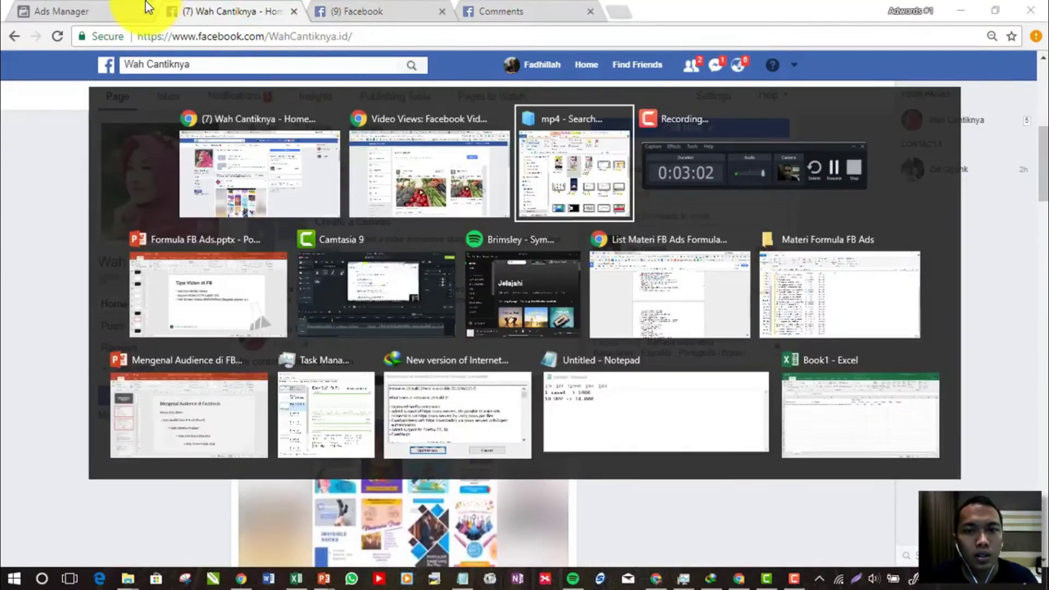
pyautogui.click(262, 294)
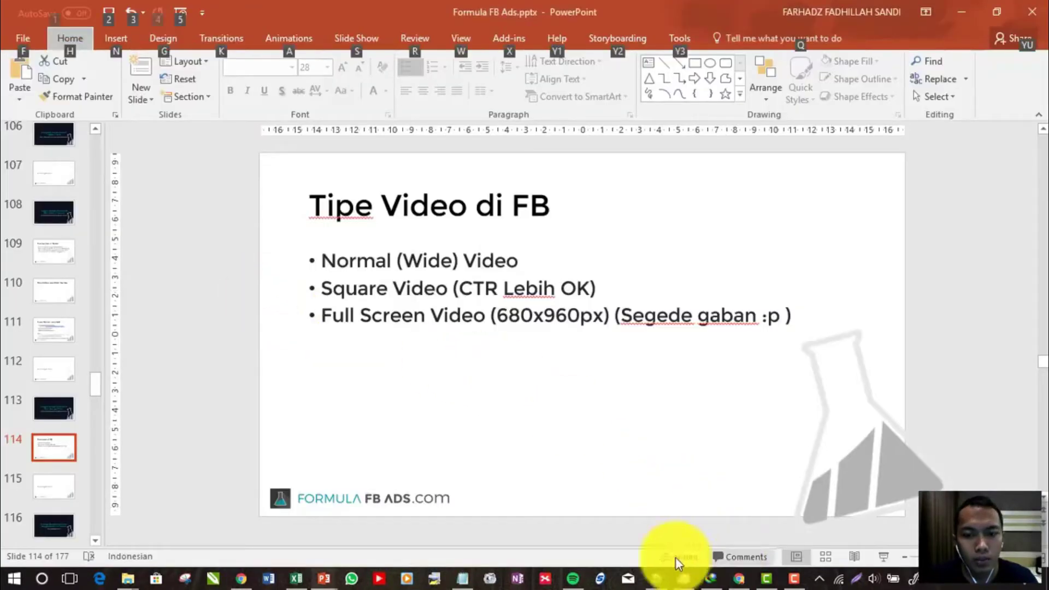
pyautogui.moveTo(327, 580)
pyautogui.click(382, 507)
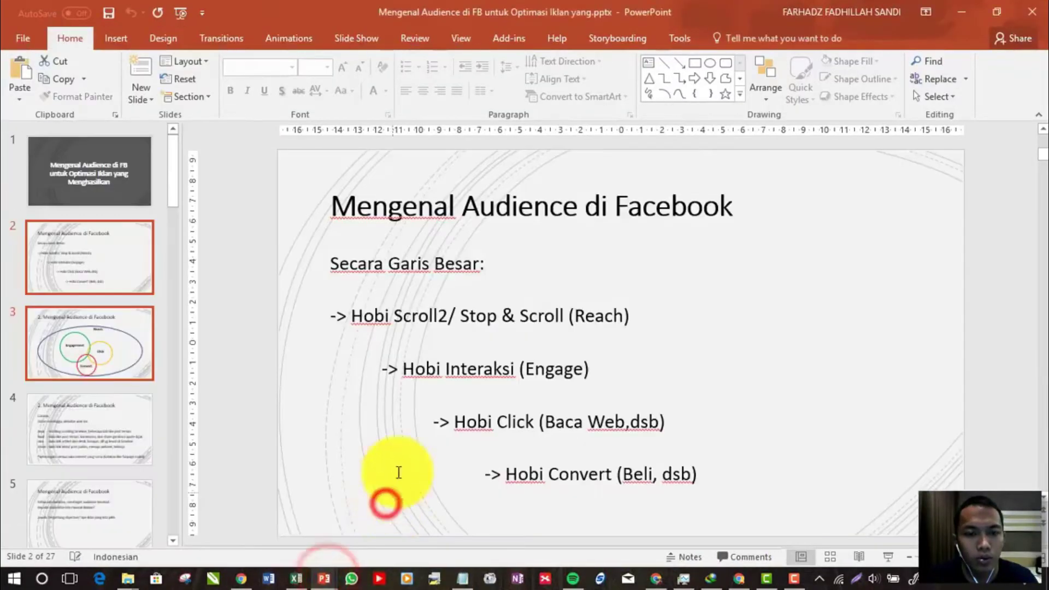
pyautogui.click(244, 523)
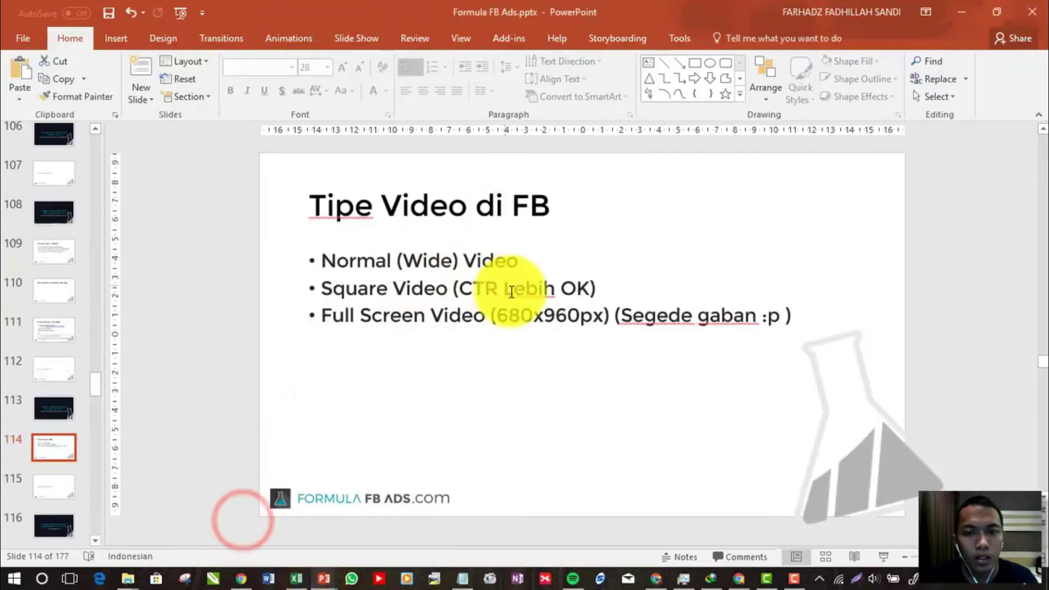
# - Switch to the browser window with the Facebook ads guide for video views and show the sample news feed ads
pyautogui.hotkey('alt', 'Tab')
pyautogui.press('Tab')
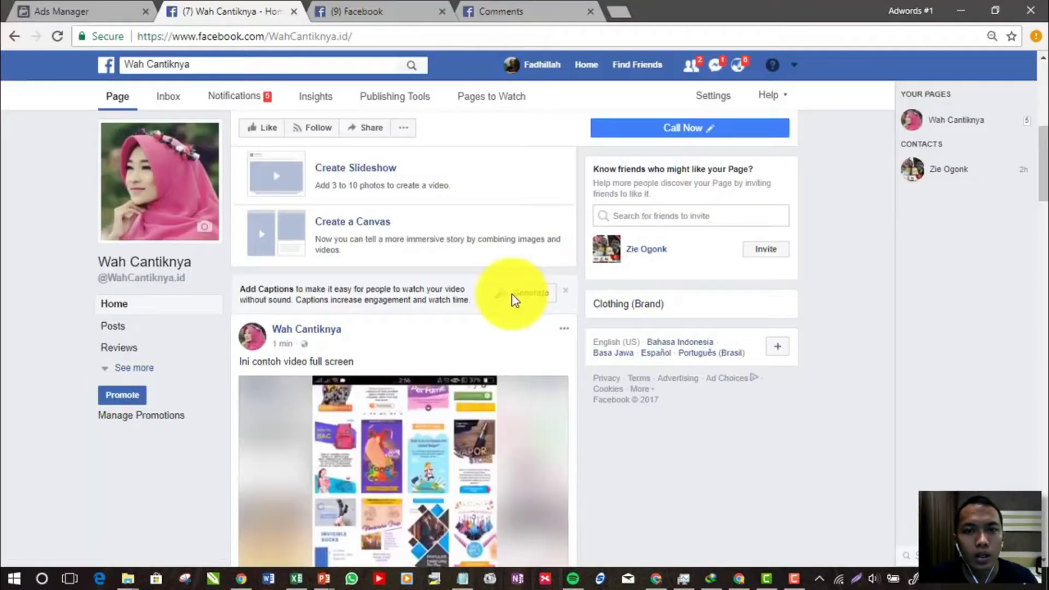
pyautogui.click(468, 8)
pyautogui.click(410, 7)
pyautogui.hotkey('alt', 'Tab')
pyautogui.hotkey('alt', 'Tab')
pyautogui.hotkey('alt', 'Tab')
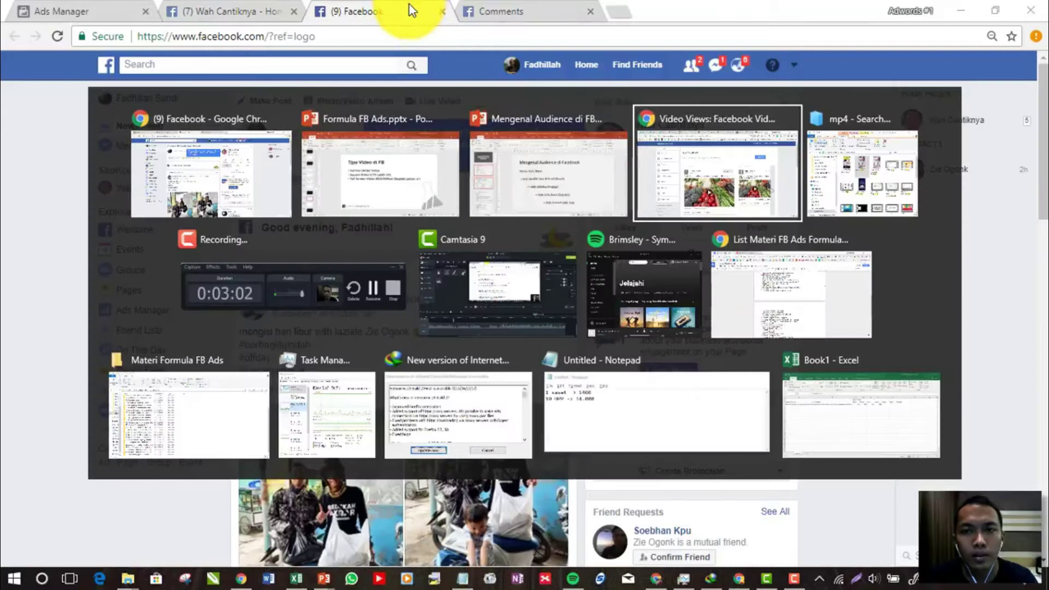
pyautogui.moveTo(1044, 188); pyautogui.dragTo(1045, 235)
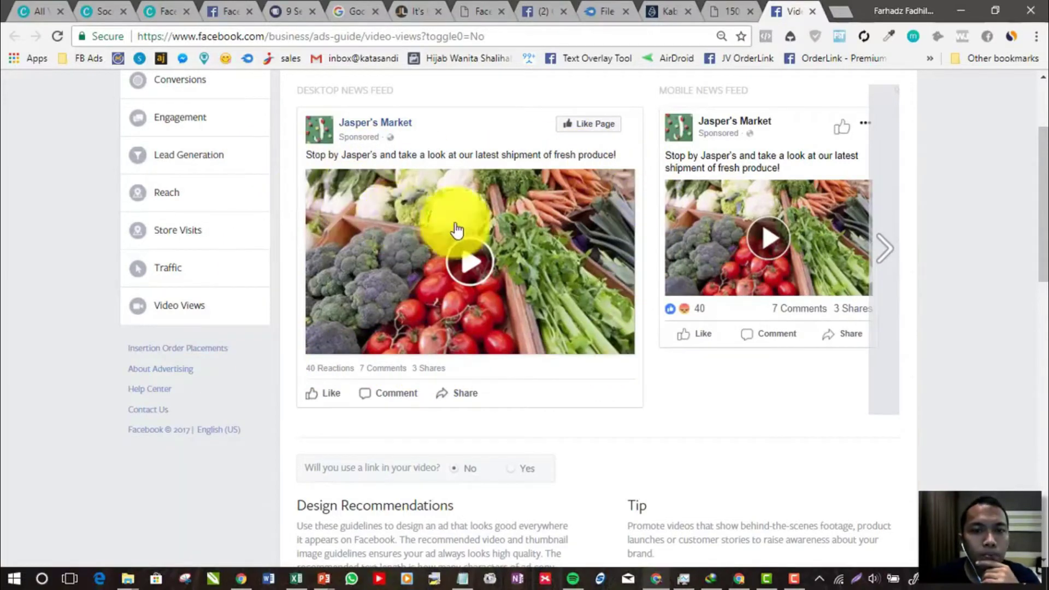
# - Play the desktop news feed sample video in full screen, exit it, and advance to the mobile news feed sample
pyautogui.click(472, 267)
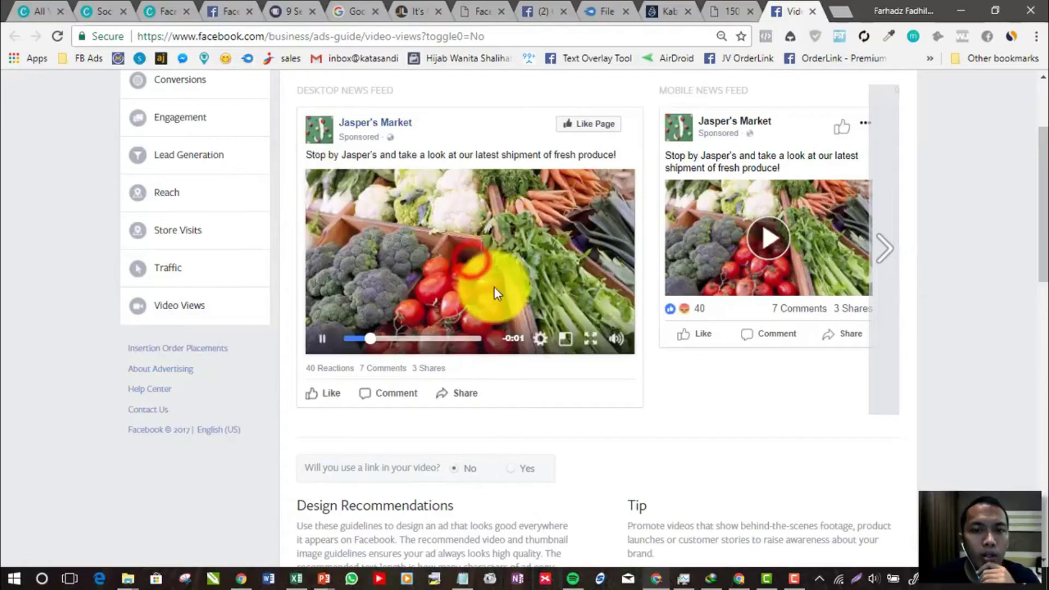
pyautogui.click(587, 347)
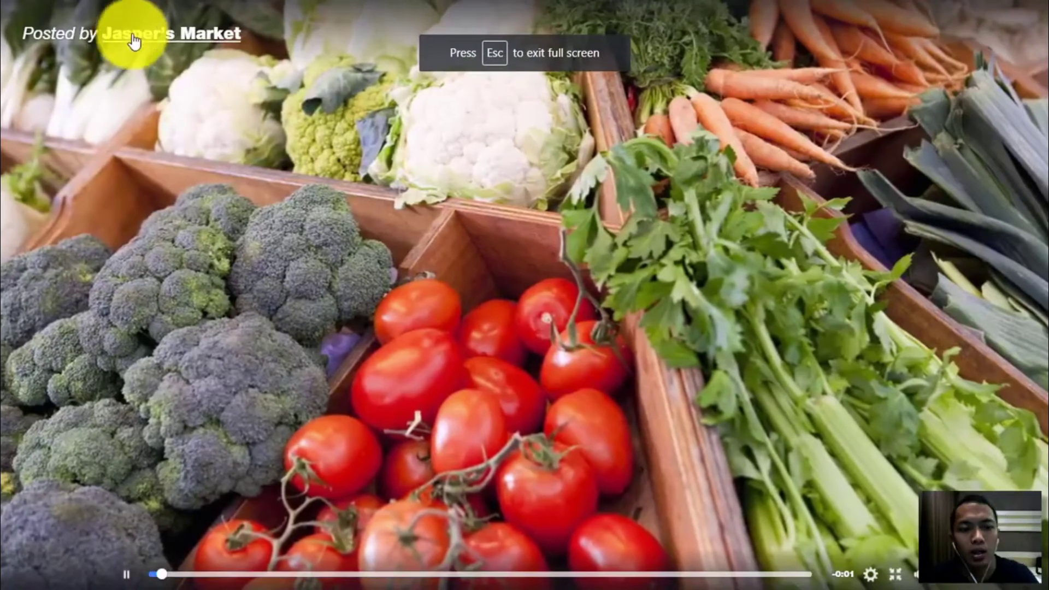
pyautogui.press('Escape')
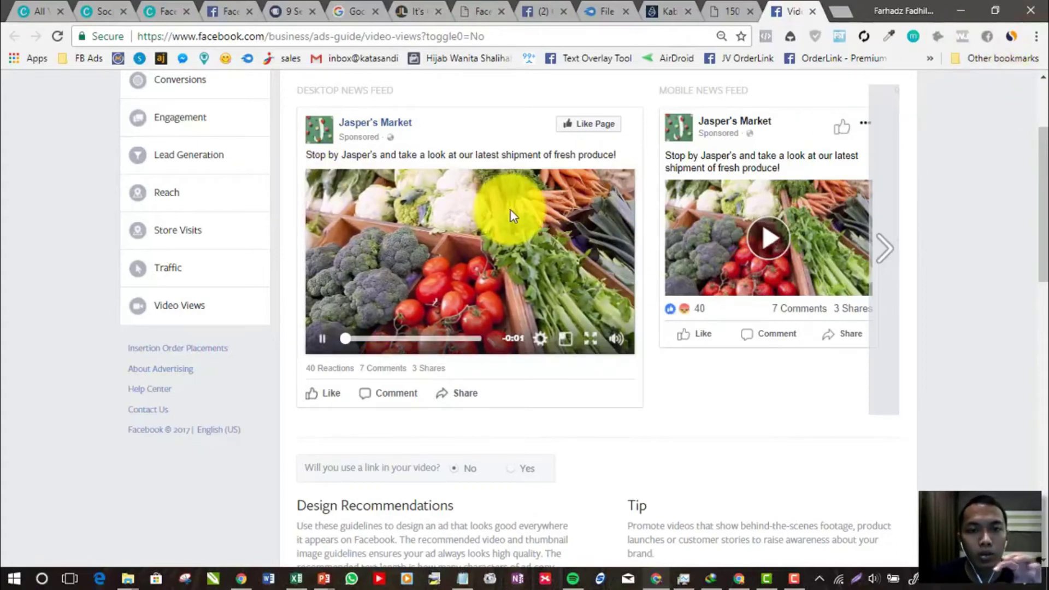
pyautogui.click(877, 252)
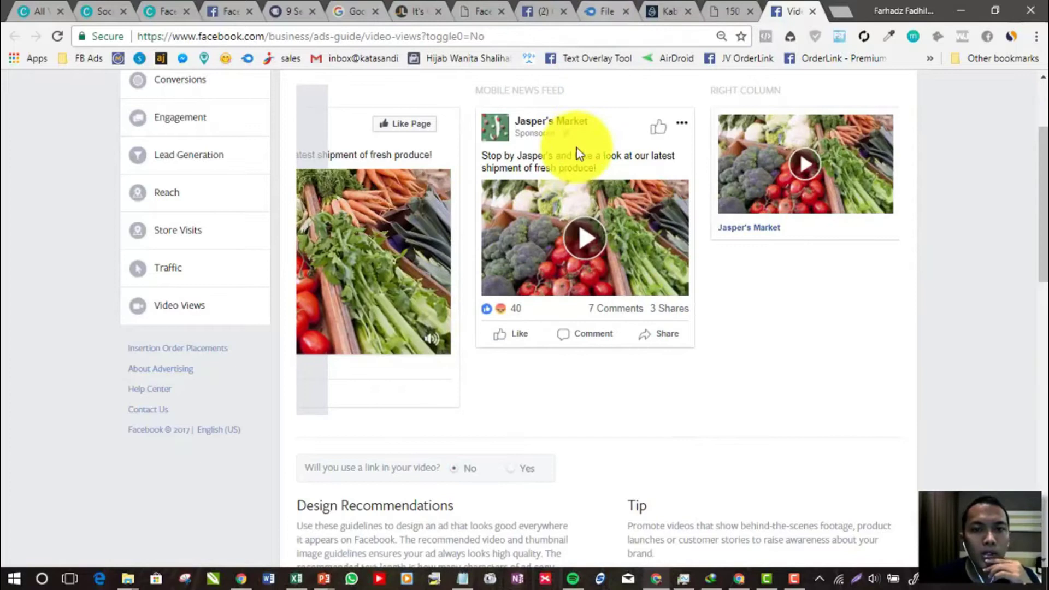
pyautogui.click(562, 8)
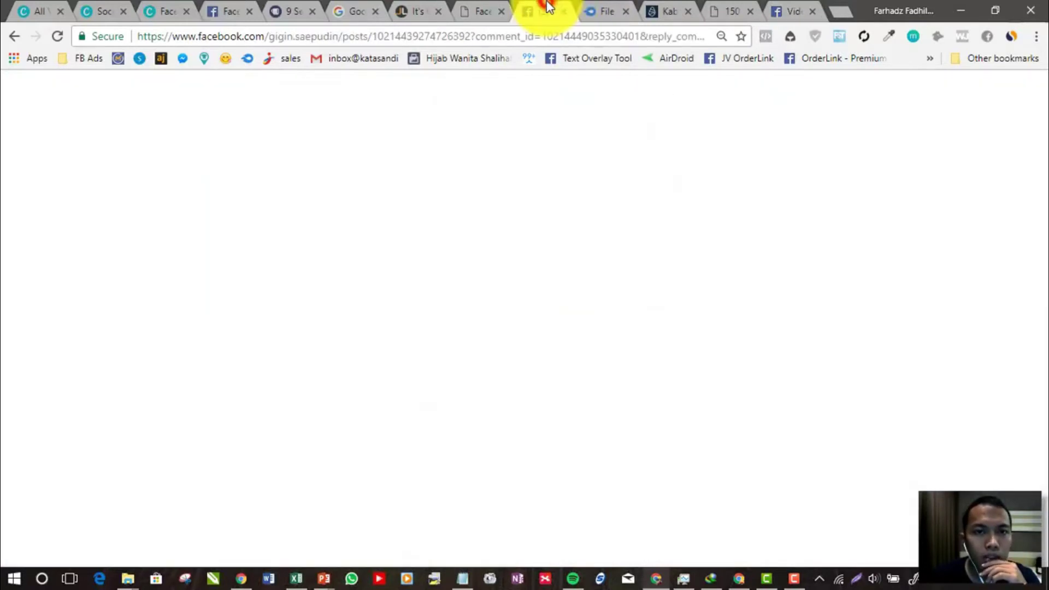
pyautogui.click(595, 7)
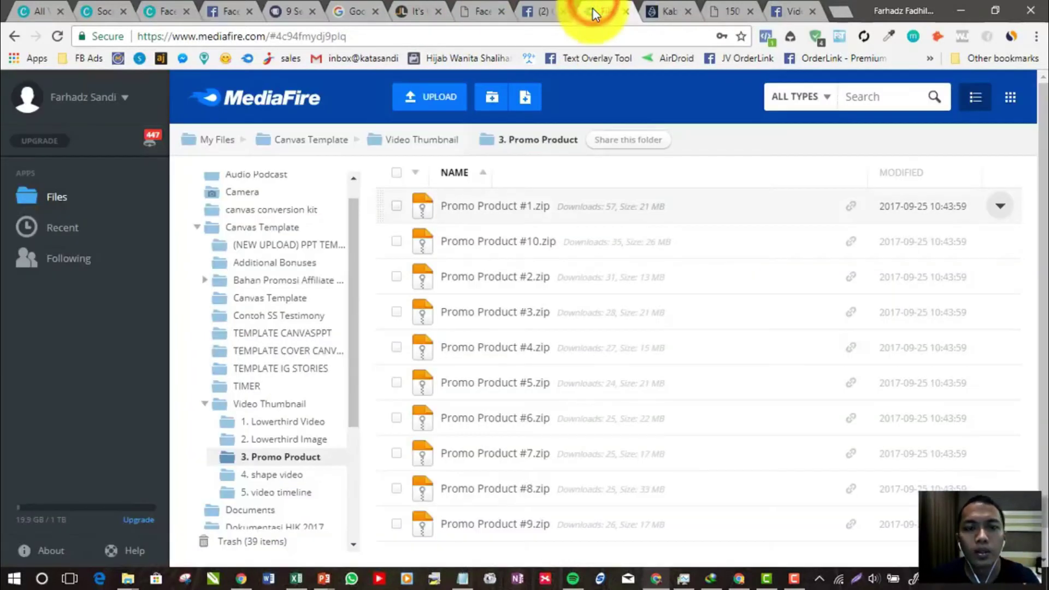
pyautogui.hotkey('alt', 'Tab')
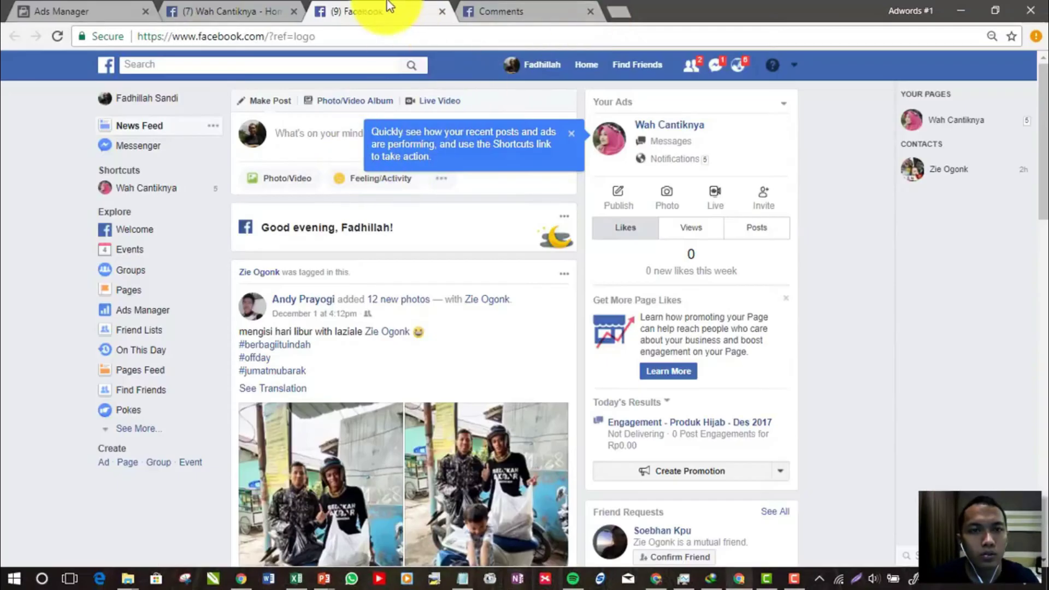
# - Switch to the Wah Cantiknya page and upload the square video Promo Product #1.mp4 from the mp4 search results
pyautogui.click(246, 11)
pyautogui.scroll(5, 383, 281)
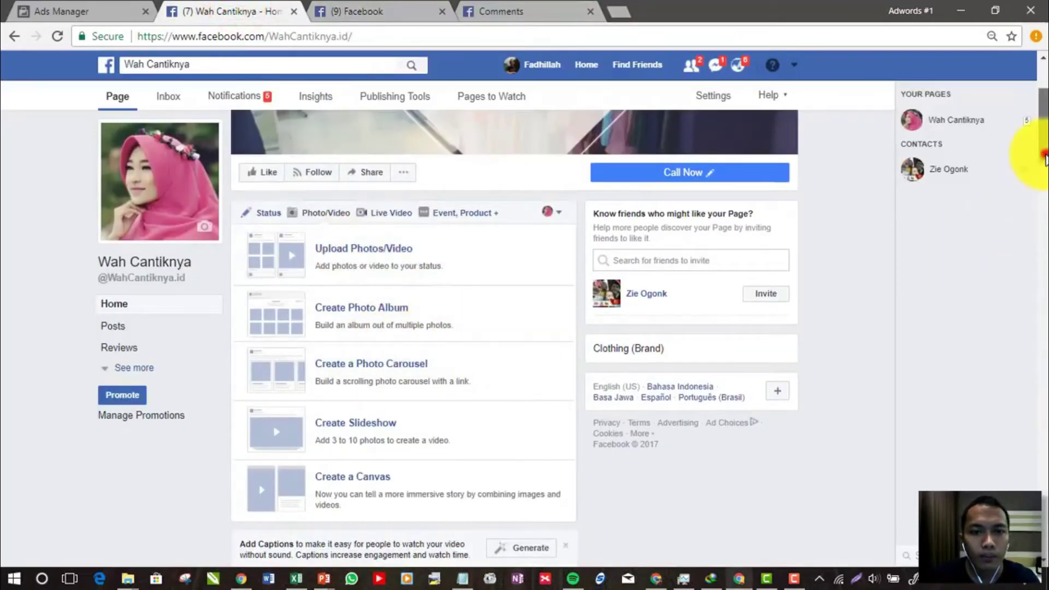
pyautogui.scroll(-5, 604, 245)
pyautogui.scroll(7, 374, 235)
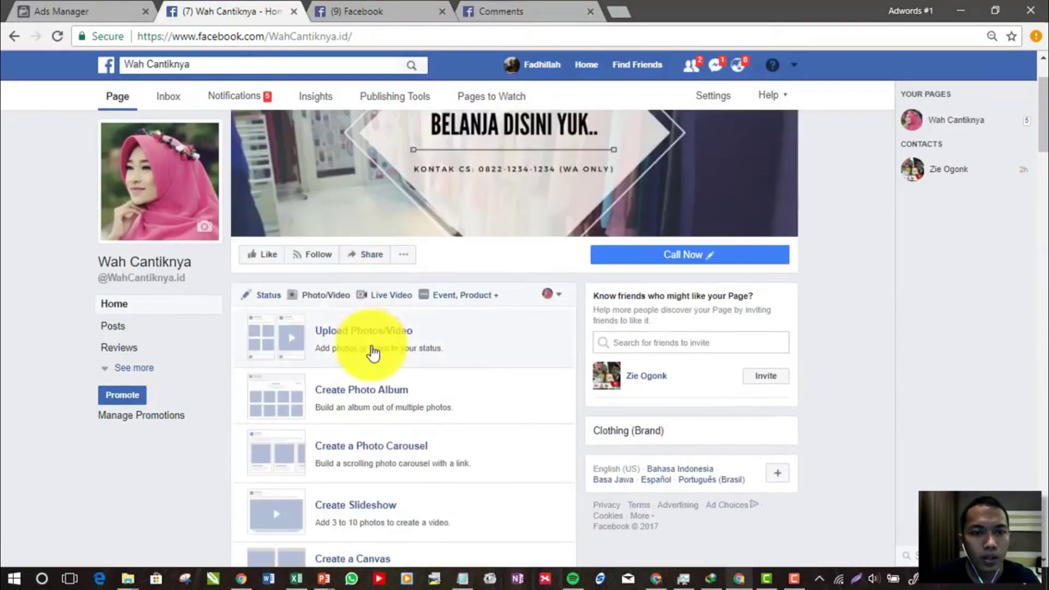
pyautogui.click(369, 334)
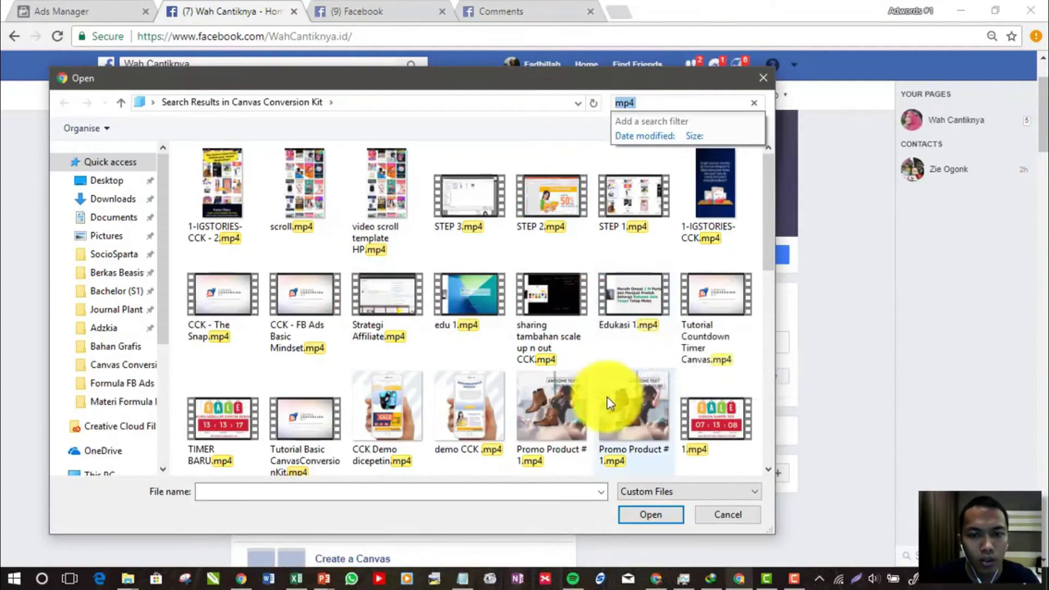
pyautogui.scroll(-1, 633, 382)
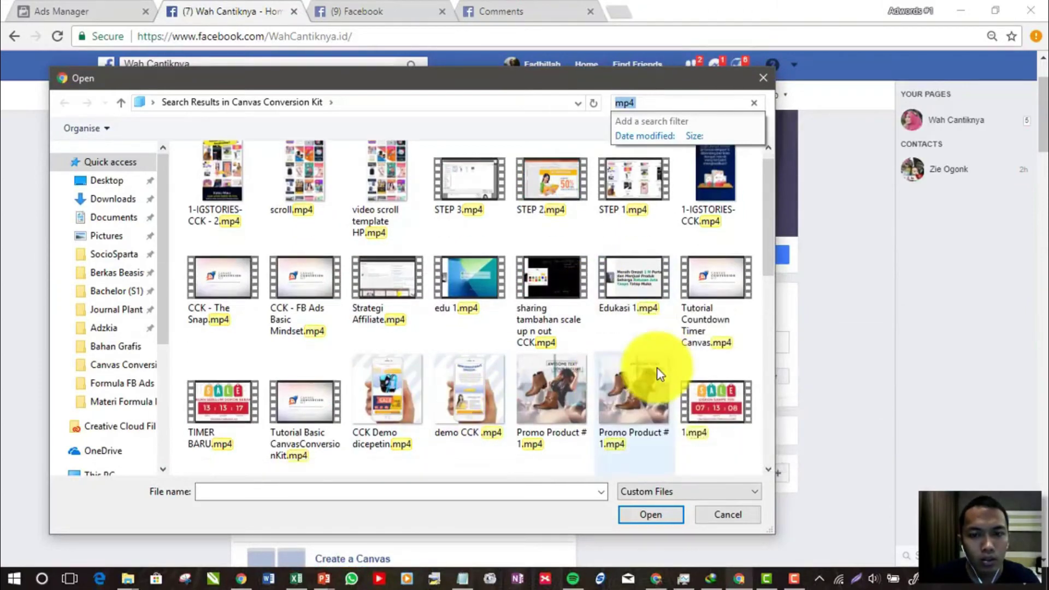
pyautogui.doubleClick(555, 398)
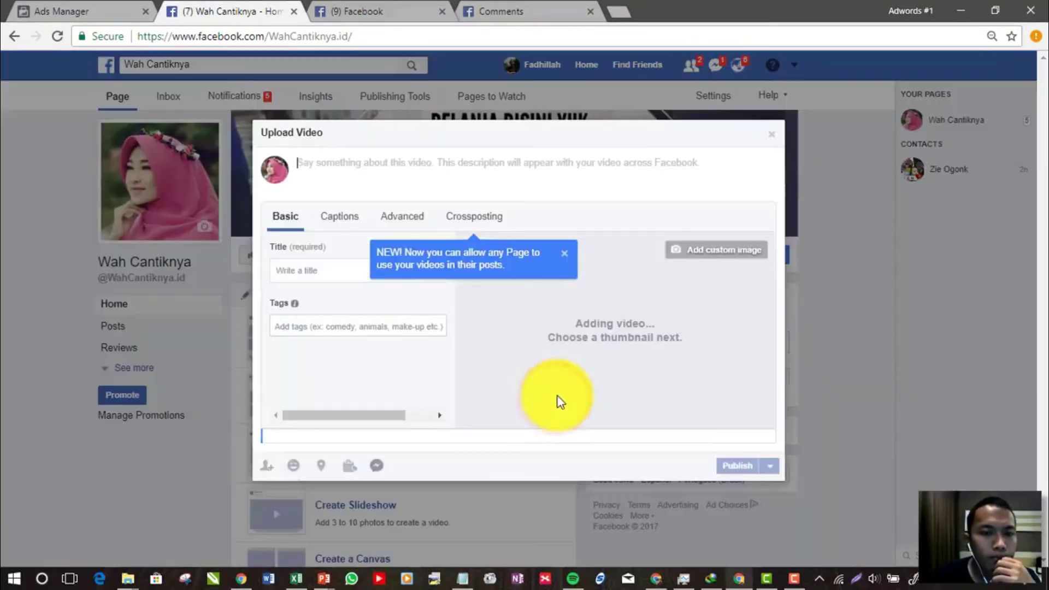
# - Title the video "contoh square", describe it as "Halo ini video square", and publish it to the page
pyautogui.click(341, 272)
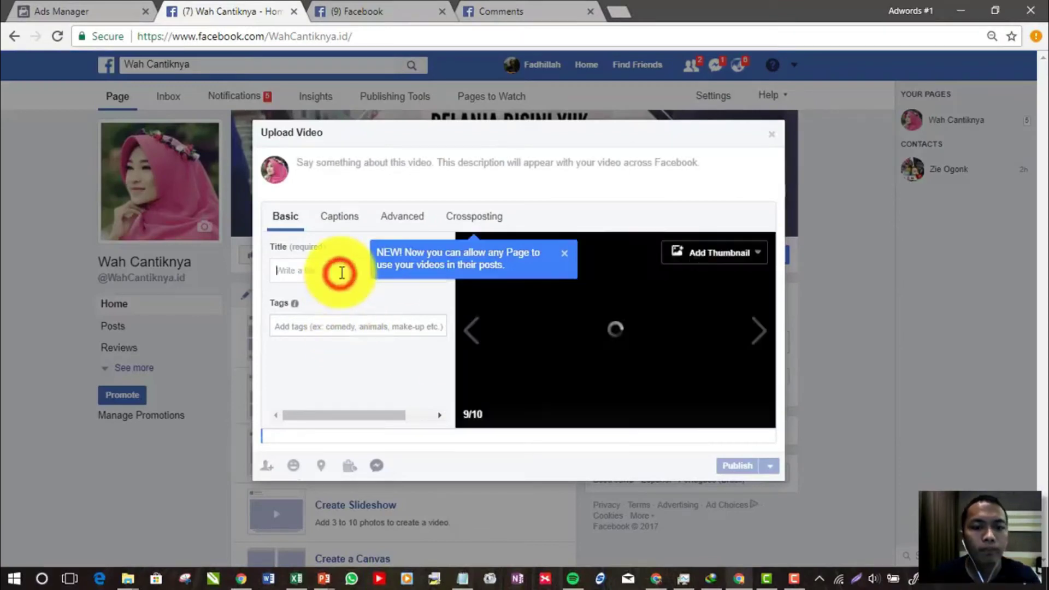
pyautogui.write('contoh square')
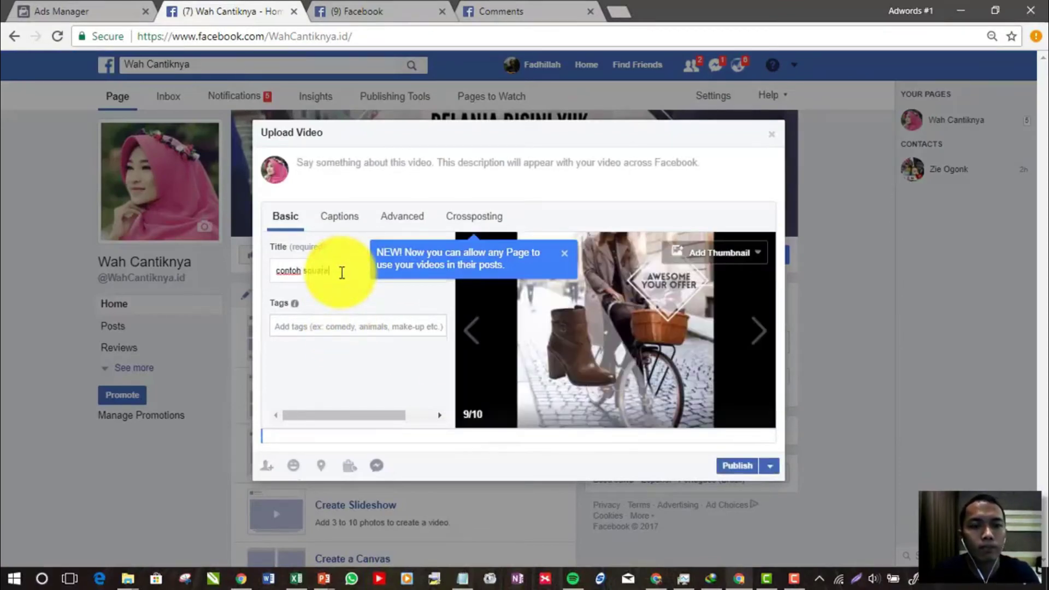
pyautogui.click(439, 155)
pyautogui.write('Halo ini video square')
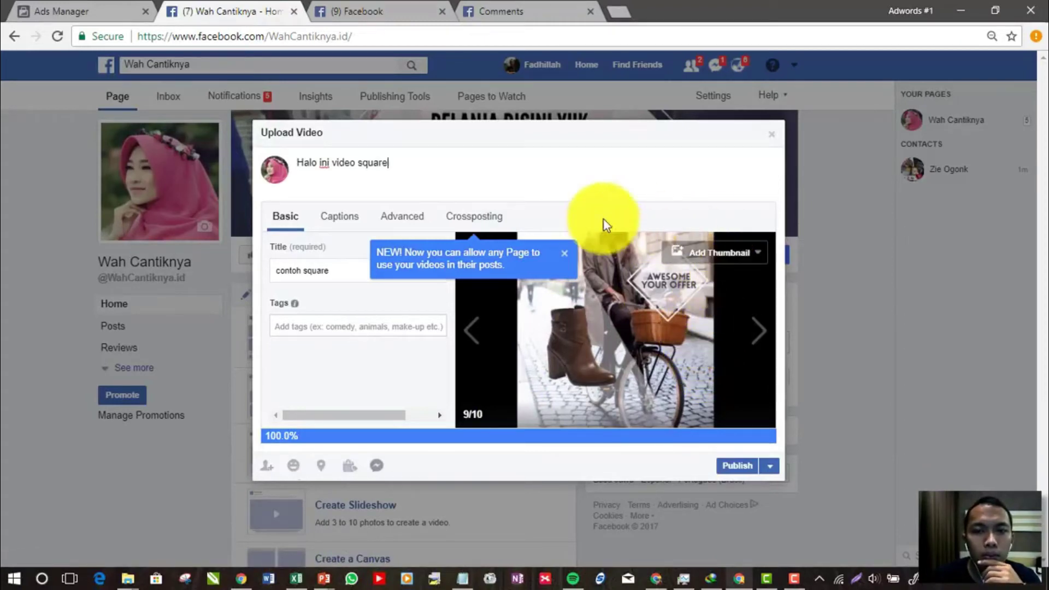
pyautogui.click(726, 468)
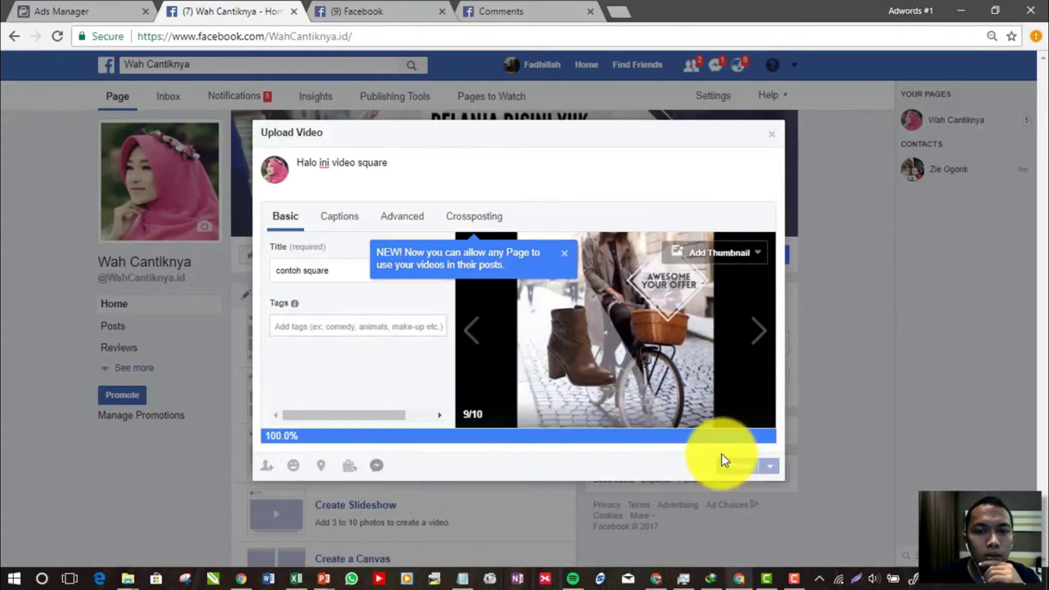
# - Examine how the square video post looks on the page compared with the full-screen video, photo and link posts below it
pyautogui.scroll(-8, 480, 328)
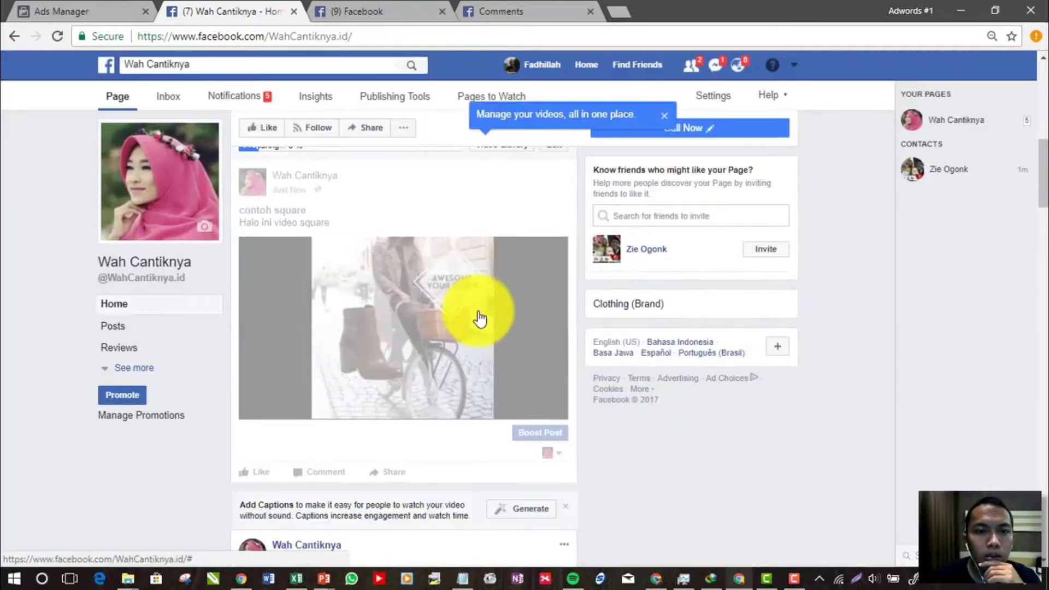
pyautogui.scroll(-1, 480, 318)
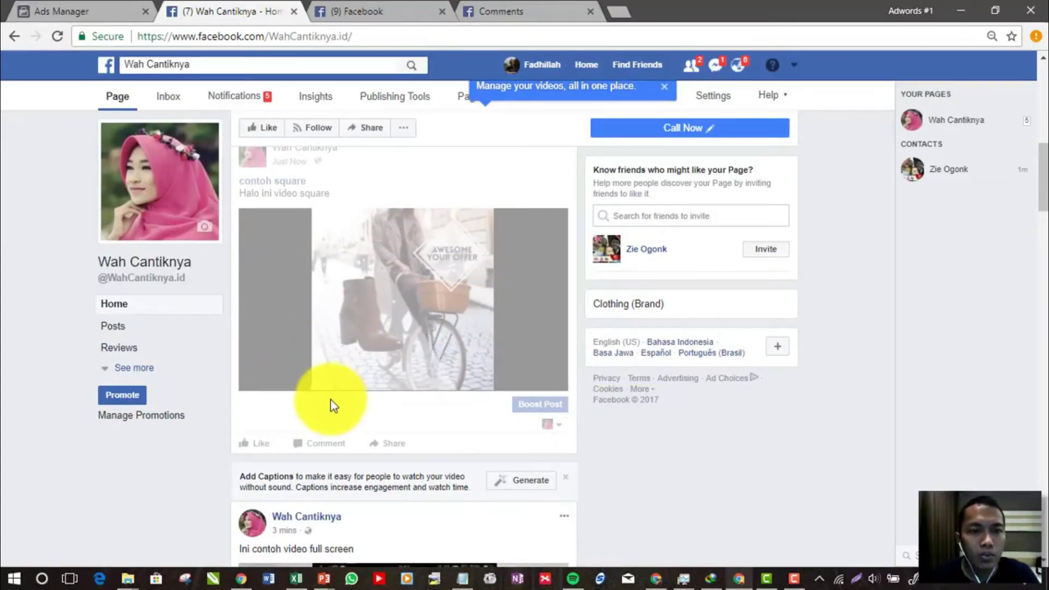
pyautogui.scroll(2, 1040, 201)
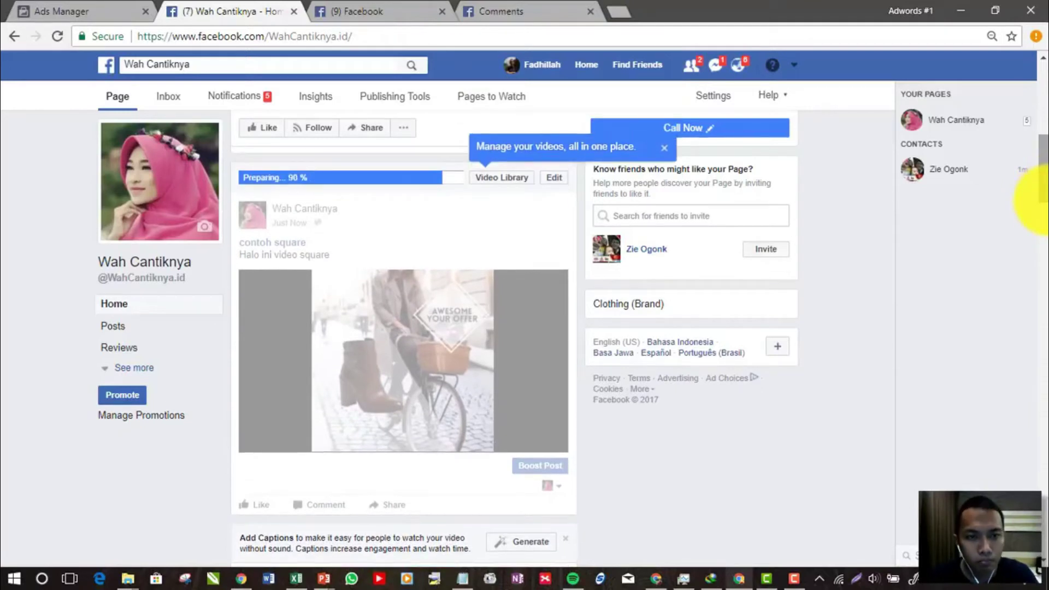
pyautogui.scroll(-12, 562, 293)
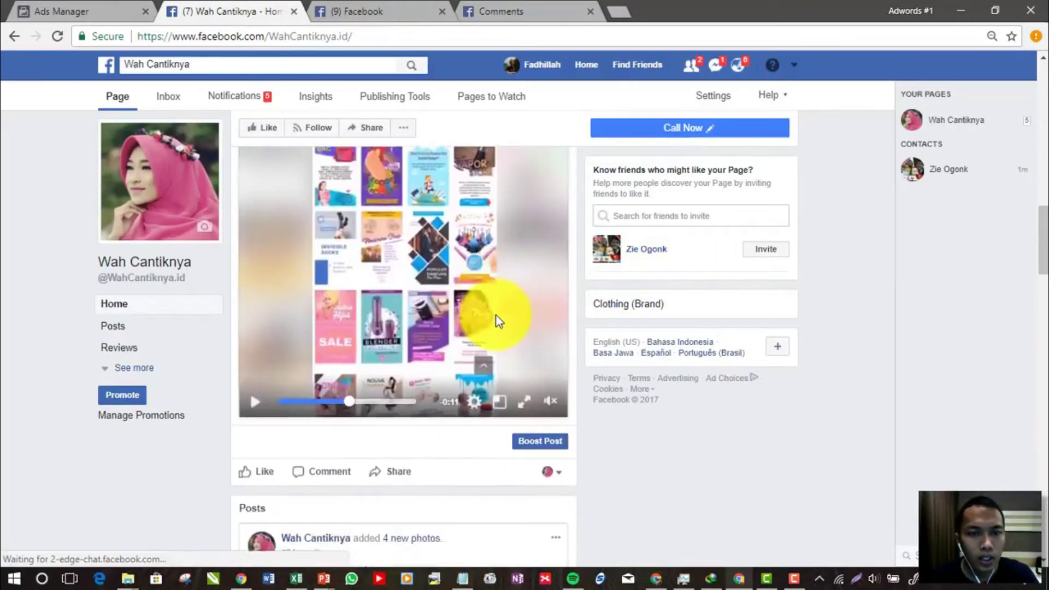
pyautogui.scroll(-10, 494, 322)
pyautogui.scroll(6, 492, 311)
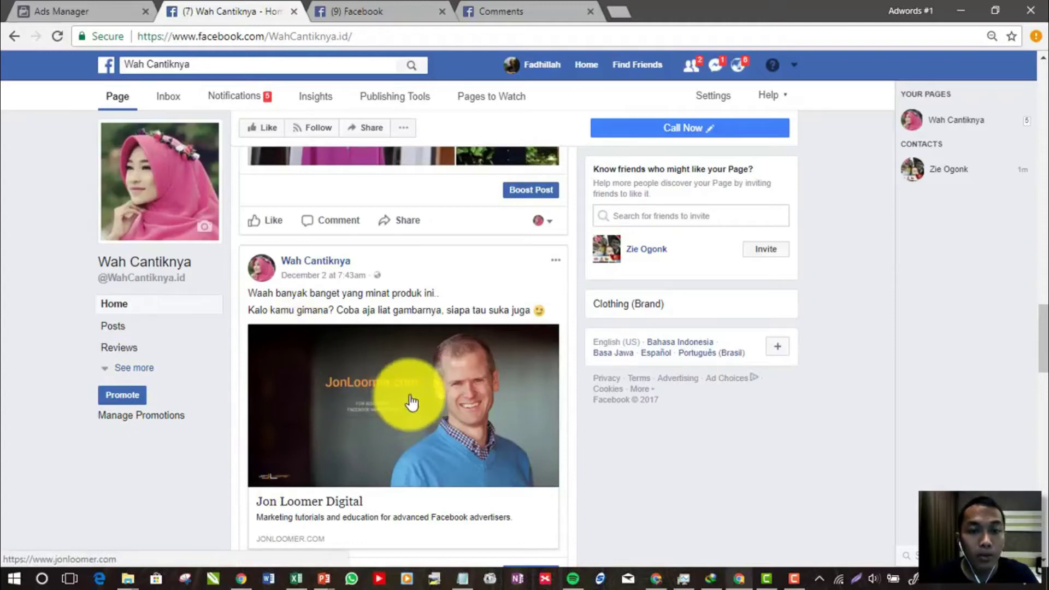
pyautogui.scroll(5, 414, 414)
pyautogui.scroll(-5, 417, 424)
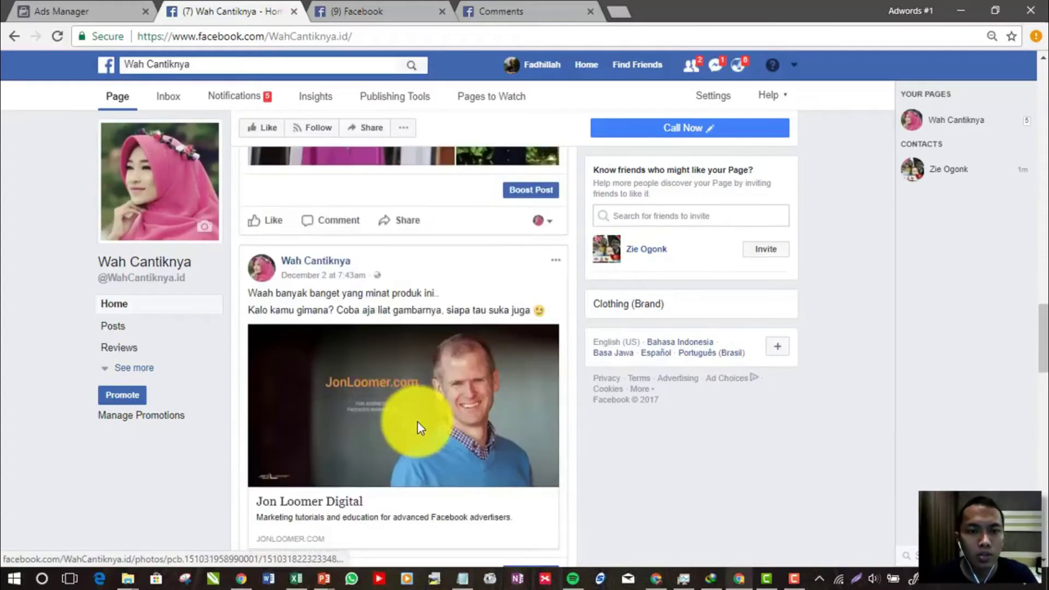
pyautogui.scroll(2, 443, 426)
pyautogui.scroll(10, 442, 426)
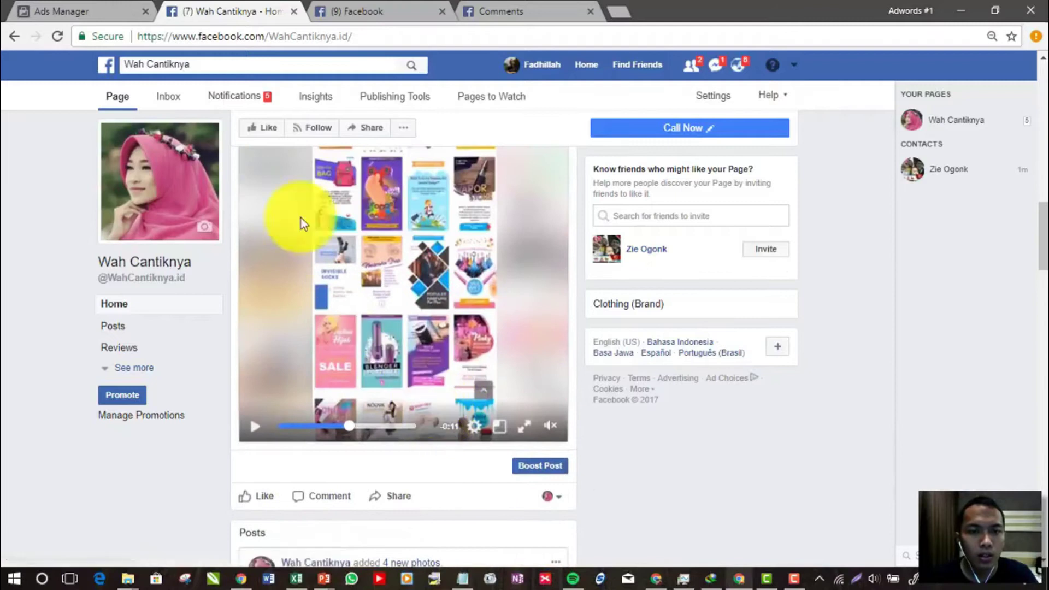
pyautogui.scroll(15, 485, 310)
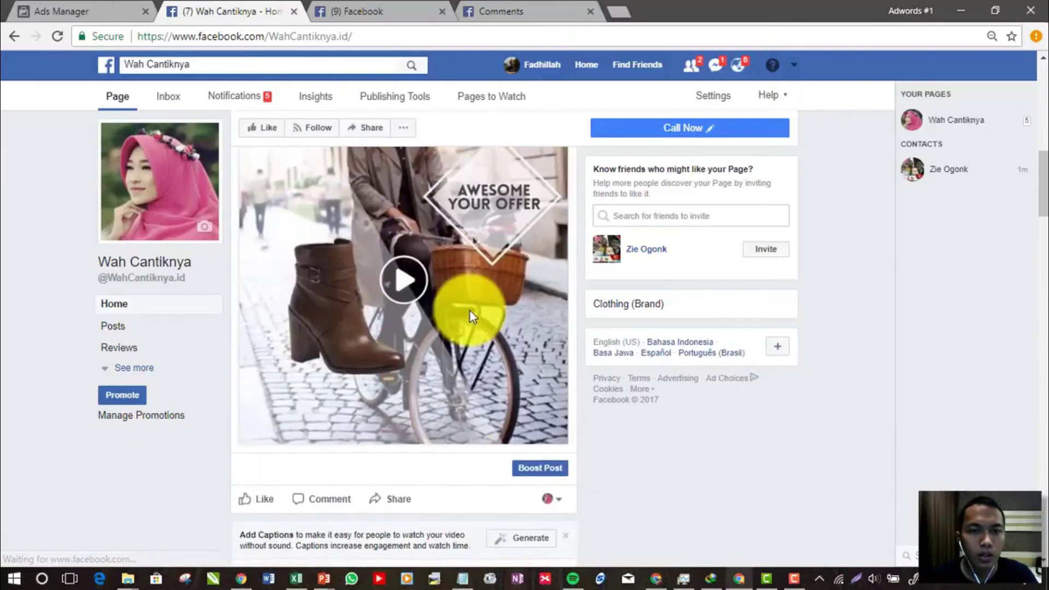
pyautogui.scroll(-4, 1030, 176)
pyautogui.scroll(2, 1029, 175)
pyautogui.scroll(-2, 1029, 176)
pyautogui.scroll(1, 1043, 176)
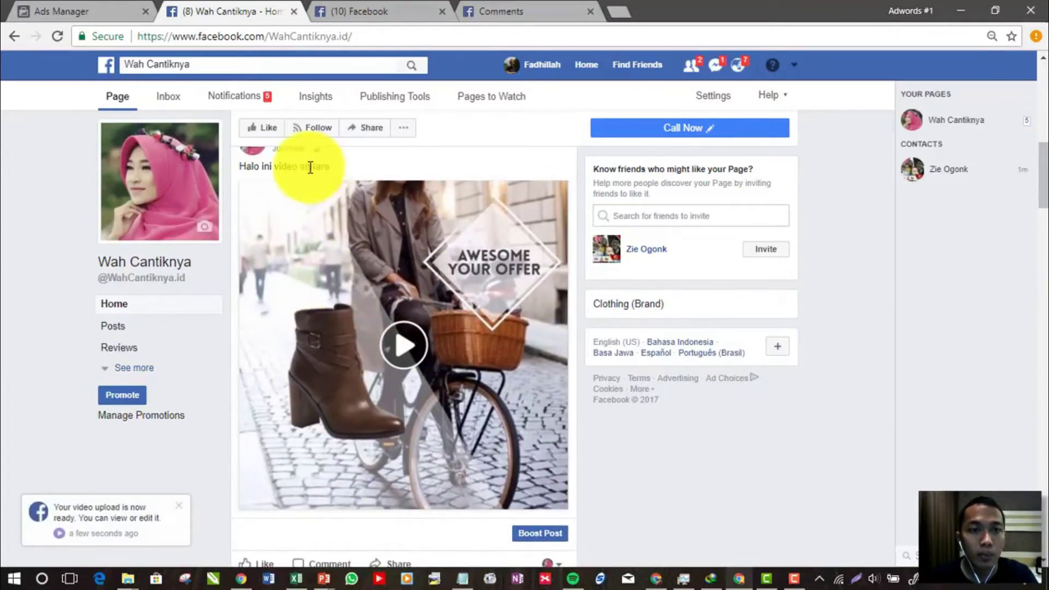
# - Open the square video post in its own tab, load its m.facebook.com version, and show it in the iPhone 6 device preview
pyautogui.middleClick(281, 153)
pyautogui.moveTo(338, 10); pyautogui.dragTo(488, 16)
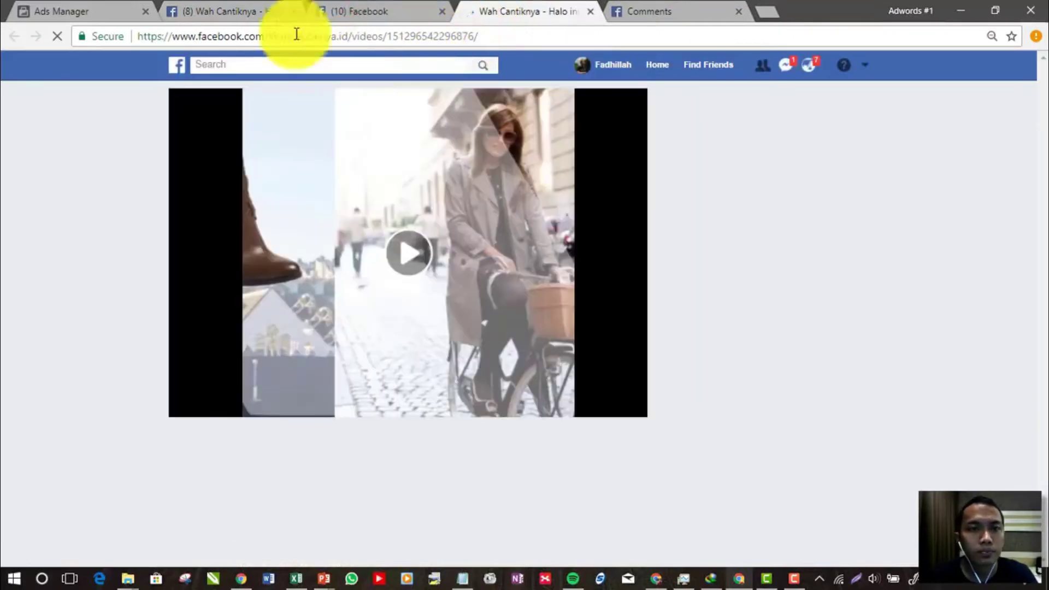
pyautogui.click(183, 33)
pyautogui.doubleClick(183, 35)
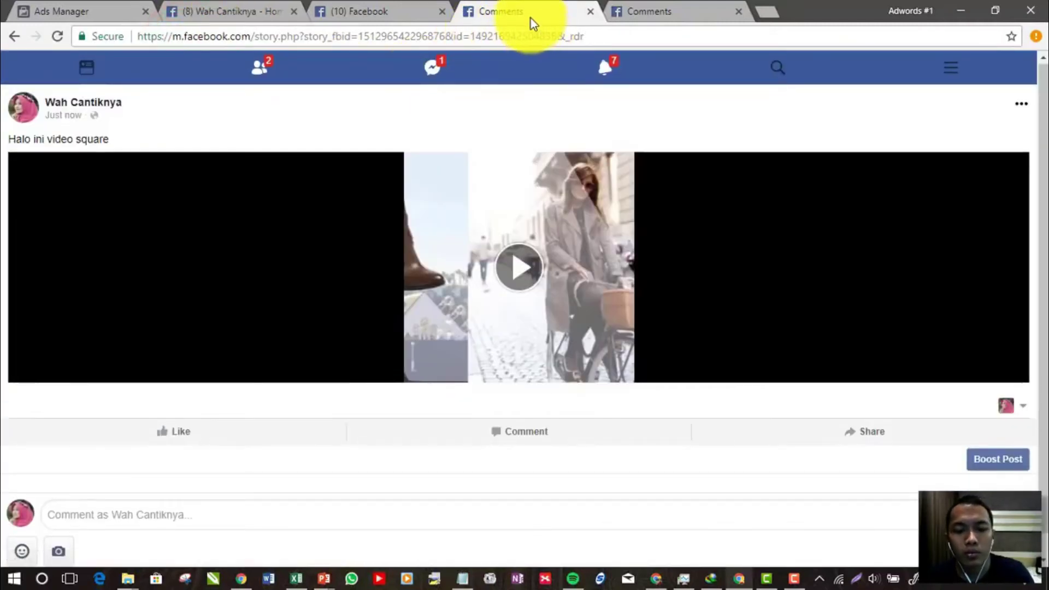
pyautogui.hotkey('ctrl', 'shift', 'i')
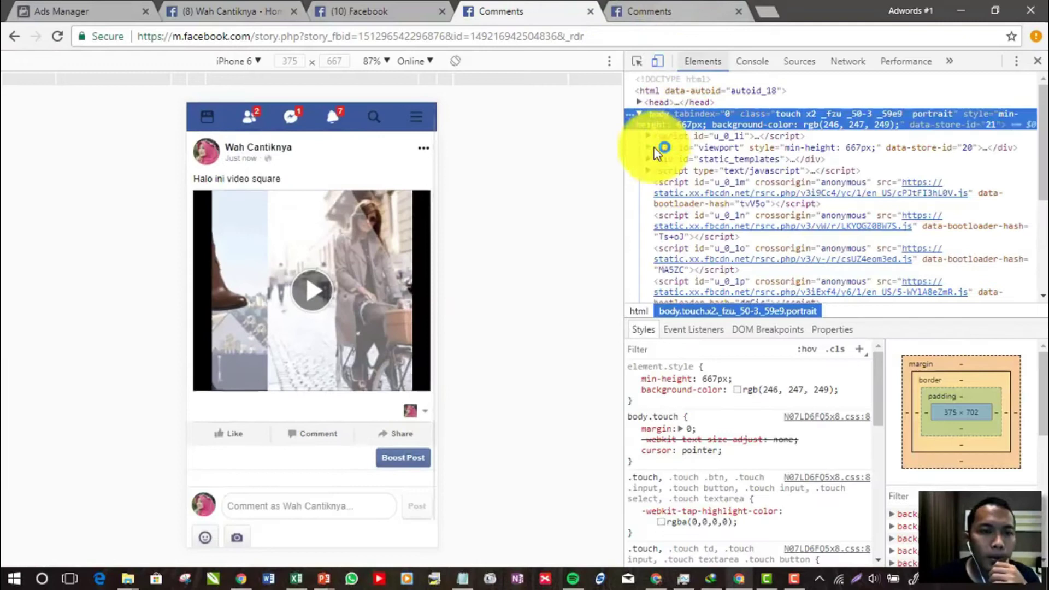
pyautogui.click(325, 327)
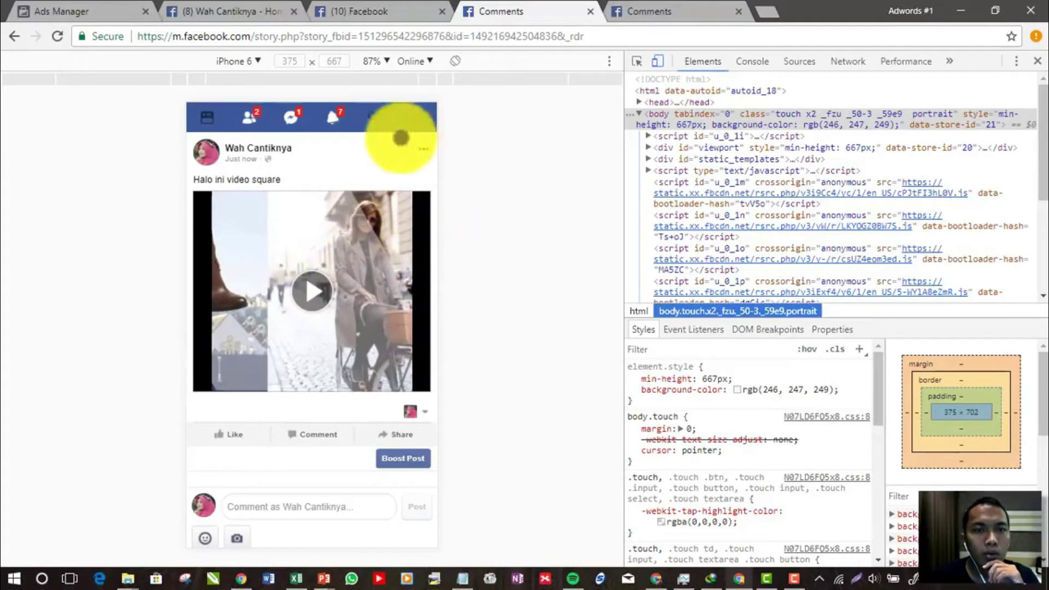
# - Preview the square video post on the iPhone 6 Plus and on the Nexus 6P
pyautogui.click(252, 60)
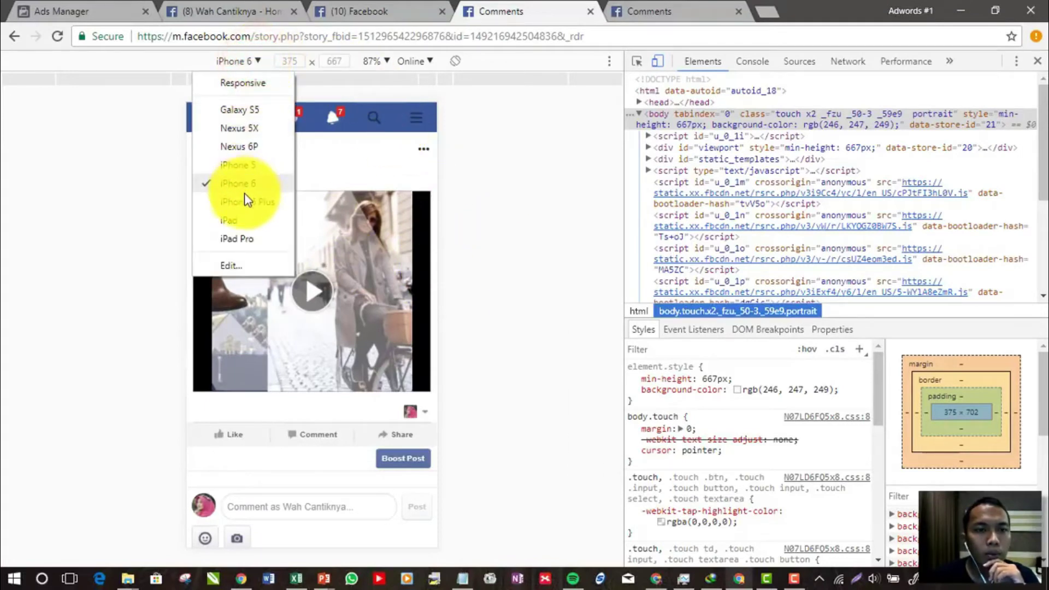
pyautogui.click(244, 198)
pyautogui.click(253, 62)
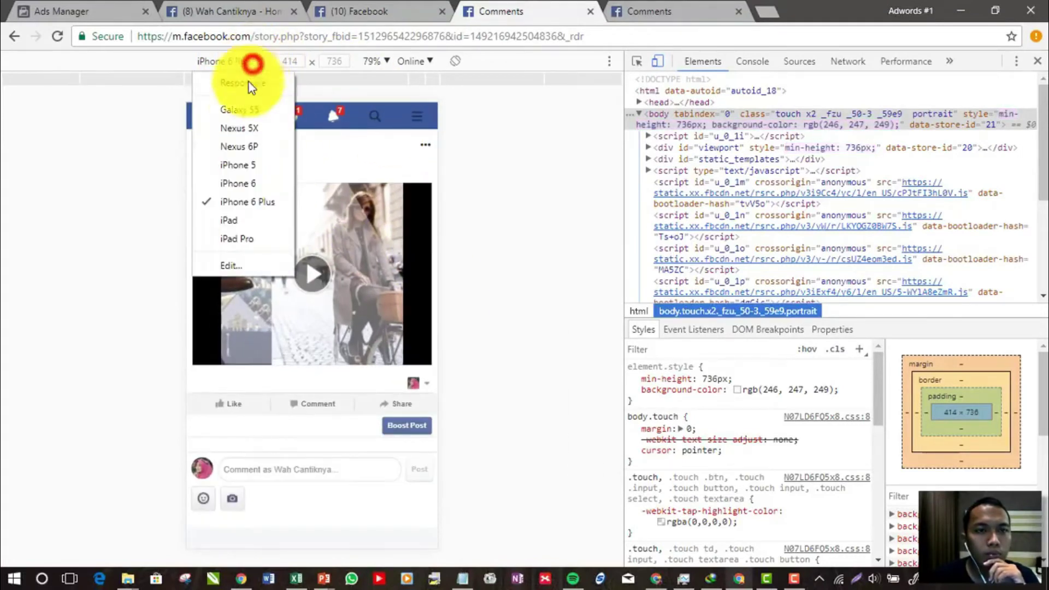
pyautogui.click(242, 146)
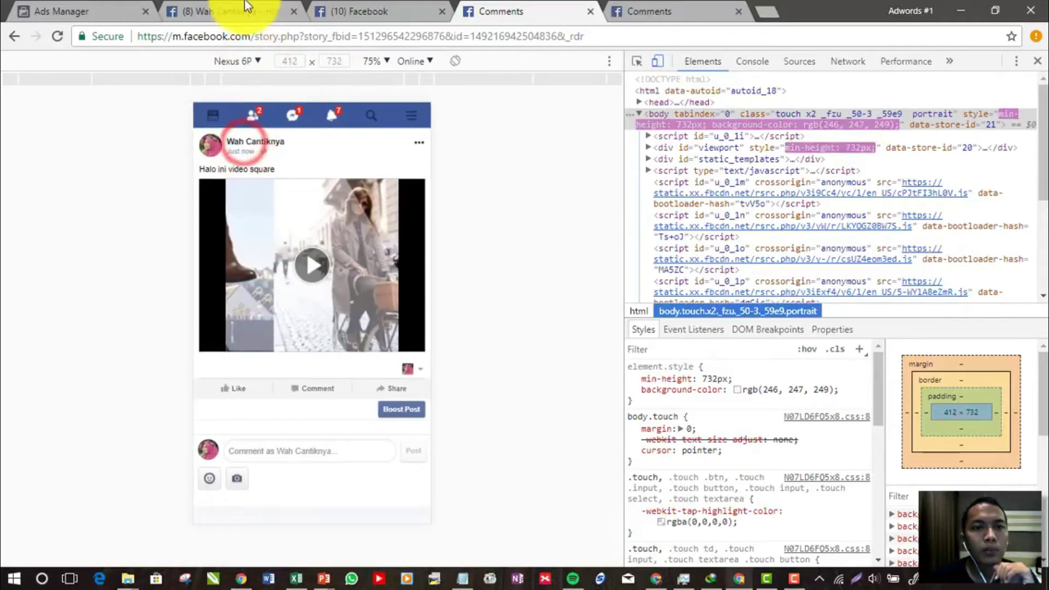
# - Switch to the Ads Manager tab, set the ad format to Slideshow, and view the slideshow section
pyautogui.click(246, 4)
pyautogui.click(129, 7)
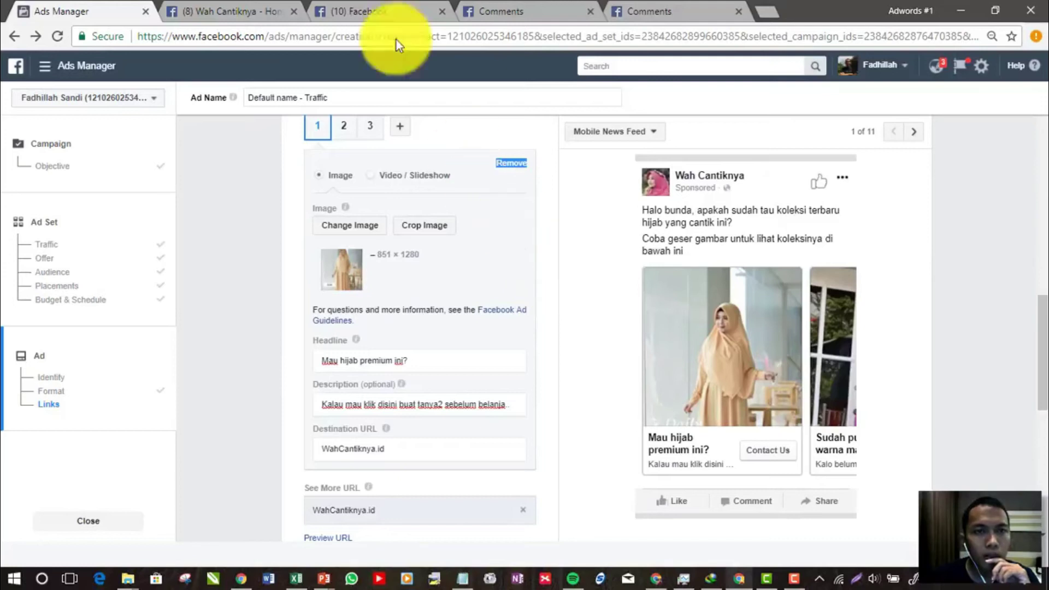
pyautogui.scroll(6, 533, 307)
pyautogui.scroll(8, 530, 314)
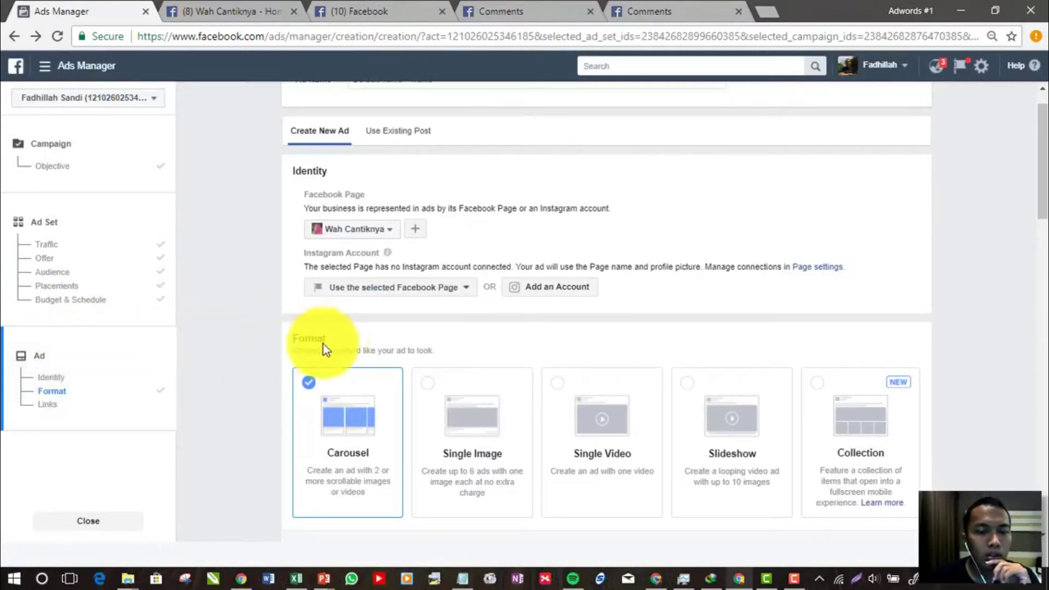
pyautogui.moveTo(1035, 189); pyautogui.dragTo(1035, 220)
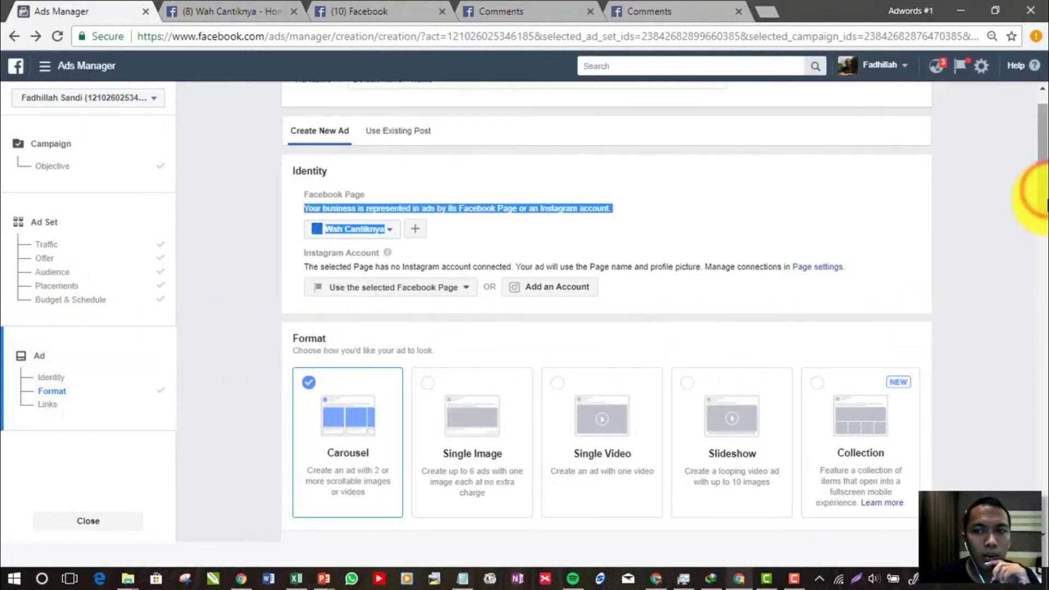
pyautogui.scroll(-2, 1032, 204)
pyautogui.click(1006, 236)
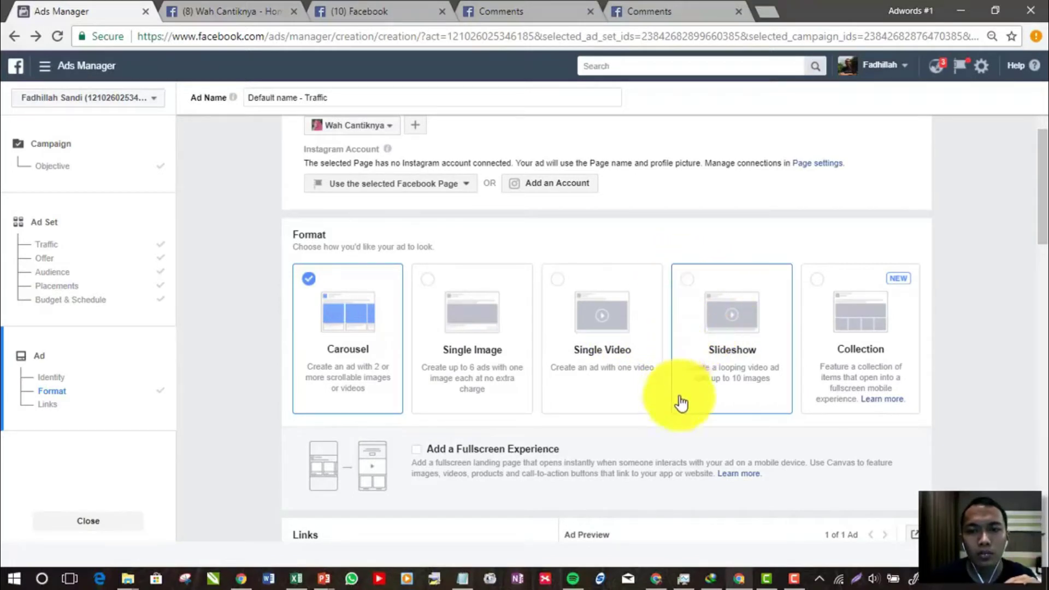
pyautogui.click(763, 316)
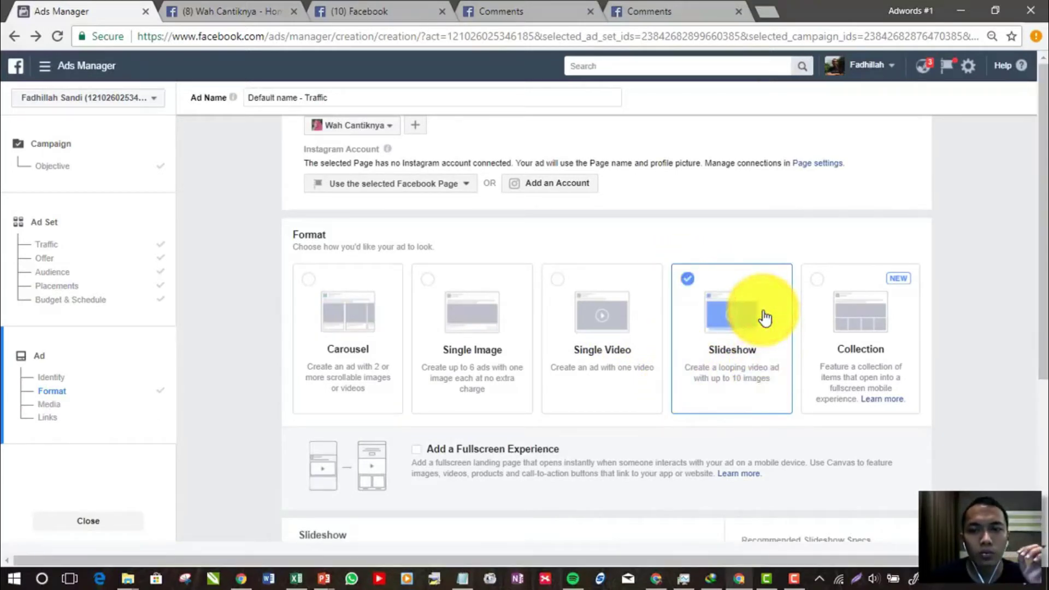
pyautogui.moveTo(1043, 275); pyautogui.dragTo(1043, 433)
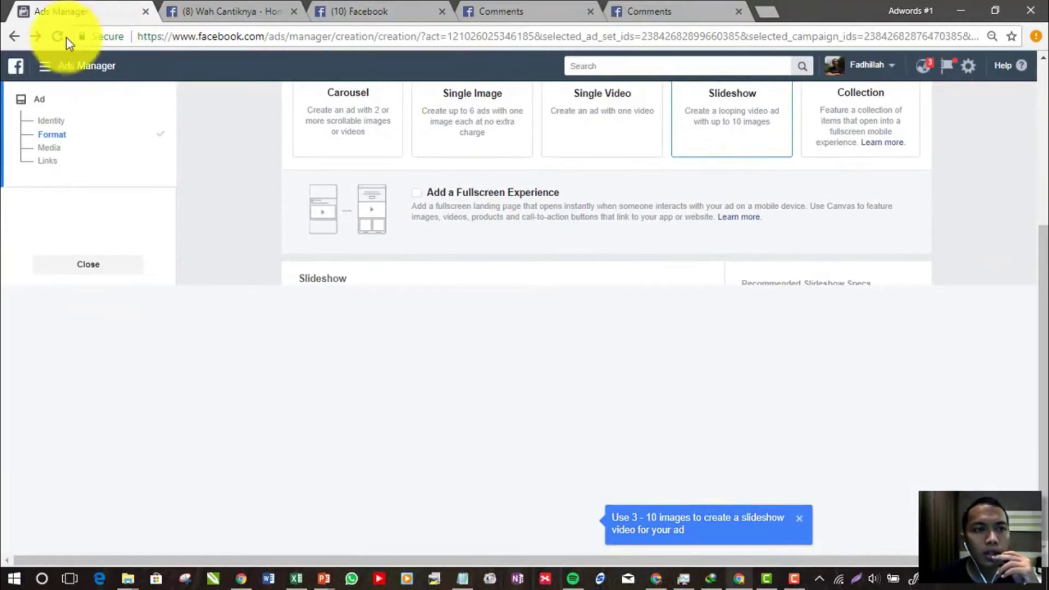
# - Reload the ad creation page, try the Traffic objective, and choose Engagement as the campaign objective
pyautogui.click(57, 37)
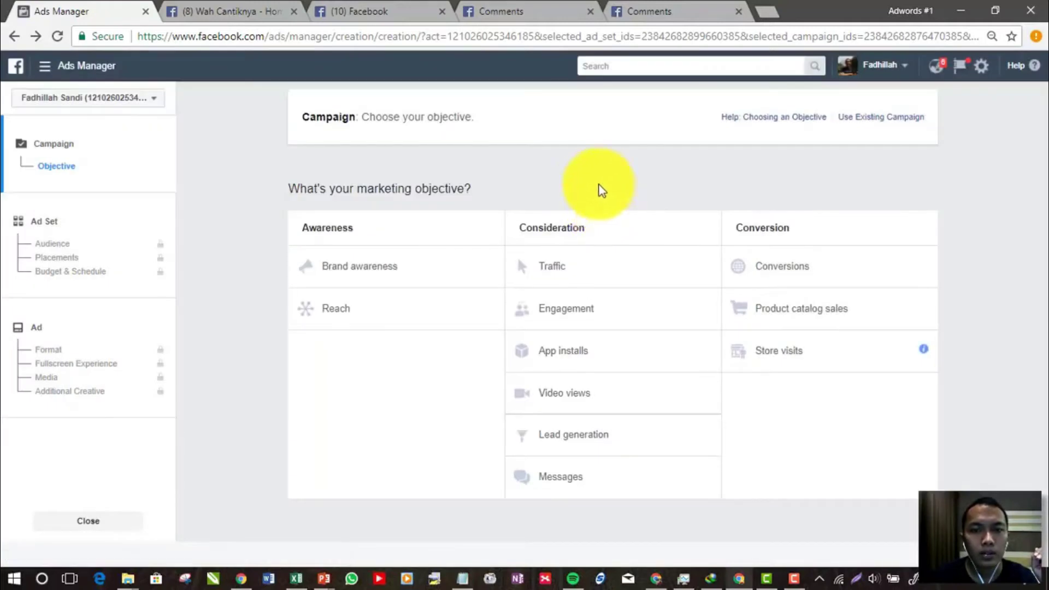
pyautogui.click(49, 350)
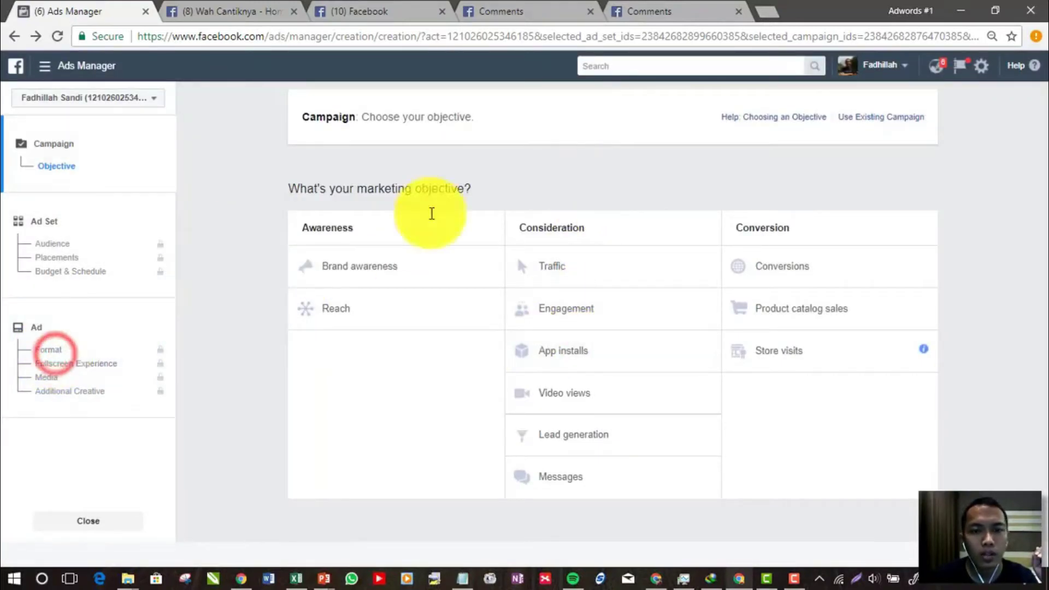
pyautogui.click(602, 265)
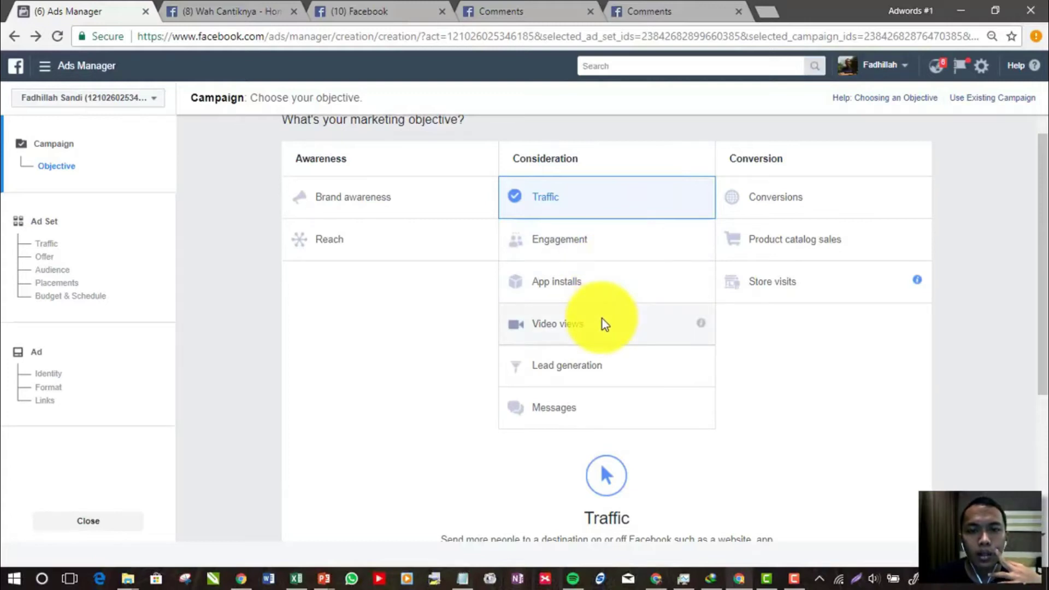
pyautogui.click(594, 241)
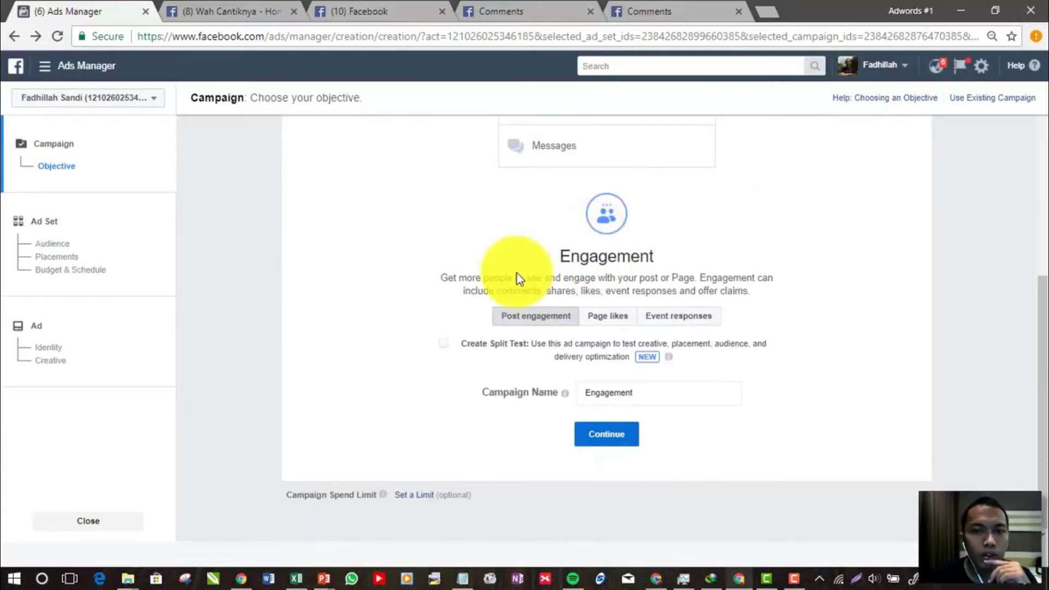
# - Change the campaign objective to Traffic
pyautogui.scroll(5, 517, 262)
pyautogui.click(537, 288)
pyautogui.click(536, 276)
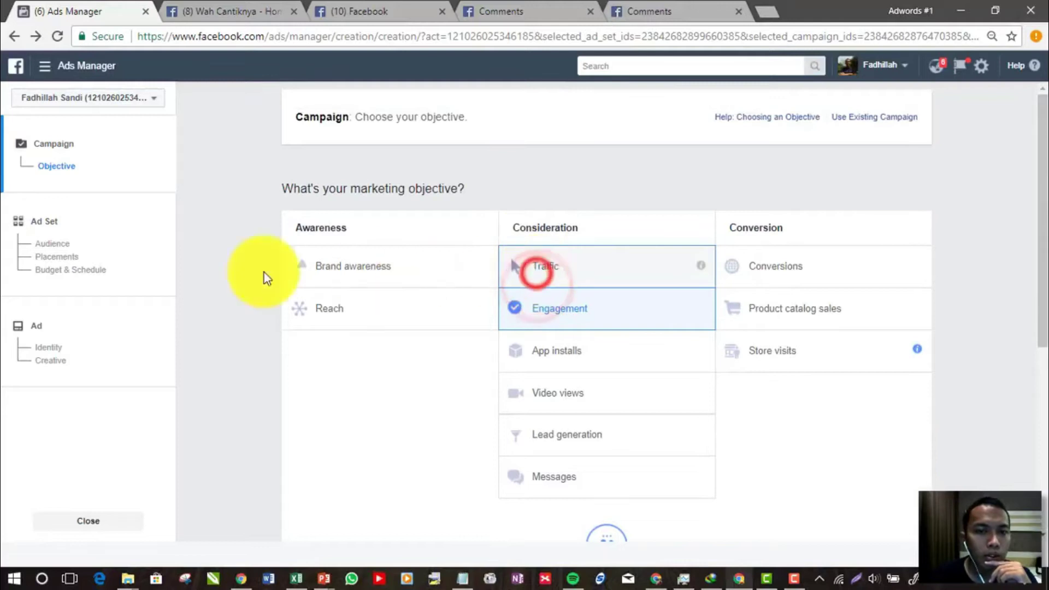
pyautogui.scroll(4, 546, 286)
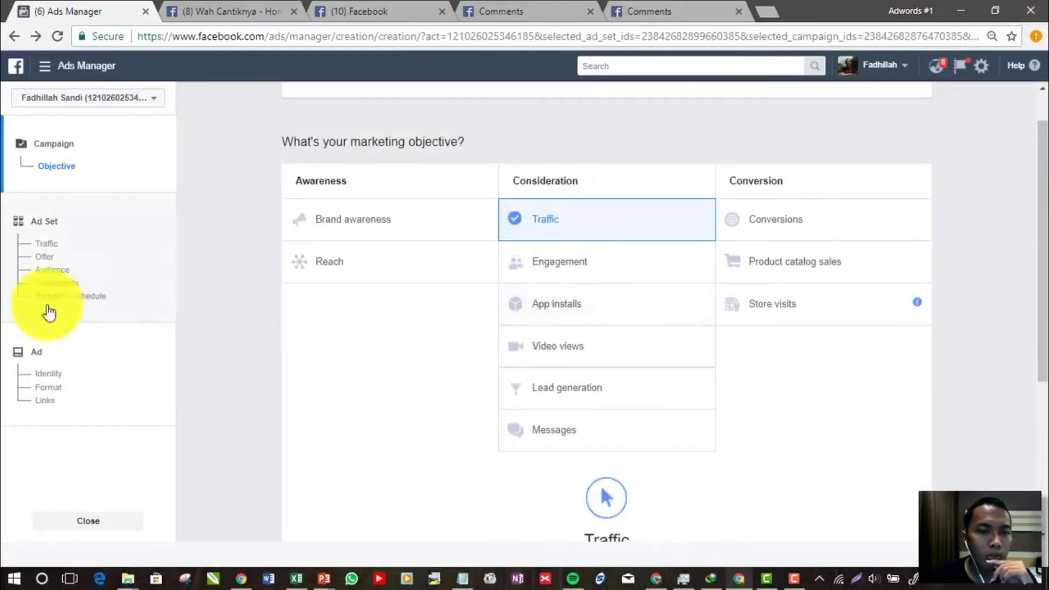
# - Continue with the Traffic objective, go to the ad's Identity section, and set the ad format to Slideshow
pyautogui.scroll(-5, 526, 428)
pyautogui.click(586, 433)
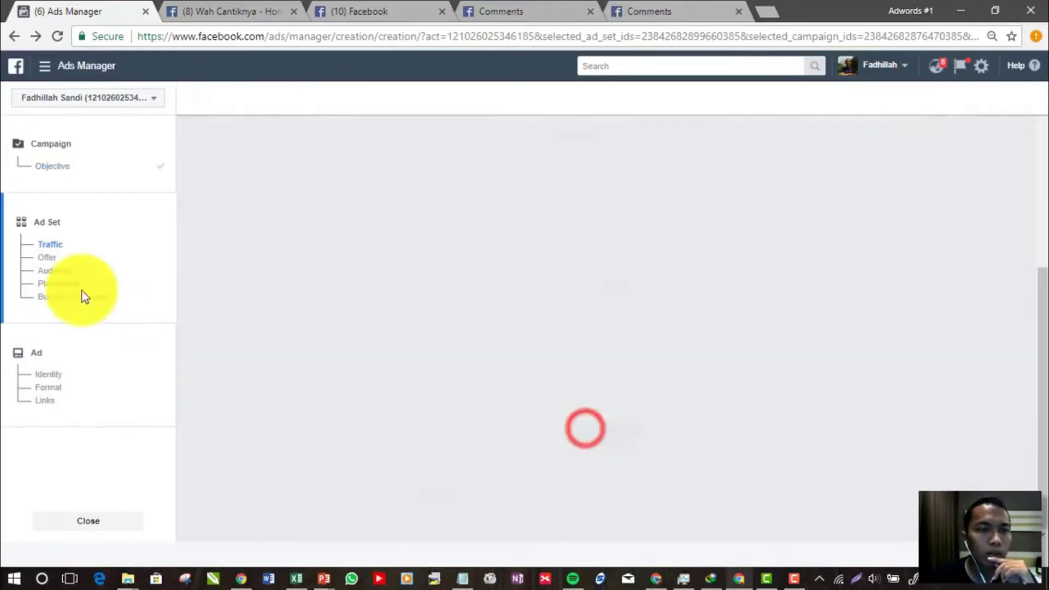
pyautogui.click(39, 373)
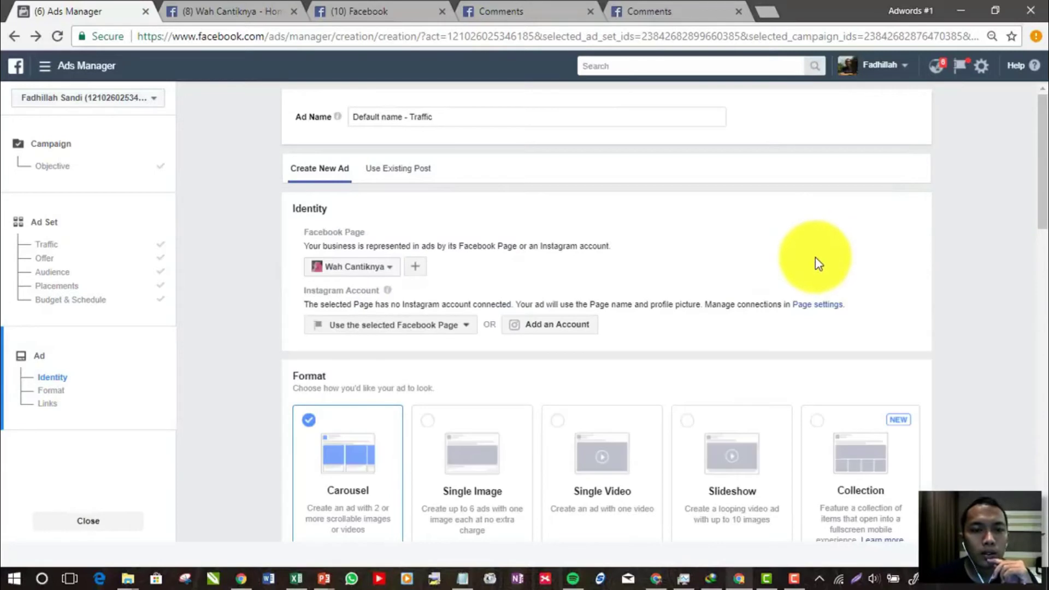
pyautogui.scroll(-4, 1031, 207)
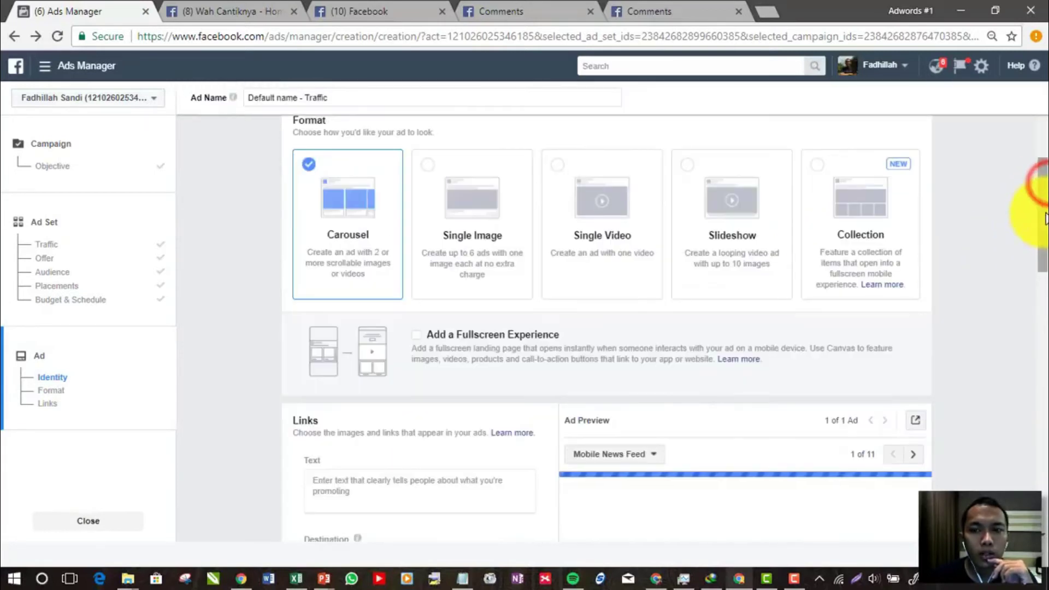
pyautogui.click(787, 250)
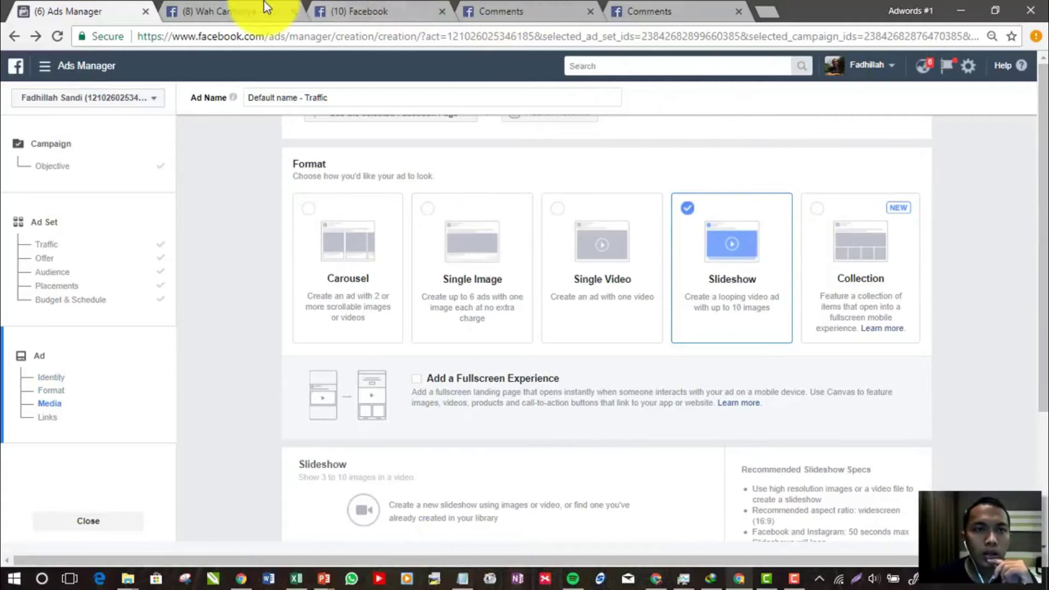
# - Switch to the Wah Cantiknya page and start creating a slideshow from the photo/video post options
pyautogui.click(222, 7)
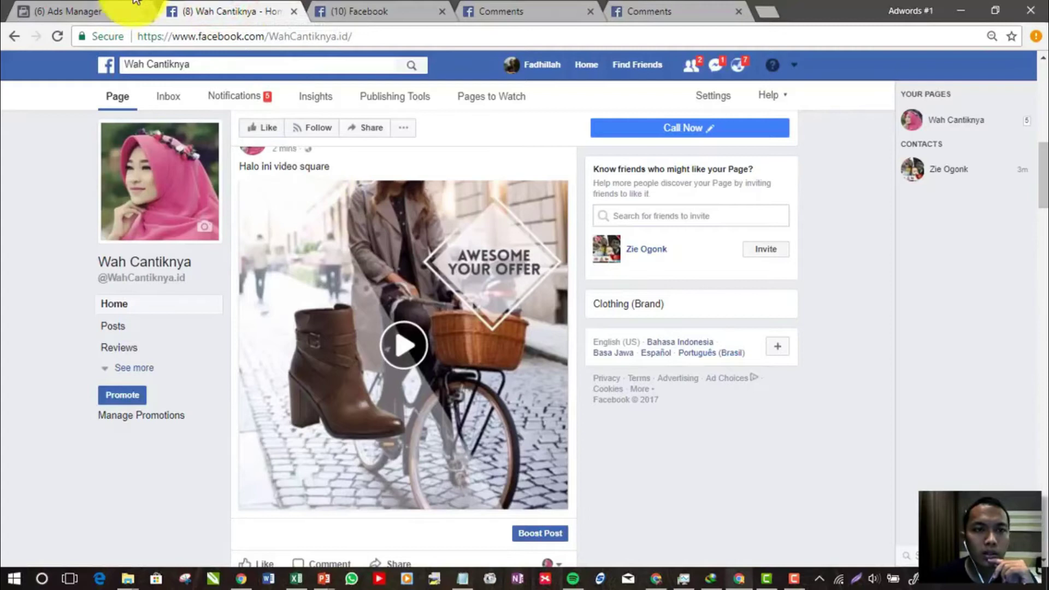
pyautogui.scroll(10, 312, 206)
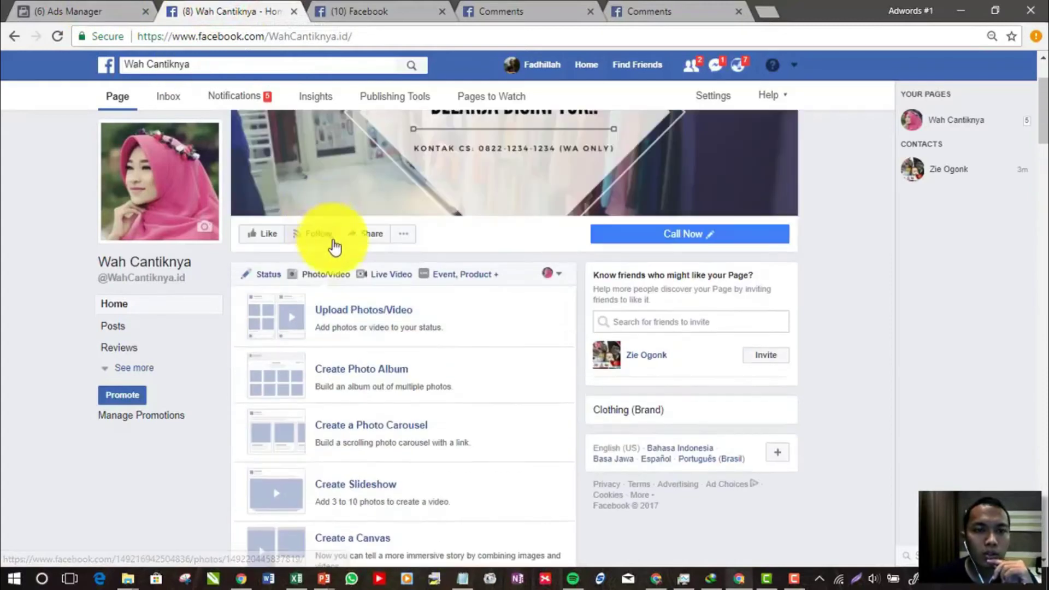
pyautogui.scroll(-2, 401, 360)
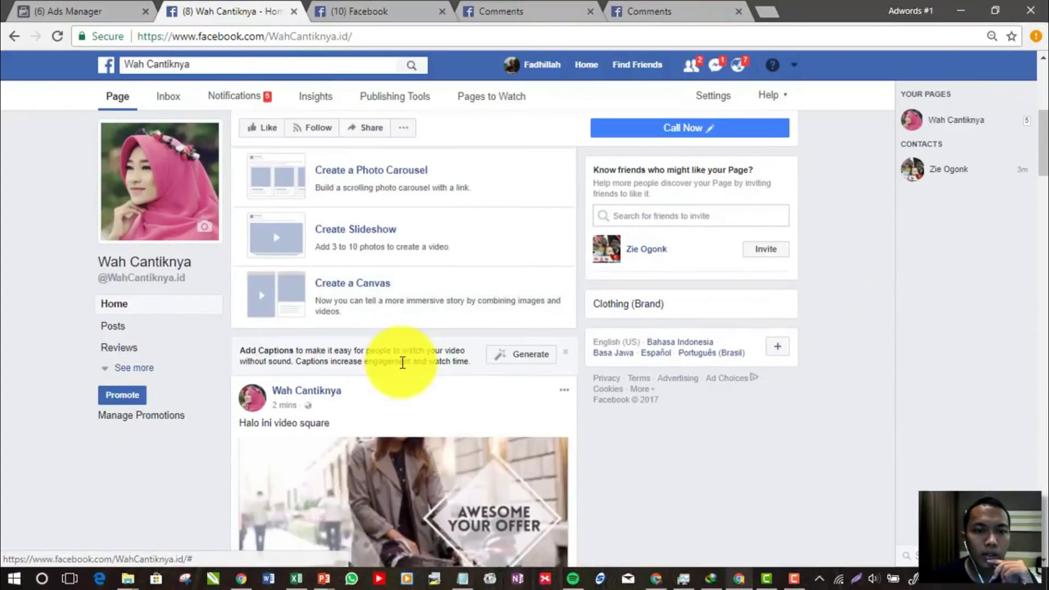
pyautogui.scroll(2, 412, 347)
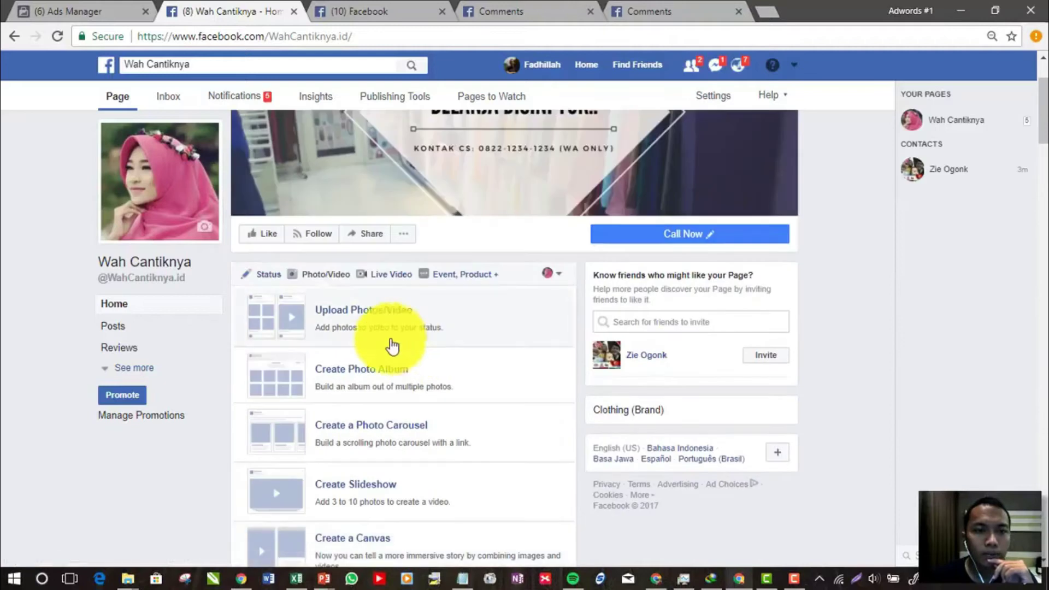
pyautogui.click(268, 274)
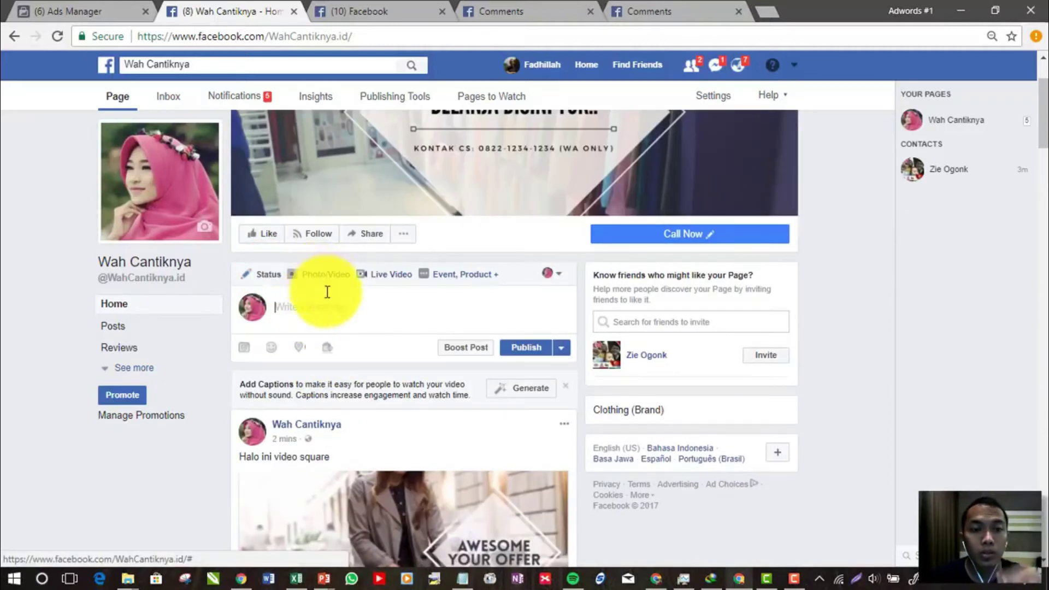
pyautogui.click(328, 276)
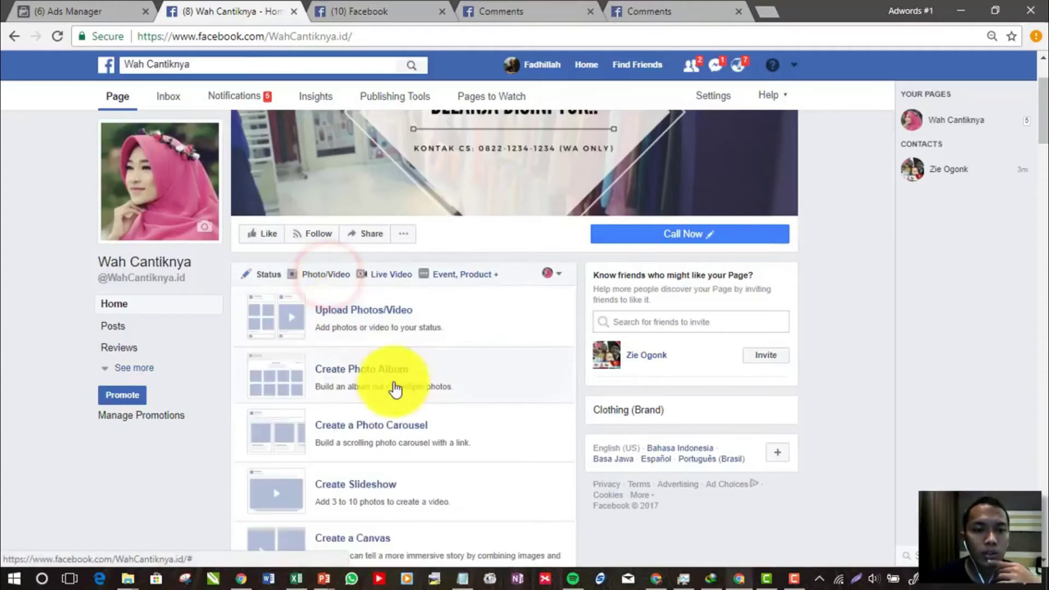
pyautogui.scroll(-2, 393, 410)
pyautogui.click(354, 233)
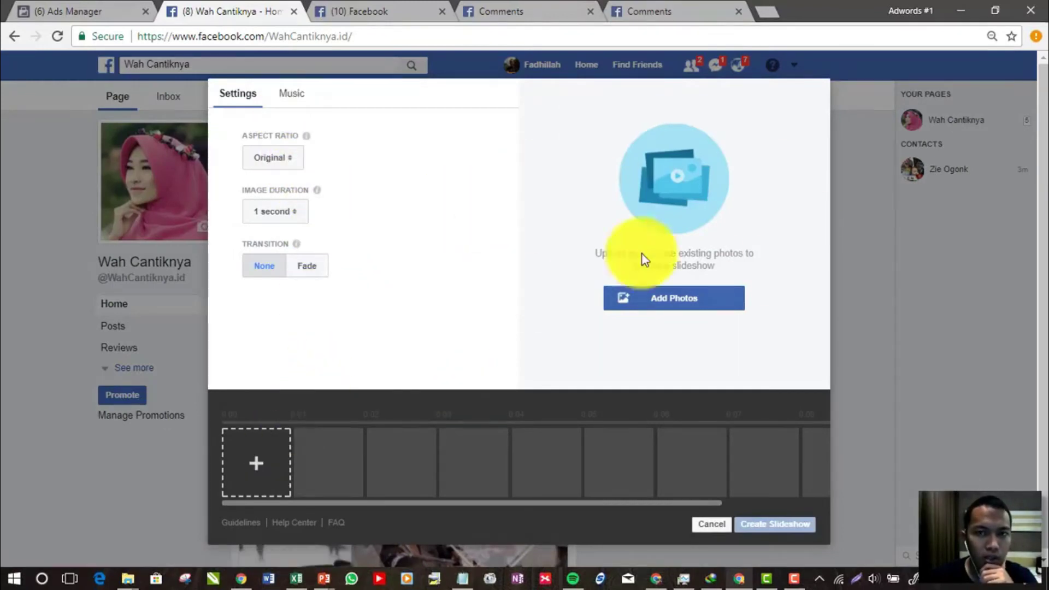
# - Switch to Ads Manager, view the slideshow creator from the ad's Slideshow section, and cancel it
pyautogui.click(60, 7)
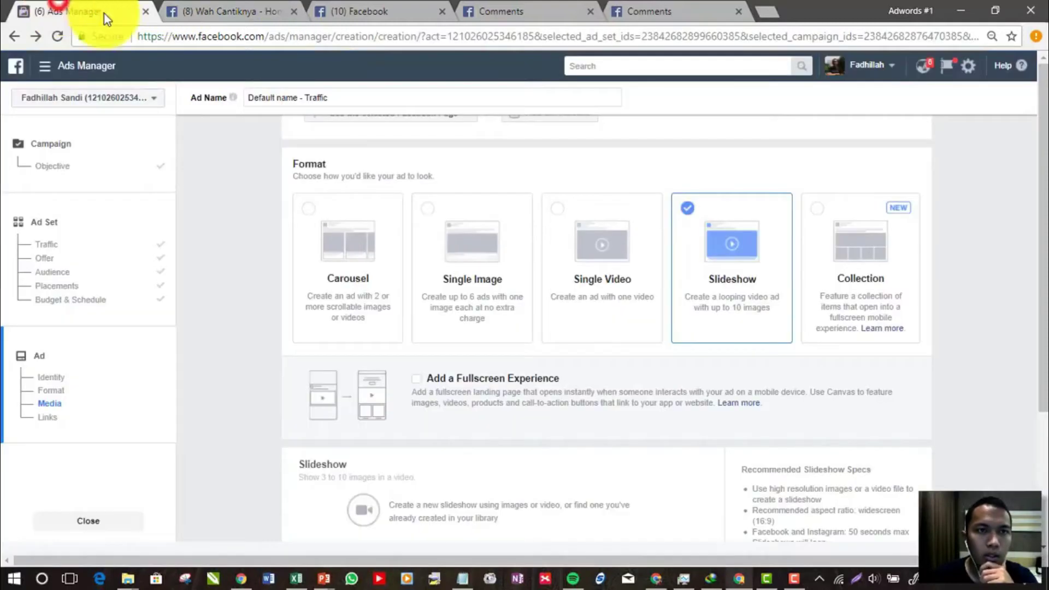
pyautogui.click(710, 284)
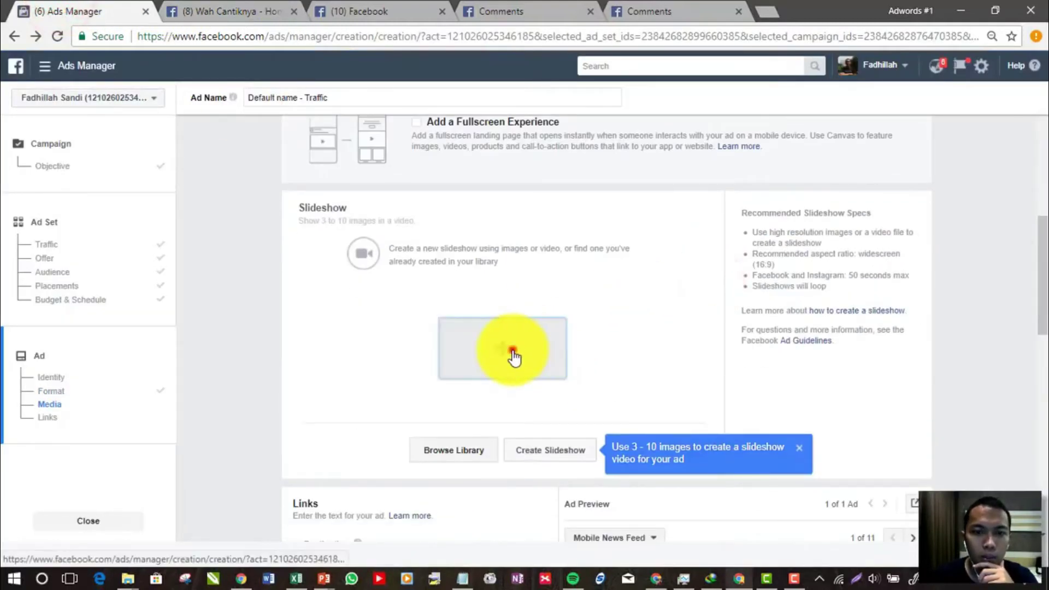
pyautogui.click(512, 352)
pyautogui.click(711, 524)
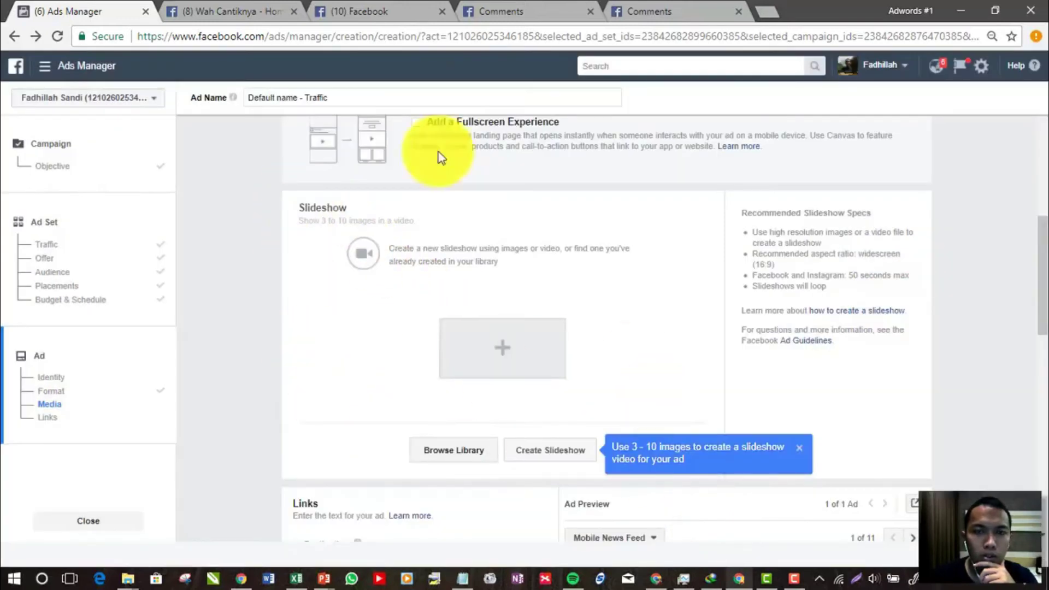
# - Return to the Wah Cantiknya page's slideshow and set its aspect ratio to Vertical (2:3)
pyautogui.click(255, 11)
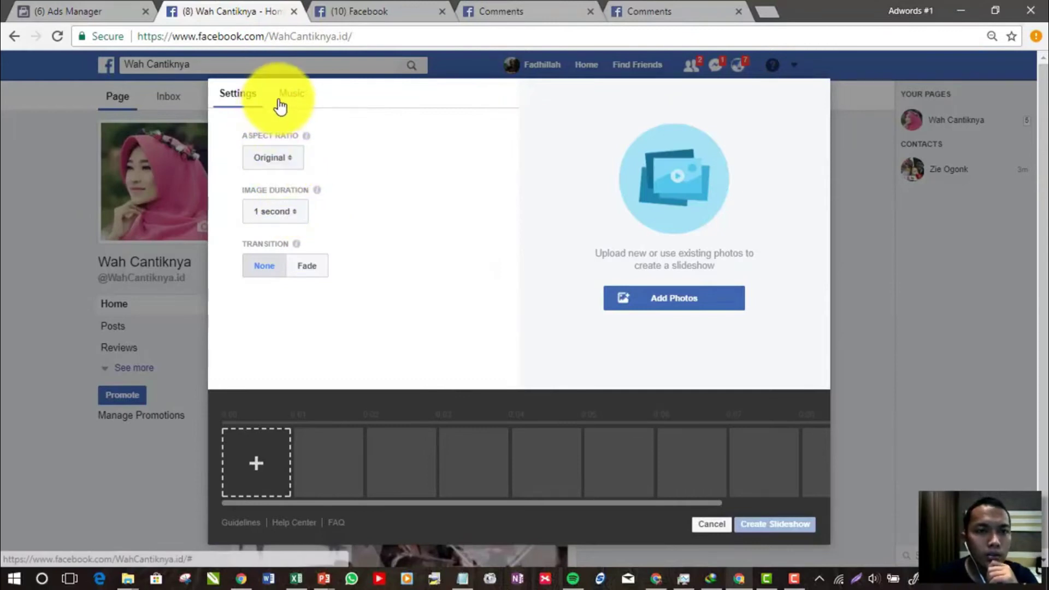
pyautogui.click(286, 166)
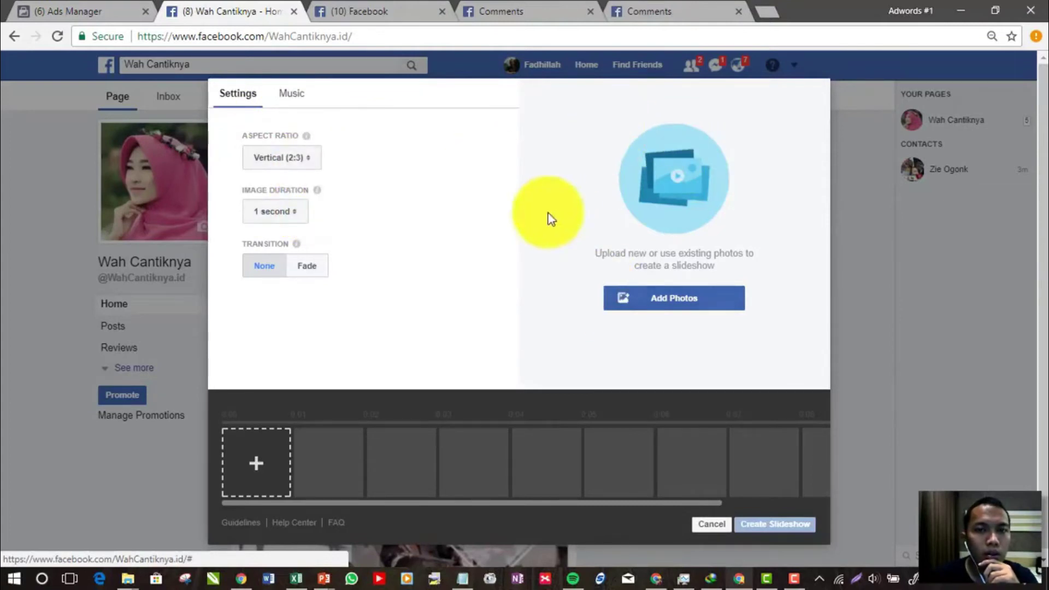
# - Add 12 existing photos to the slideshow: the six shown under Wah Cantiknya's Photos and the six under Timeline Photos
pyautogui.click(638, 298)
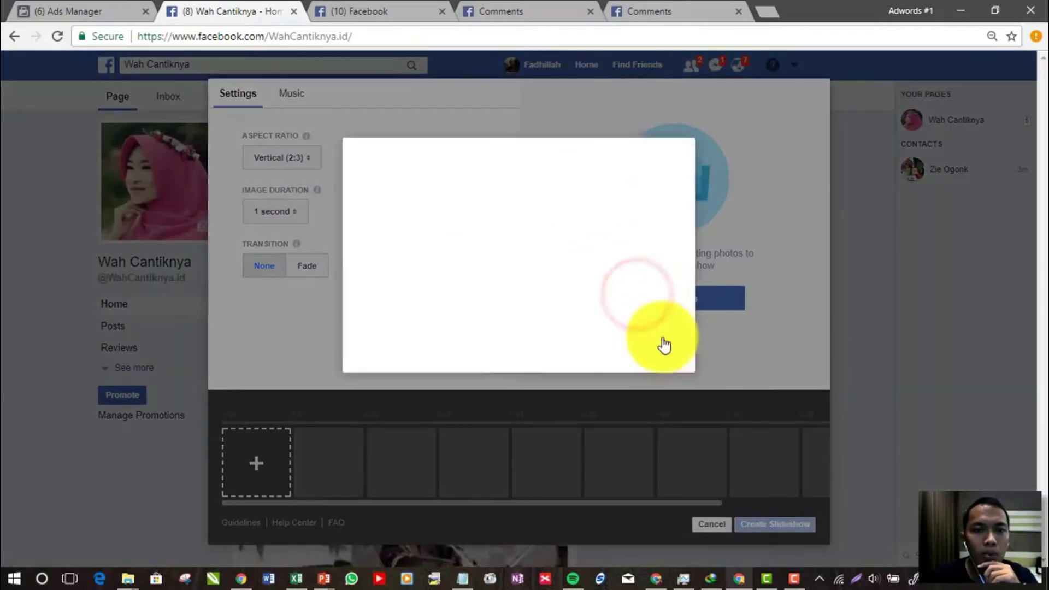
pyautogui.click(328, 261)
pyautogui.click(404, 257)
pyautogui.click(475, 252)
pyautogui.click(568, 252)
pyautogui.click(634, 245)
pyautogui.click(723, 245)
pyautogui.click(723, 380)
pyautogui.click(651, 384)
pyautogui.click(571, 393)
pyautogui.click(464, 390)
pyautogui.click(393, 385)
pyautogui.click(297, 389)
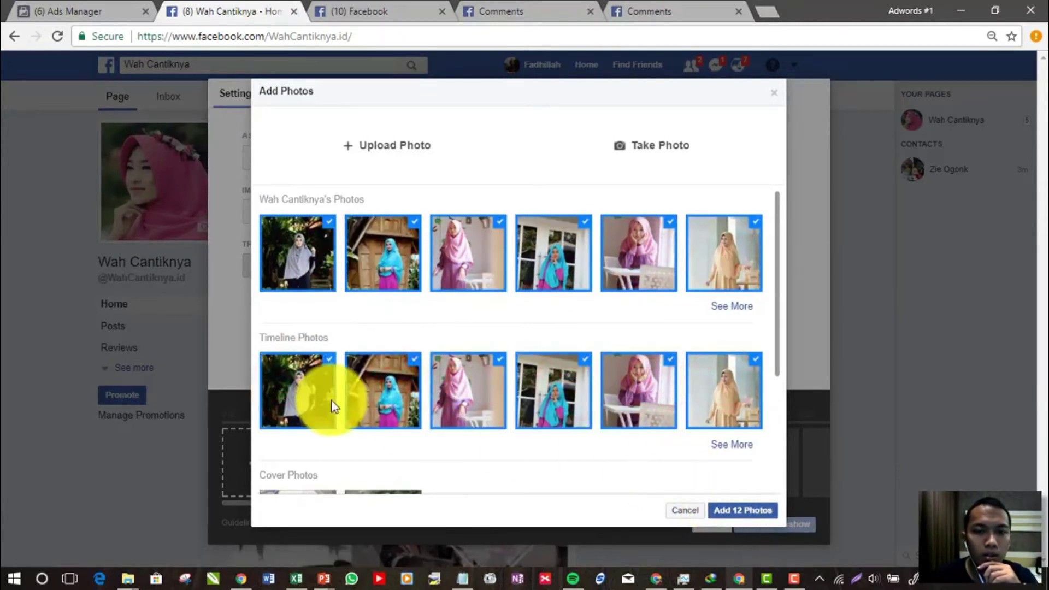
pyautogui.scroll(-4, 414, 390)
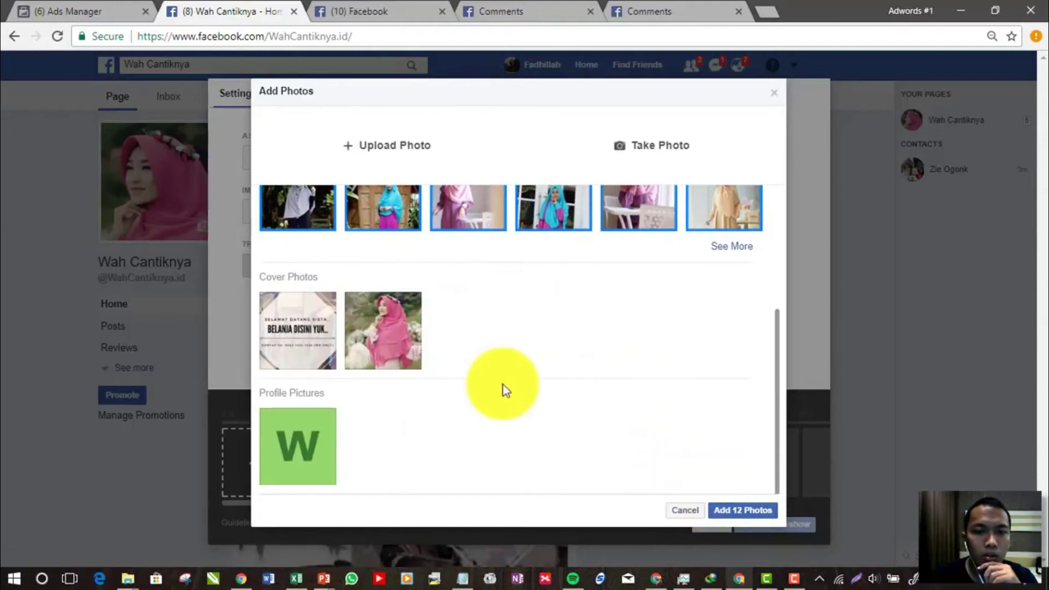
pyautogui.click(732, 509)
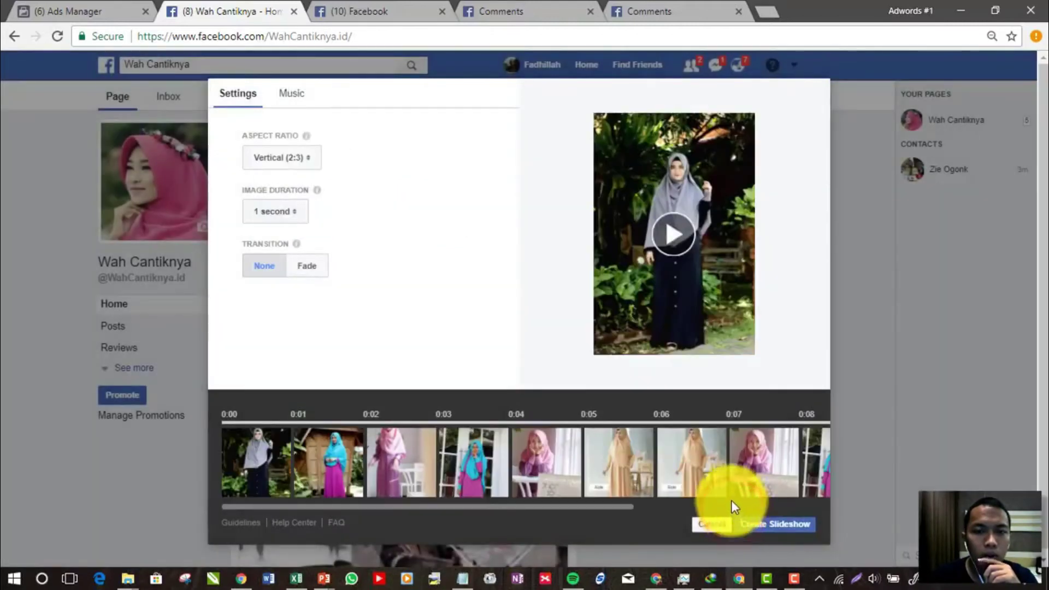
# - Remove the eleventh photo from the slideshow timeline, then briefly check the Ads Manager tab and return to the page
pyautogui.moveTo(636, 510); pyautogui.dragTo(808, 515)
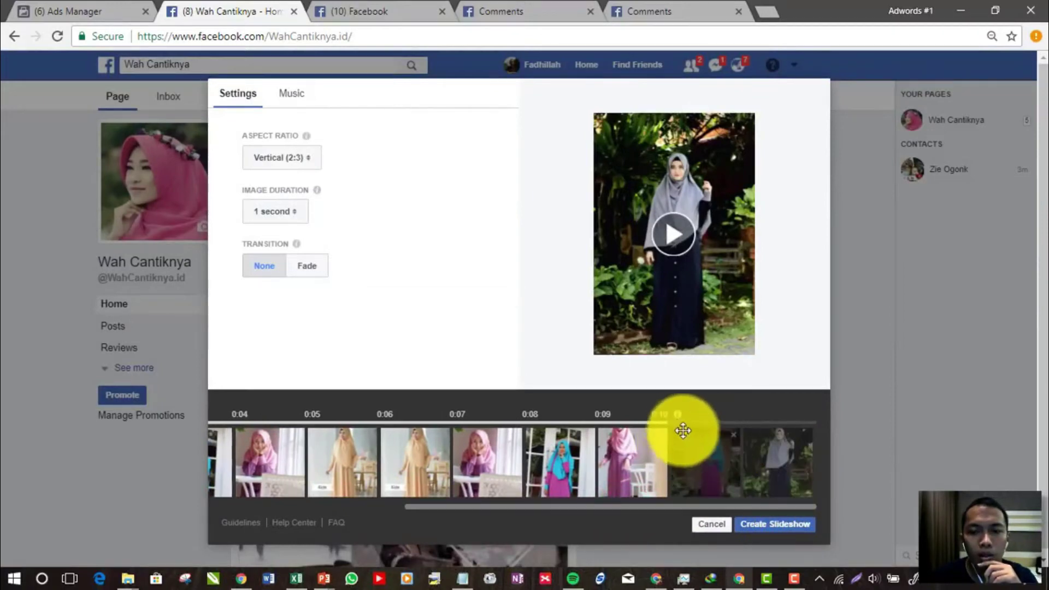
pyautogui.moveTo(723, 432); pyautogui.dragTo(803, 437)
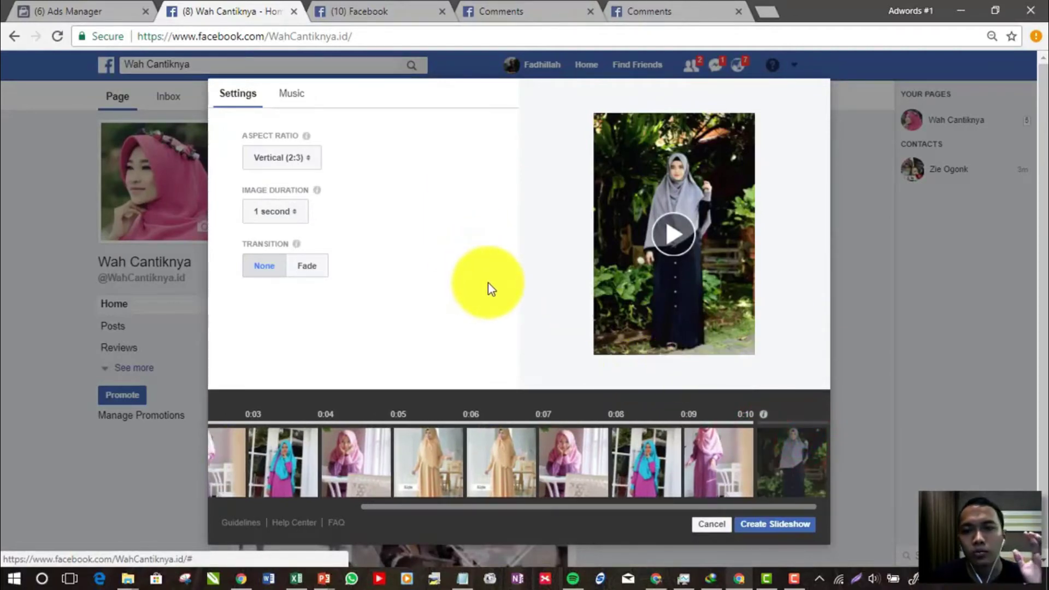
pyautogui.click(54, 11)
pyautogui.click(186, 10)
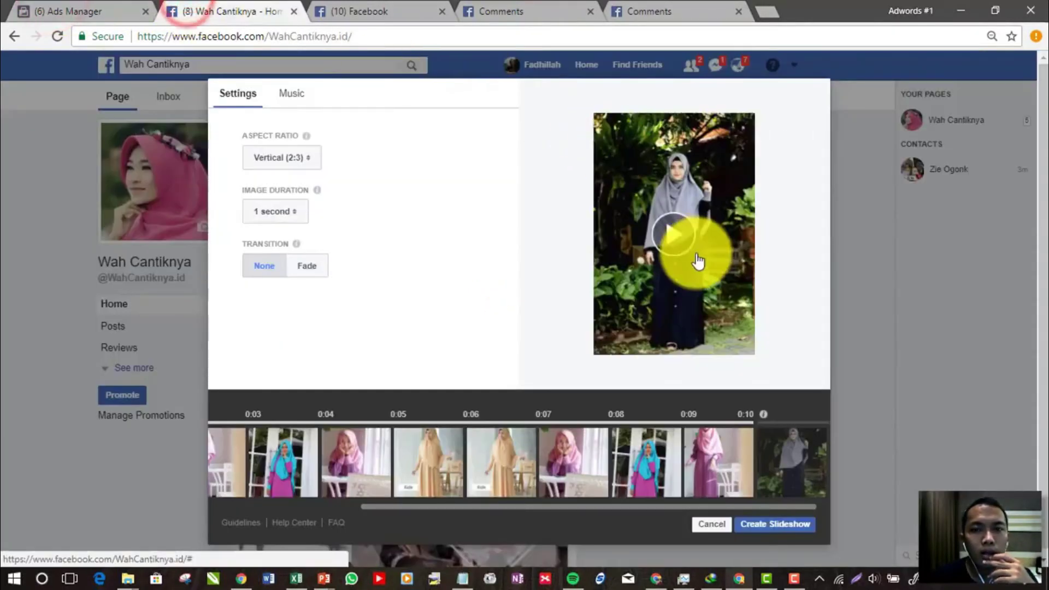
# - Try the Rectangle (16:9) aspect ratio, change it to Square (1:1), and play the slideshow preview
pyautogui.click(262, 159)
pyautogui.click(269, 143)
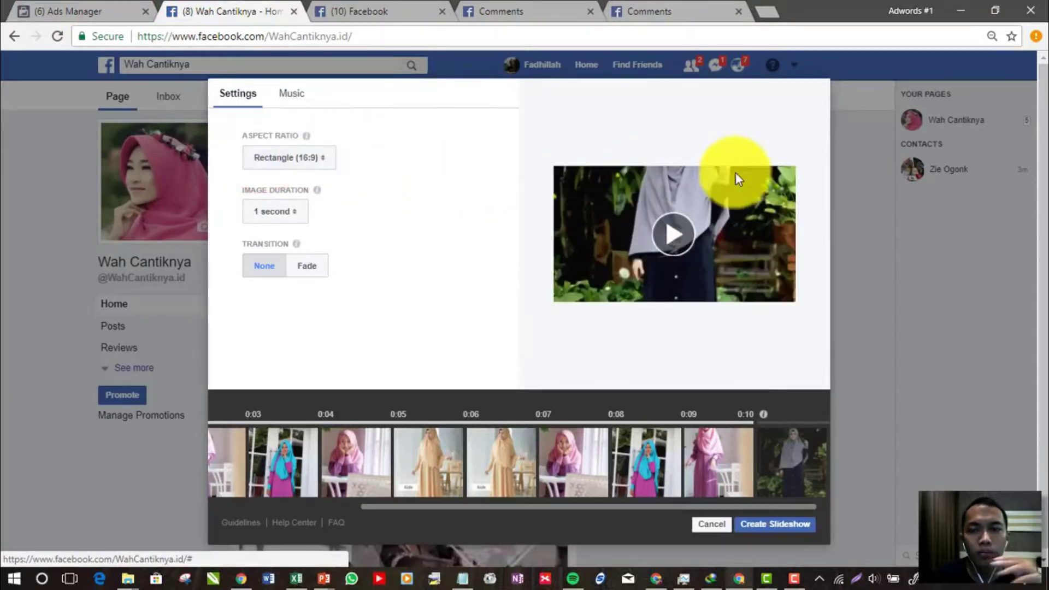
pyautogui.click(256, 164)
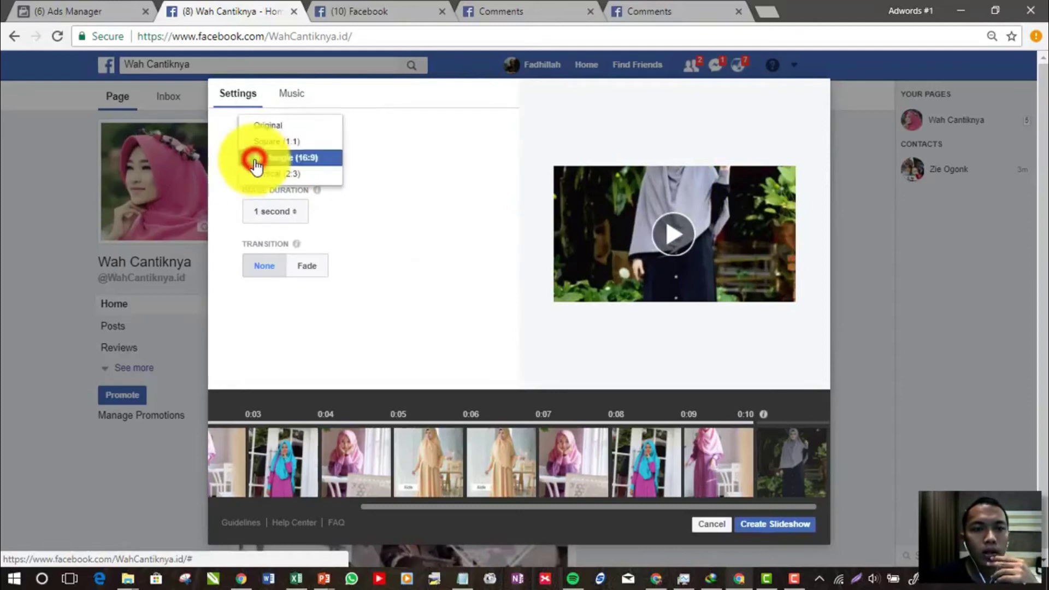
pyautogui.click(266, 142)
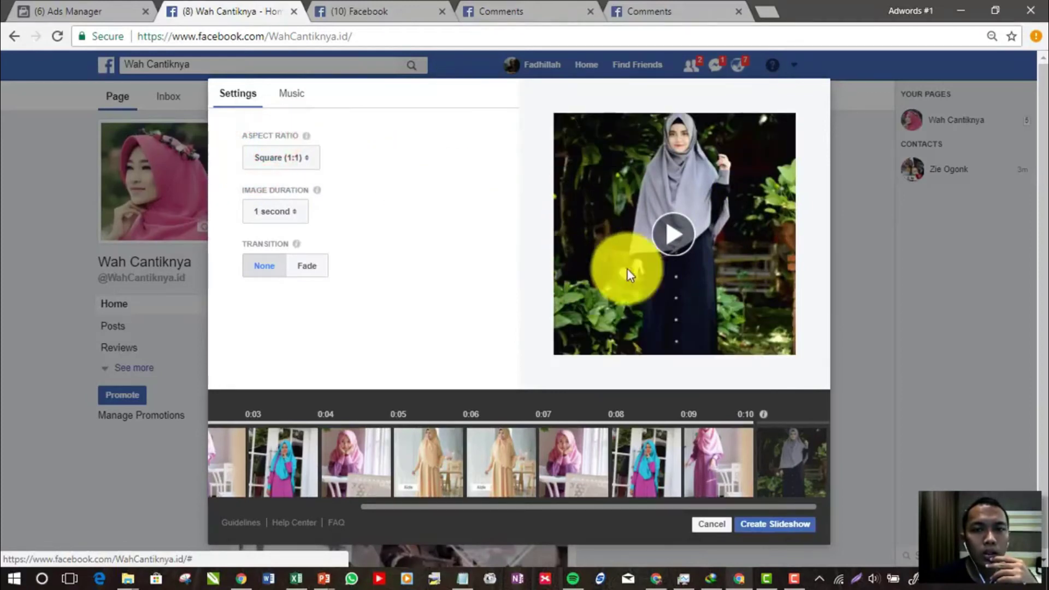
pyautogui.click(673, 239)
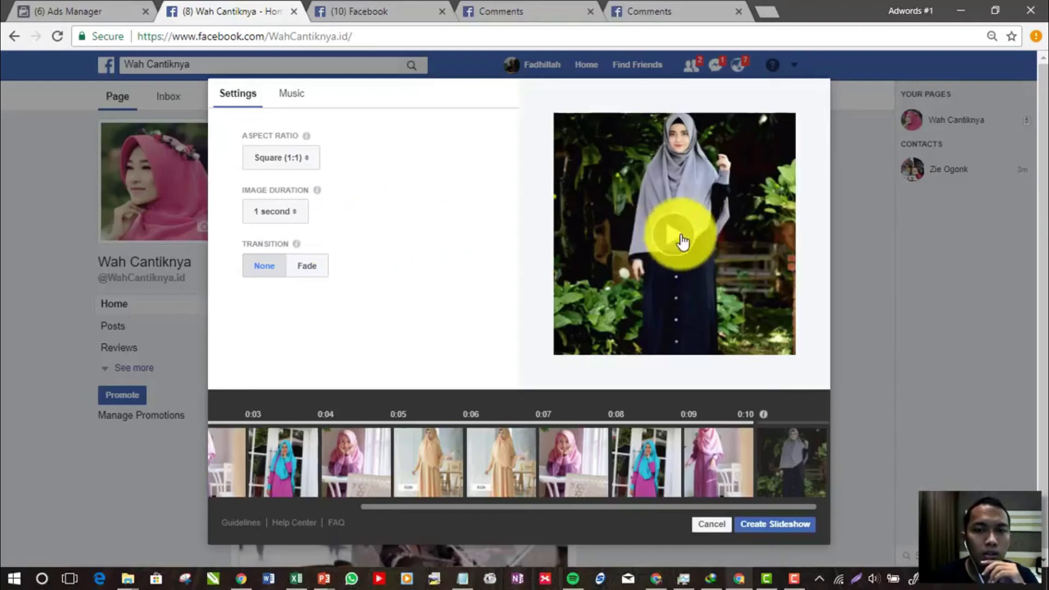
# - Set the image duration to 0.5 seconds and play the slideshow preview
pyautogui.click(261, 208)
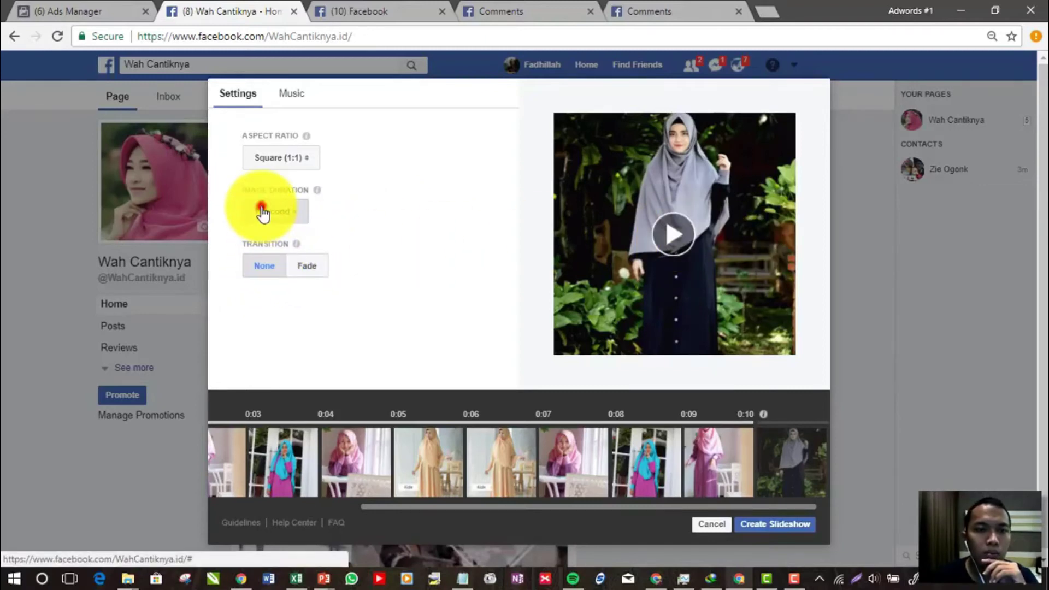
pyautogui.click(264, 195)
pyautogui.click(666, 221)
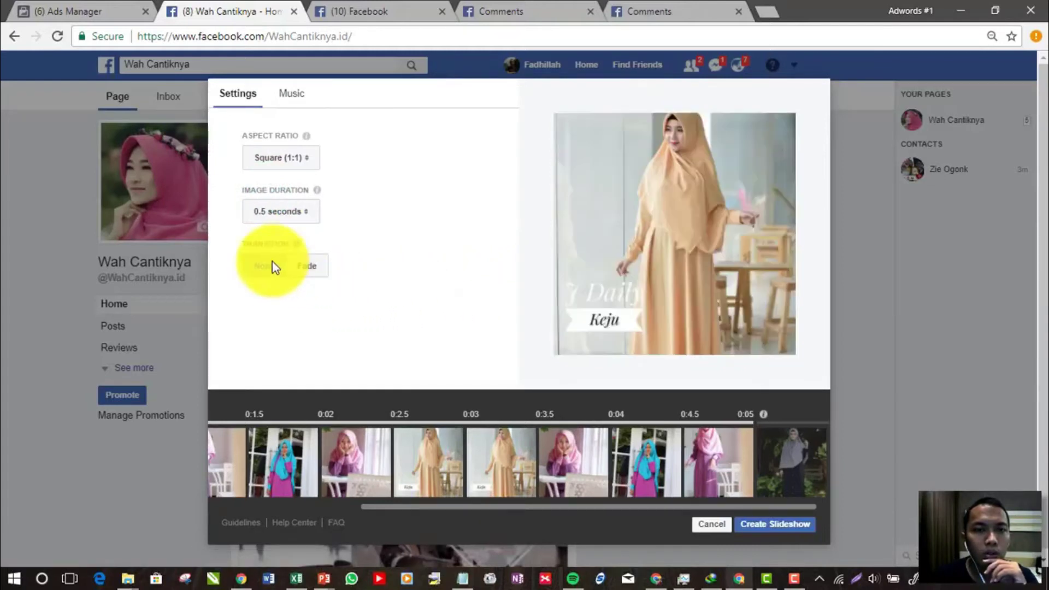
# - Preview the slideshow with the Fade transition and set the transition back to None
pyautogui.click(306, 264)
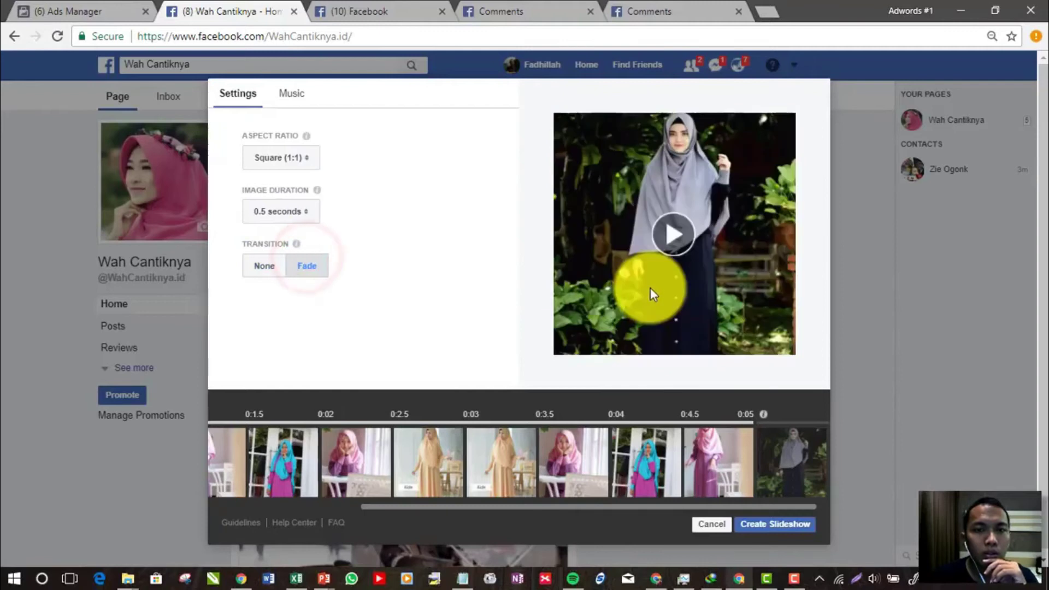
pyautogui.click(663, 235)
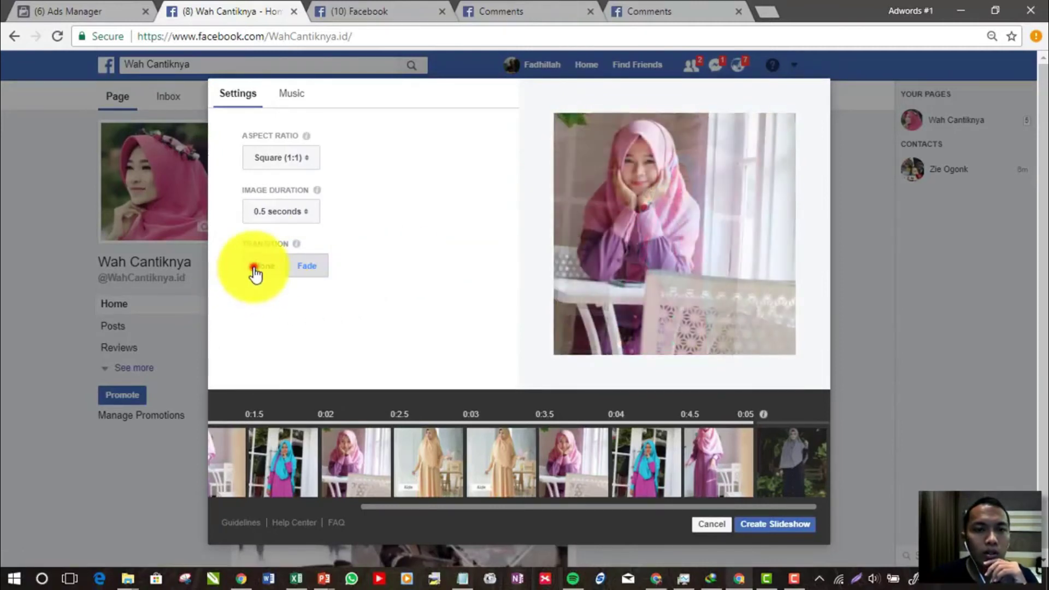
pyautogui.click(256, 266)
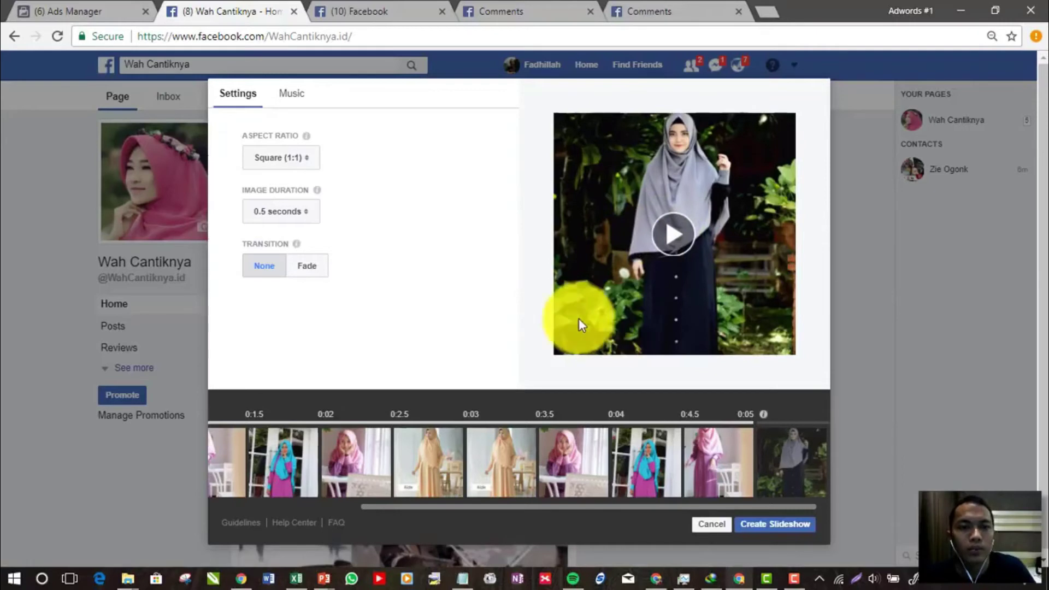
# - Set the slideshow's image duration to 1 second and preview it with the Action music track
pyautogui.click(285, 213)
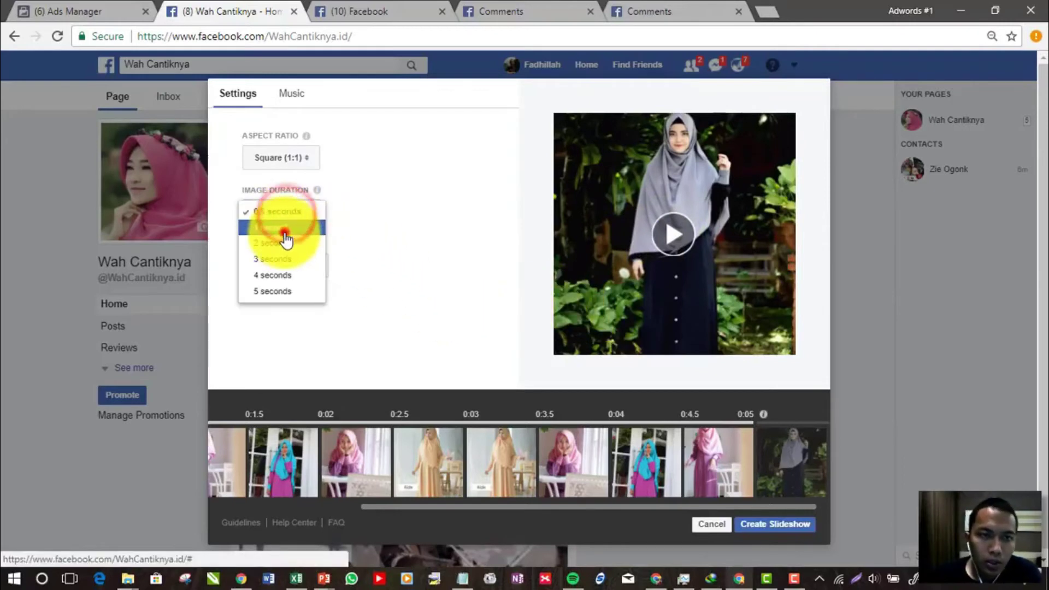
pyautogui.click(285, 229)
pyautogui.click(302, 101)
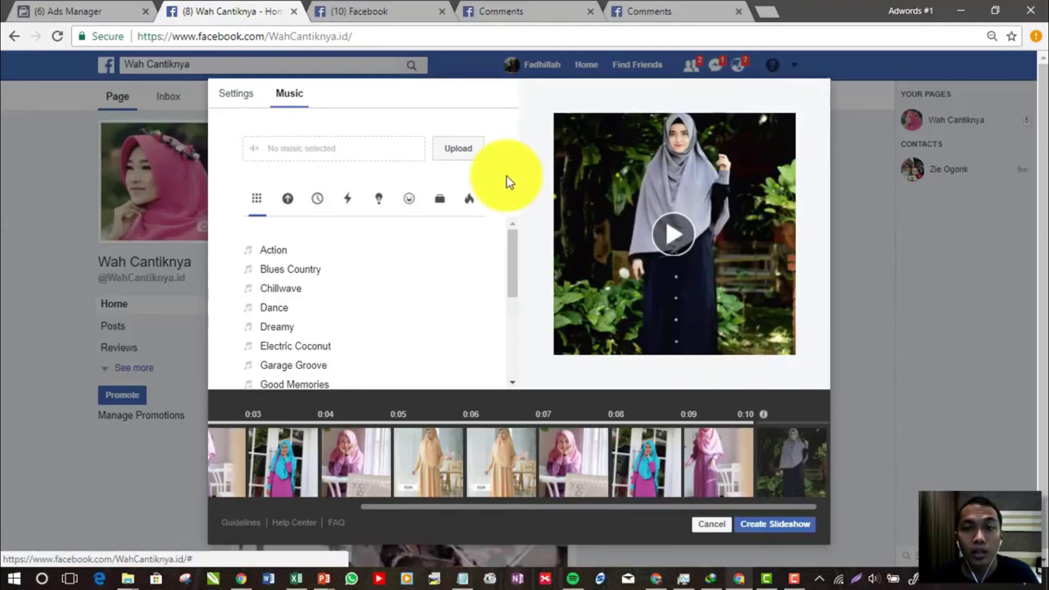
pyautogui.moveTo(508, 241); pyautogui.dragTo(536, 224)
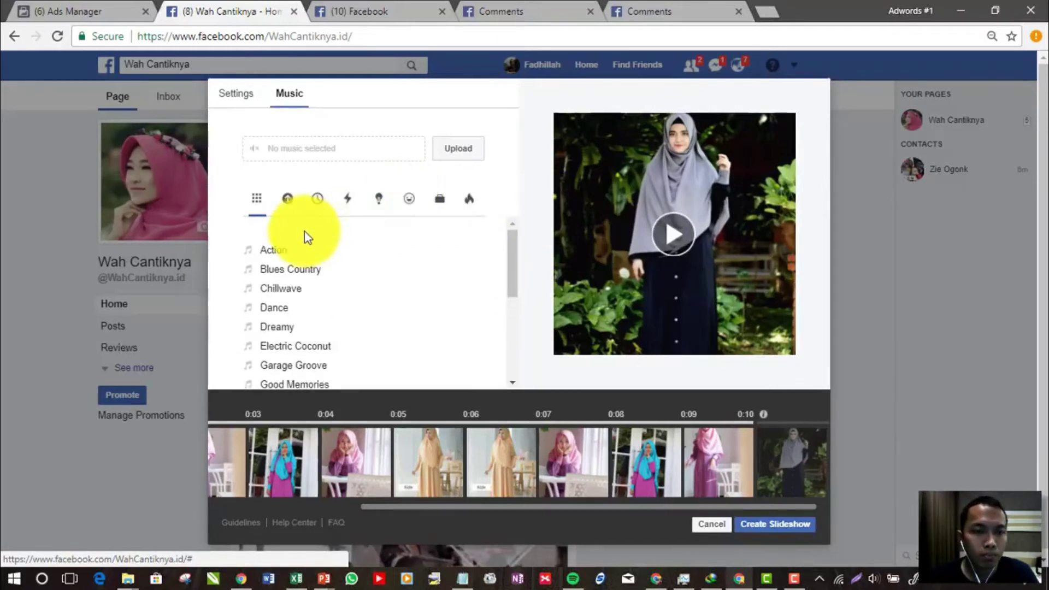
pyautogui.click(247, 252)
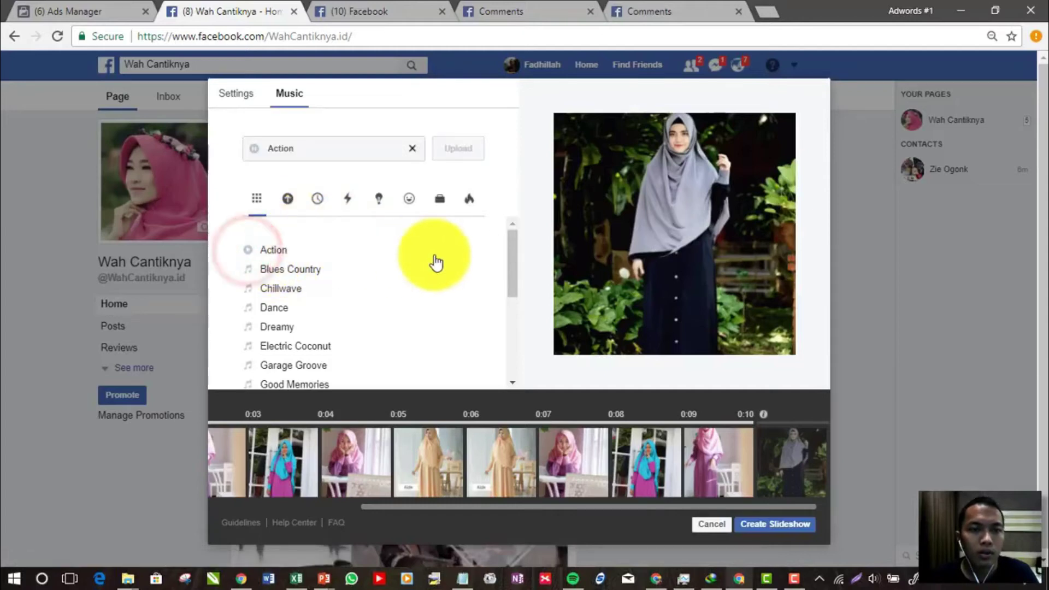
pyautogui.click(250, 254)
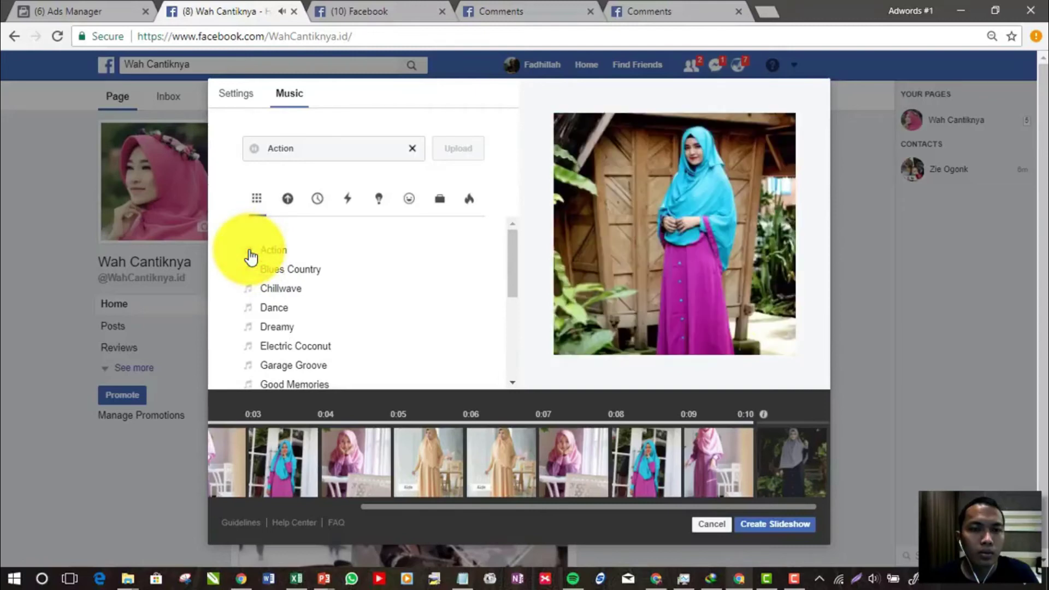
# - Browse several music categories, including Inspirational, and clear the Action track from the slideshow
pyautogui.click(347, 200)
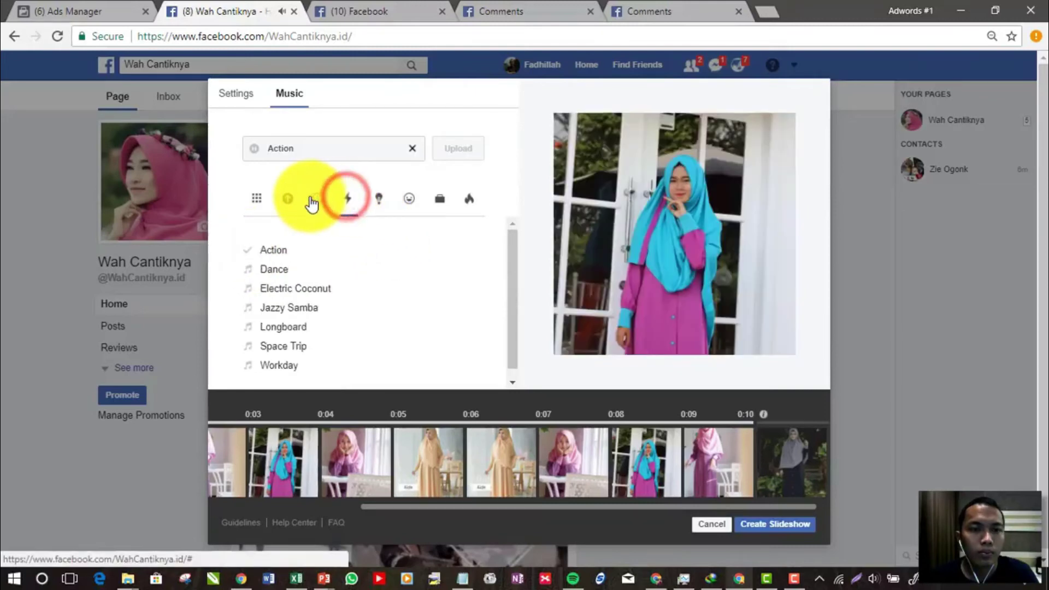
pyautogui.click(320, 199)
pyautogui.click(379, 199)
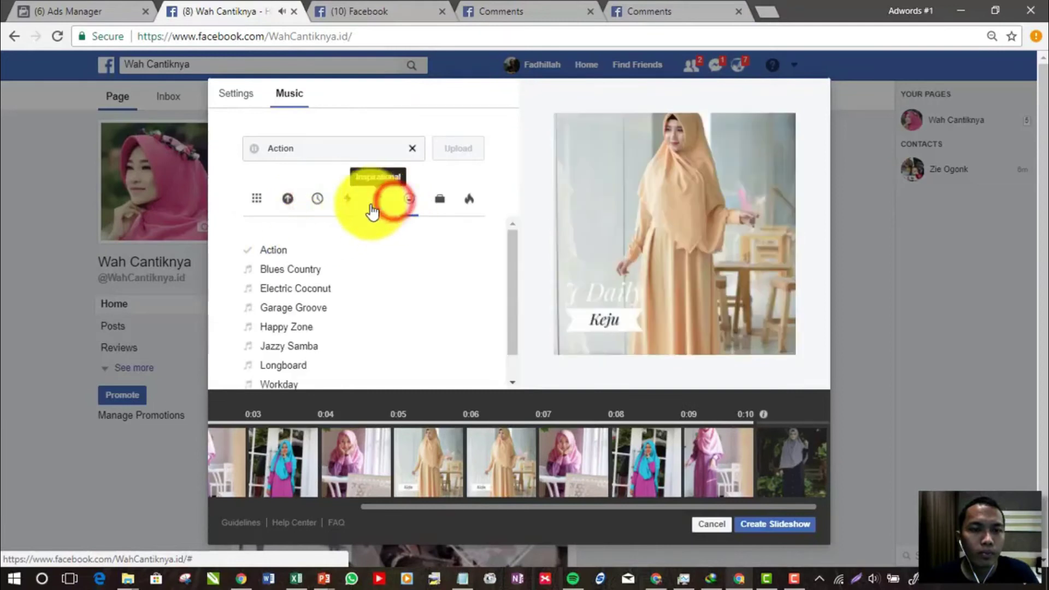
pyautogui.click(409, 198)
pyautogui.click(255, 250)
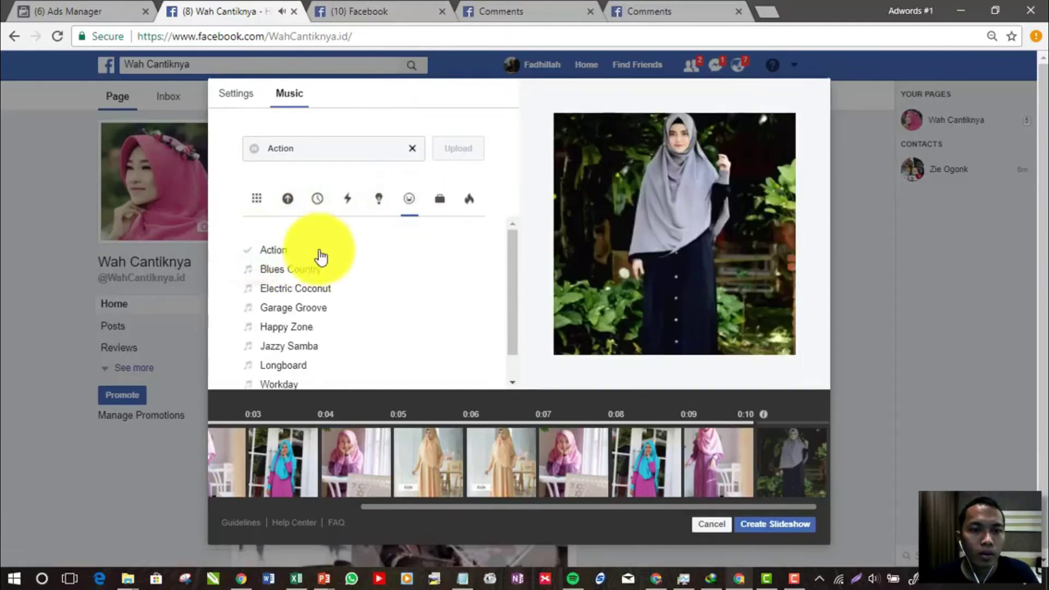
pyautogui.click(409, 148)
# - Preview the Chillwave and Timelapse tracks, choose Chillwave as the slideshow music, and create the slideshow
pyautogui.click(464, 198)
pyautogui.click(250, 250)
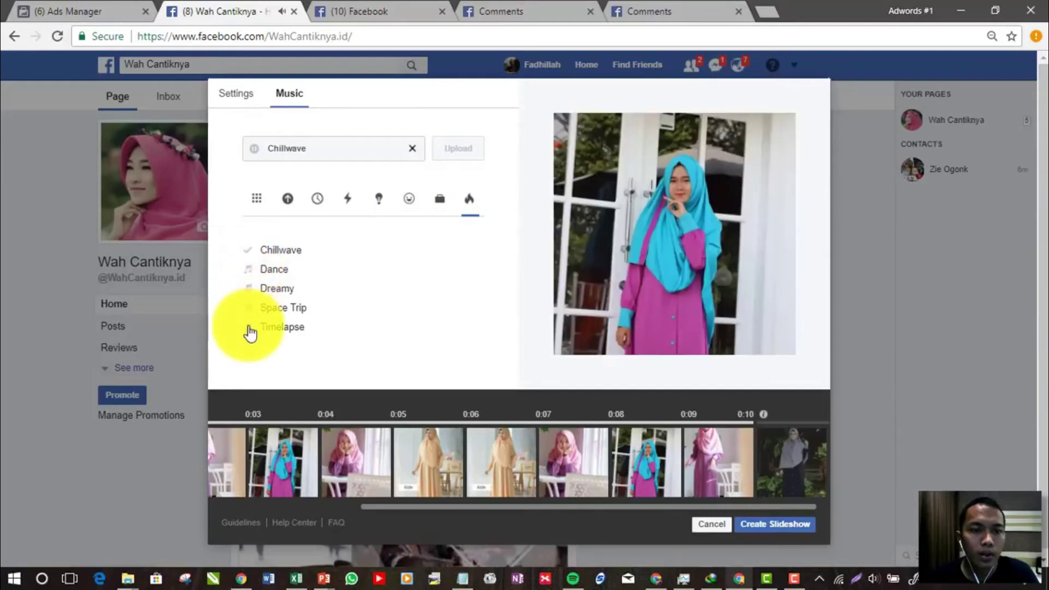
pyautogui.click(250, 328)
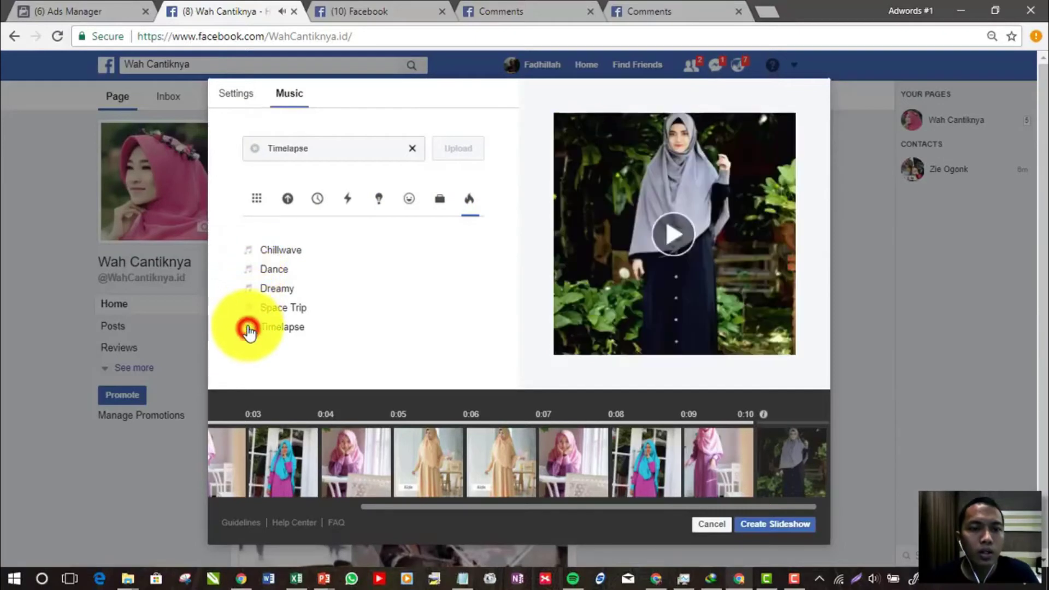
pyautogui.click(250, 251)
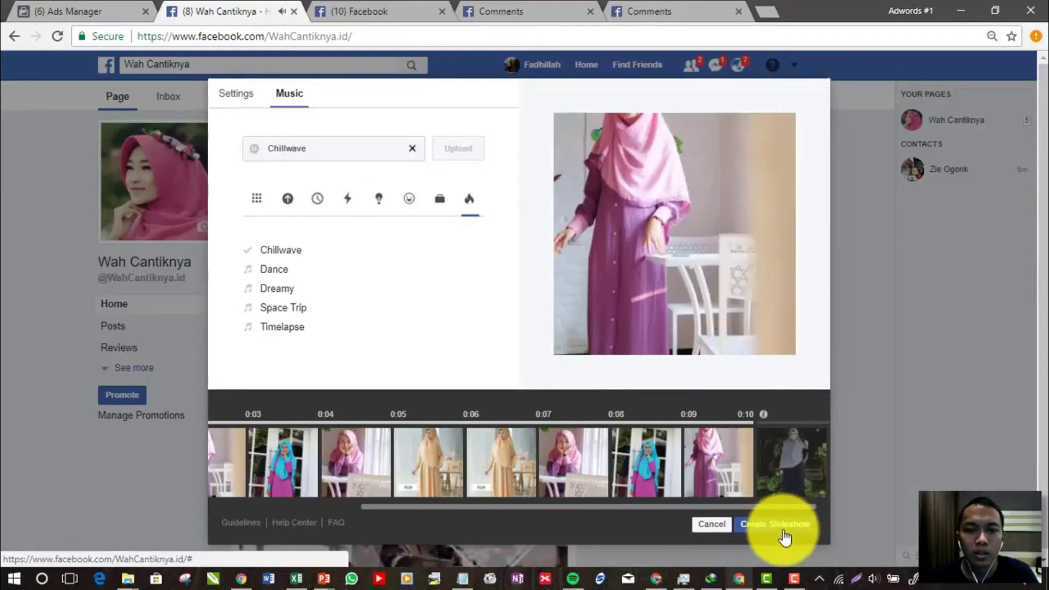
pyautogui.click(785, 536)
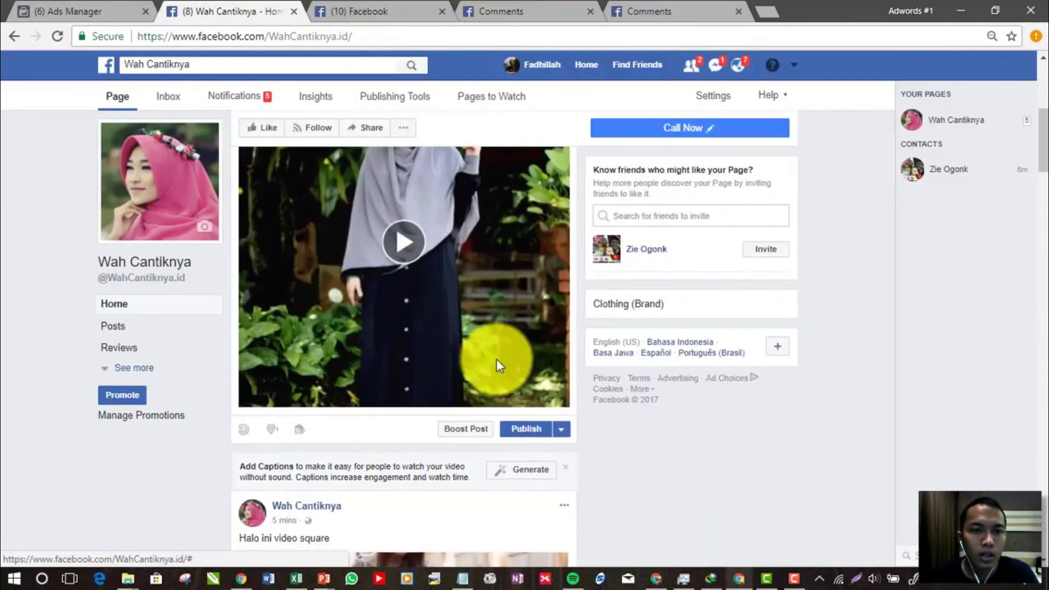
# - Write the caption "ini contoh video pake slideshow.." for the slideshow post and publish it
pyautogui.scroll(2, 405, 322)
pyautogui.click(336, 304)
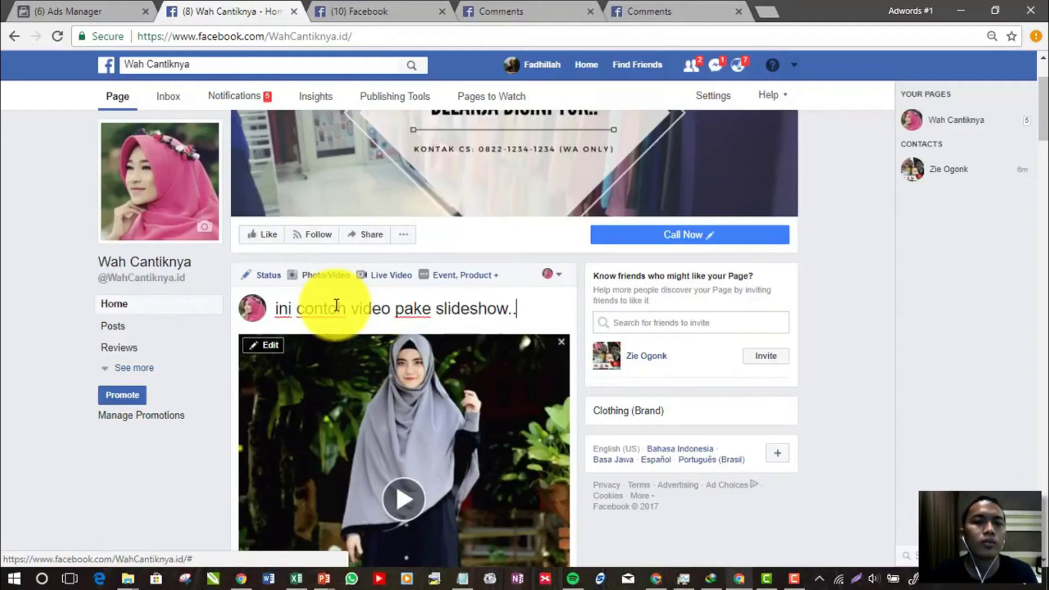
pyautogui.scroll(-2, 483, 320)
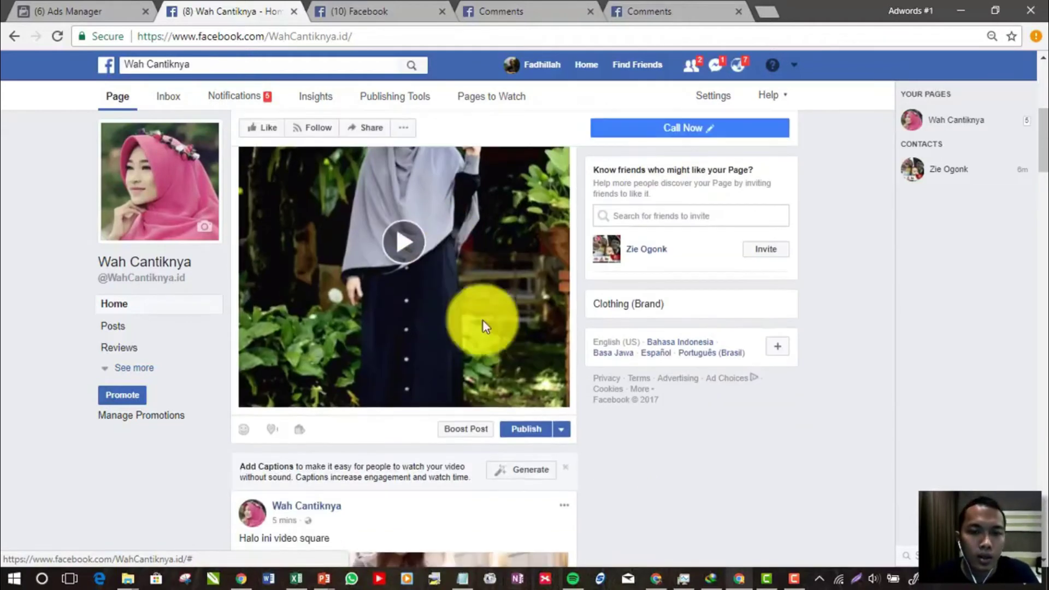
pyautogui.click(518, 428)
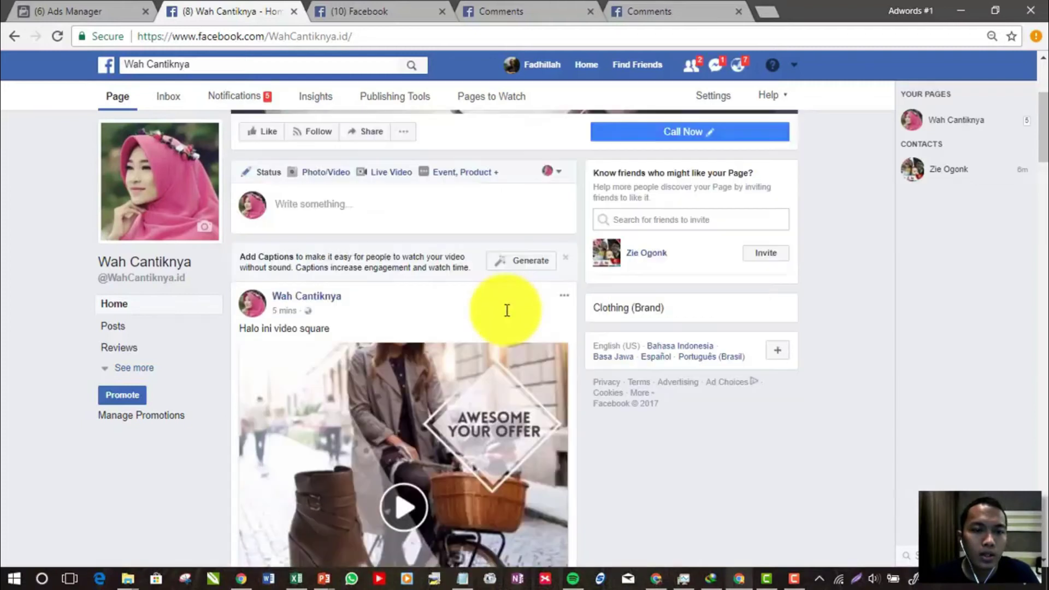
# - Check the page feed for the published slideshow post and reload the page
pyautogui.scroll(-5, 503, 305)
pyautogui.scroll(-5, 406, 350)
pyautogui.scroll(4, 415, 345)
pyautogui.scroll(2, 274, 203)
pyautogui.click(58, 36)
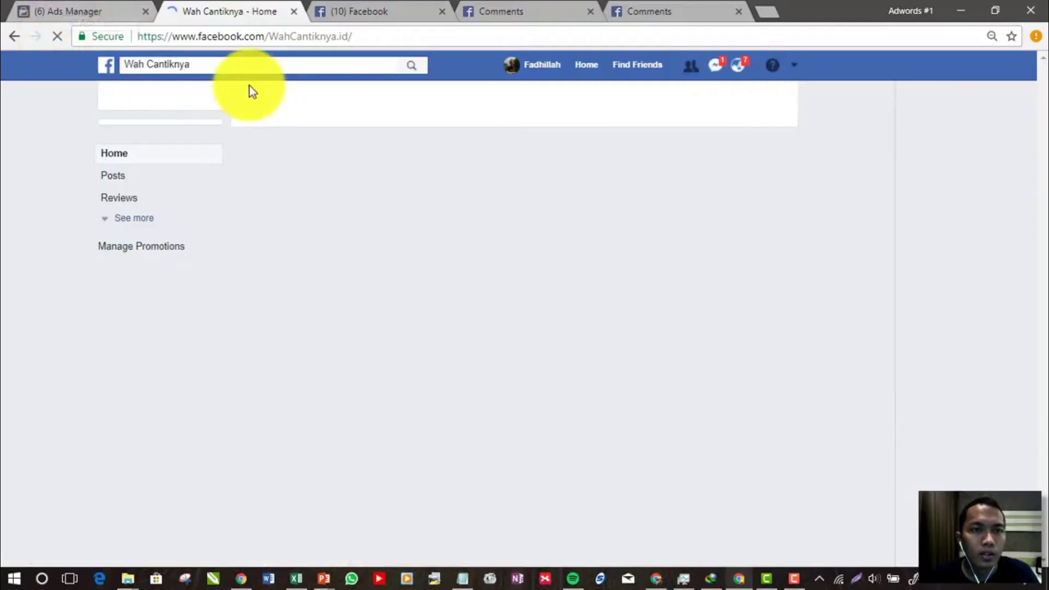
pyautogui.click(118, 11)
pyautogui.click(201, 8)
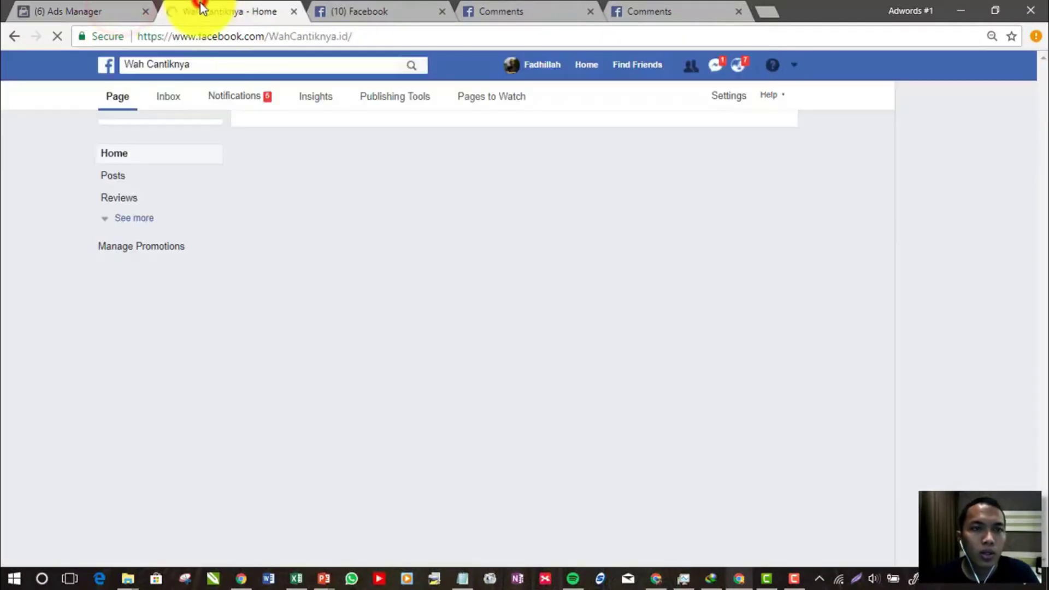
pyautogui.click(126, 3)
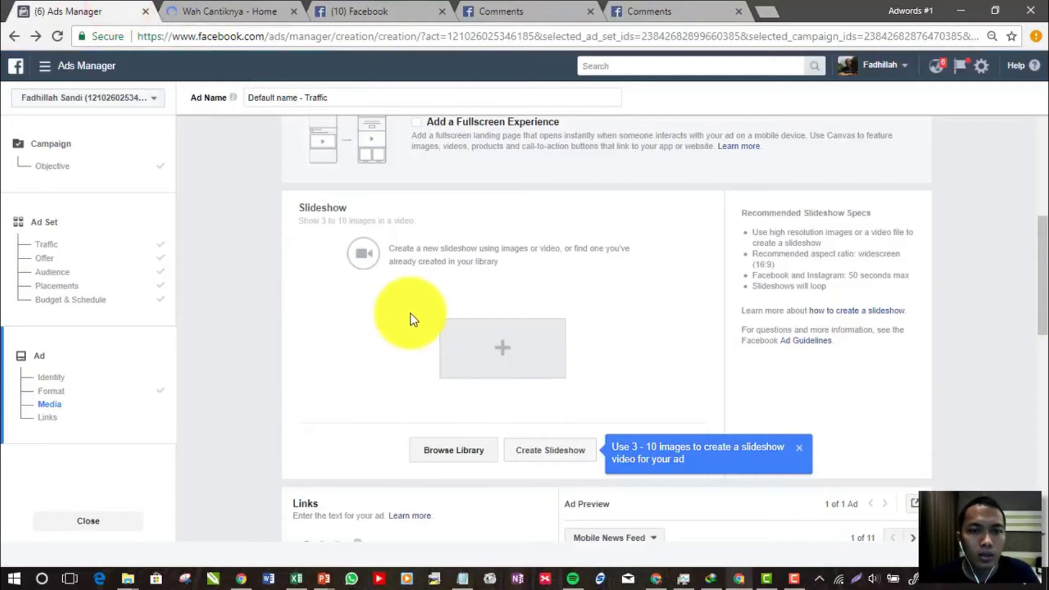
pyautogui.click(983, 274)
# - Look through the Wah Cantiknya page's home feed and its Posts section for the published slideshow
pyautogui.click(263, 7)
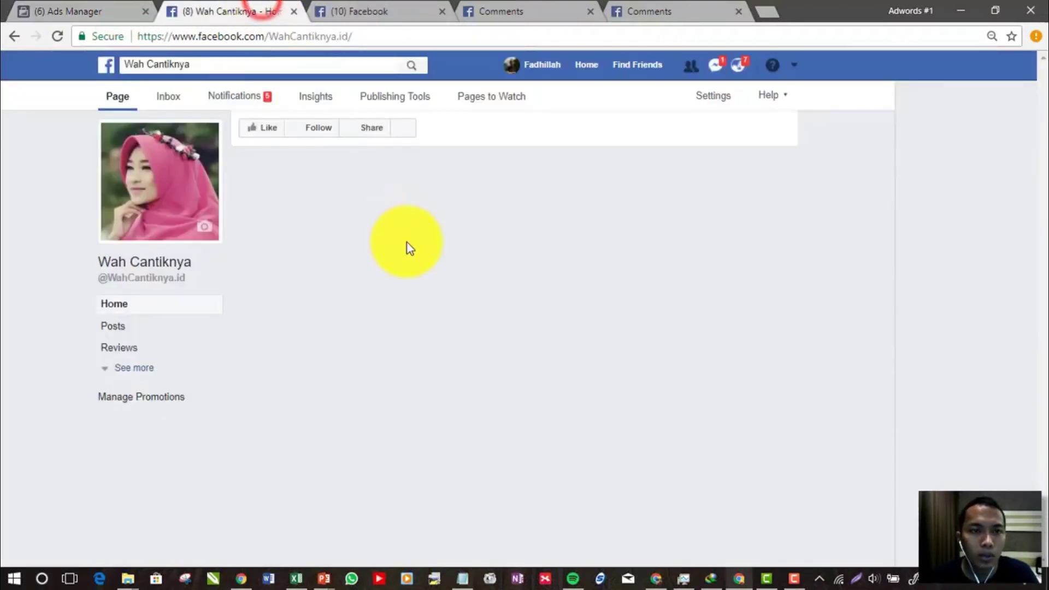
pyautogui.scroll(-5, 408, 264)
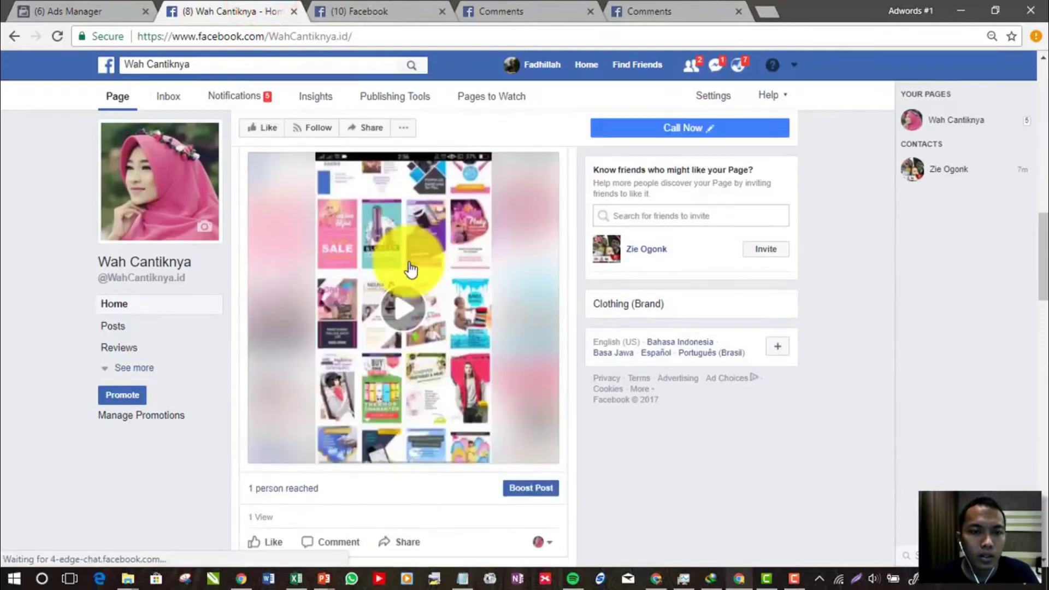
pyautogui.scroll(-10, 411, 275)
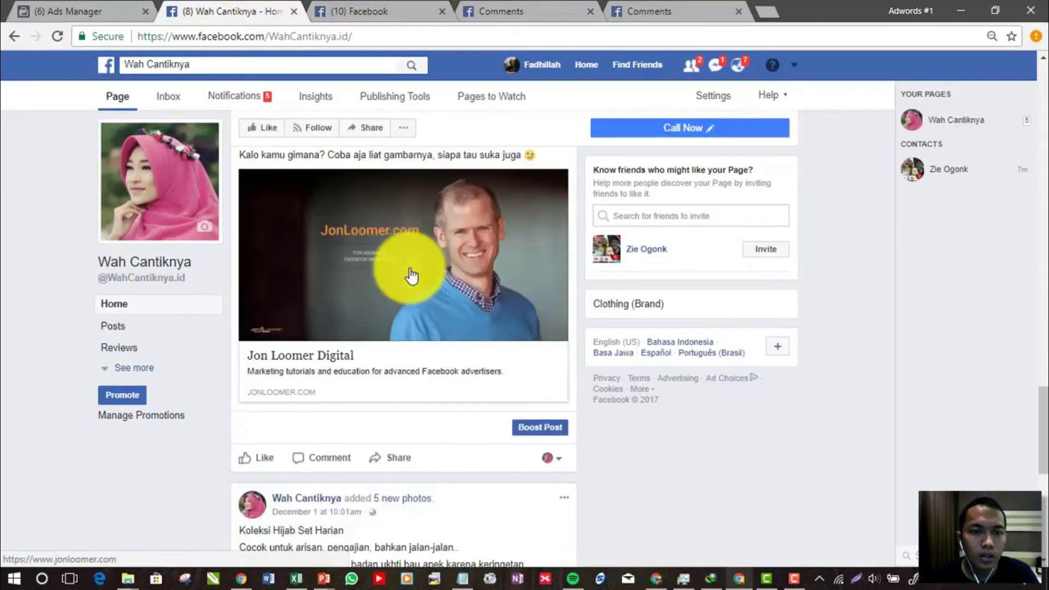
pyautogui.scroll(15, 410, 275)
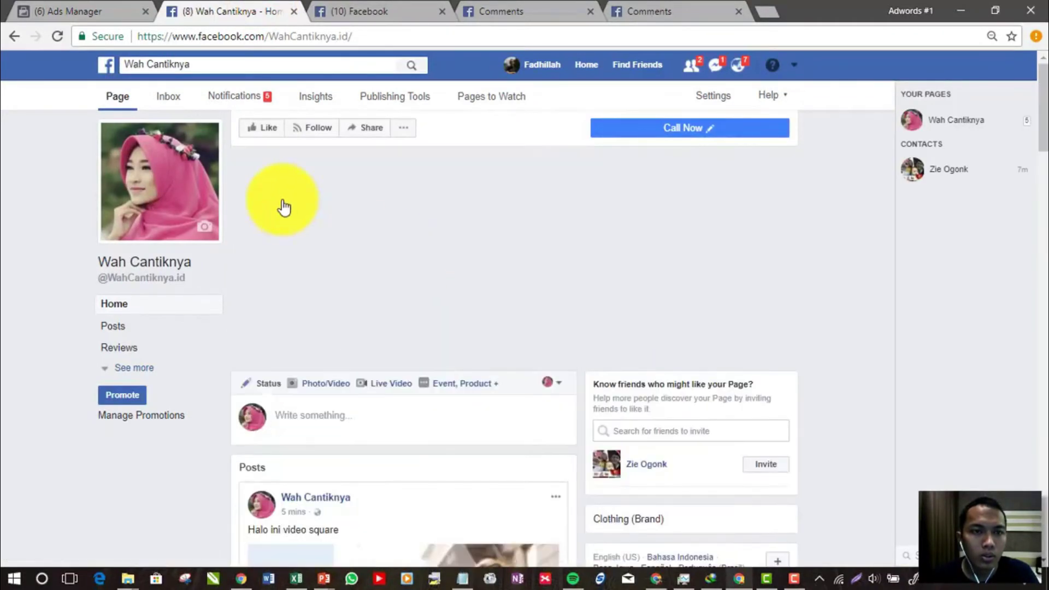
pyautogui.click(125, 326)
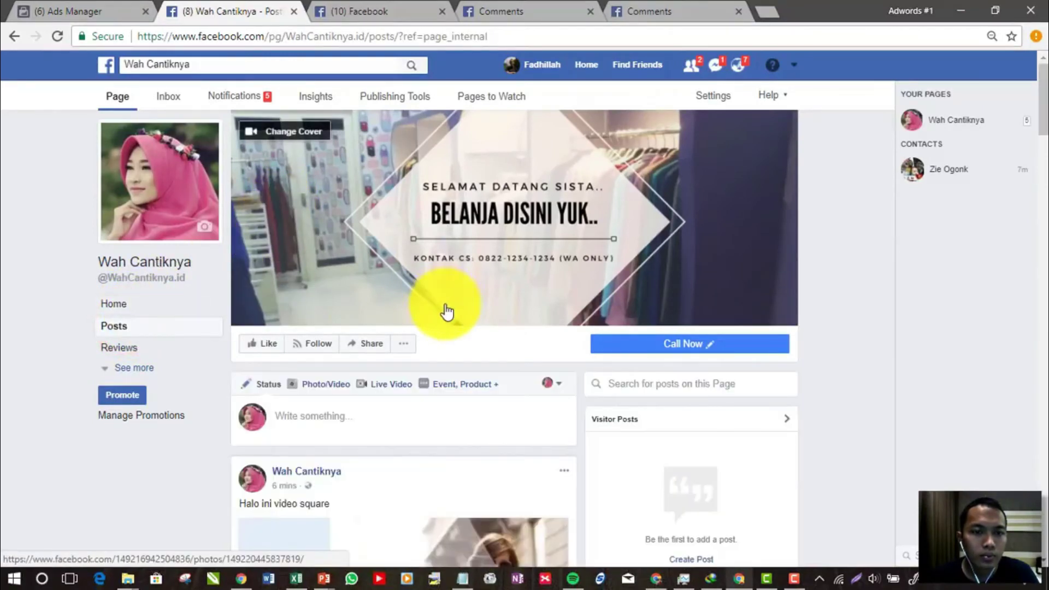
pyautogui.scroll(-20, 446, 310)
pyautogui.scroll(-5, 443, 307)
# - Switch to Ads Manager, start a new ad slideshow, and view the Upload Images and Stock Images sources for its photos
pyautogui.click(82, 9)
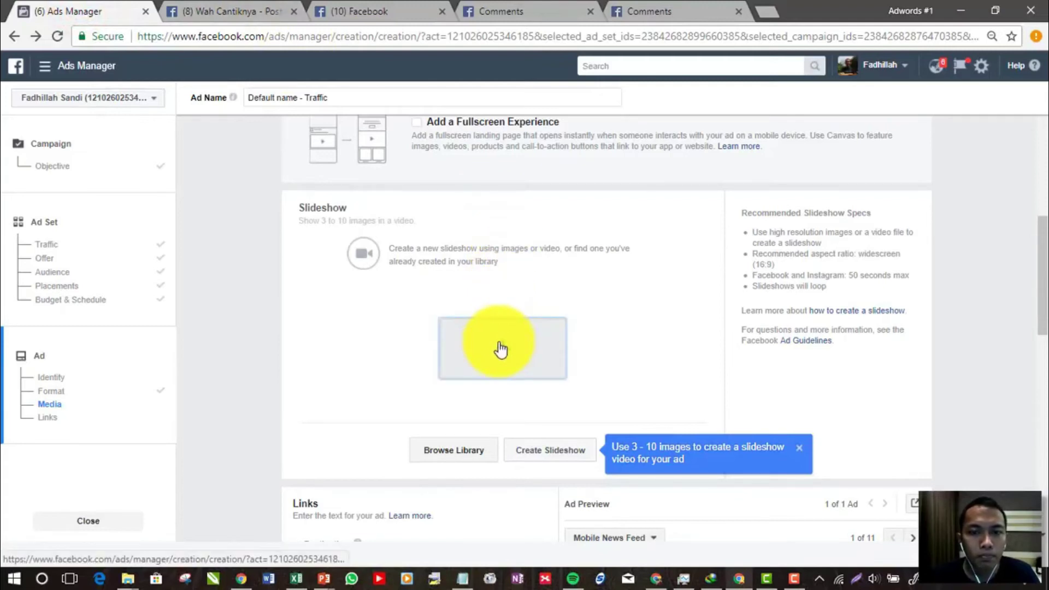
pyautogui.click(530, 355)
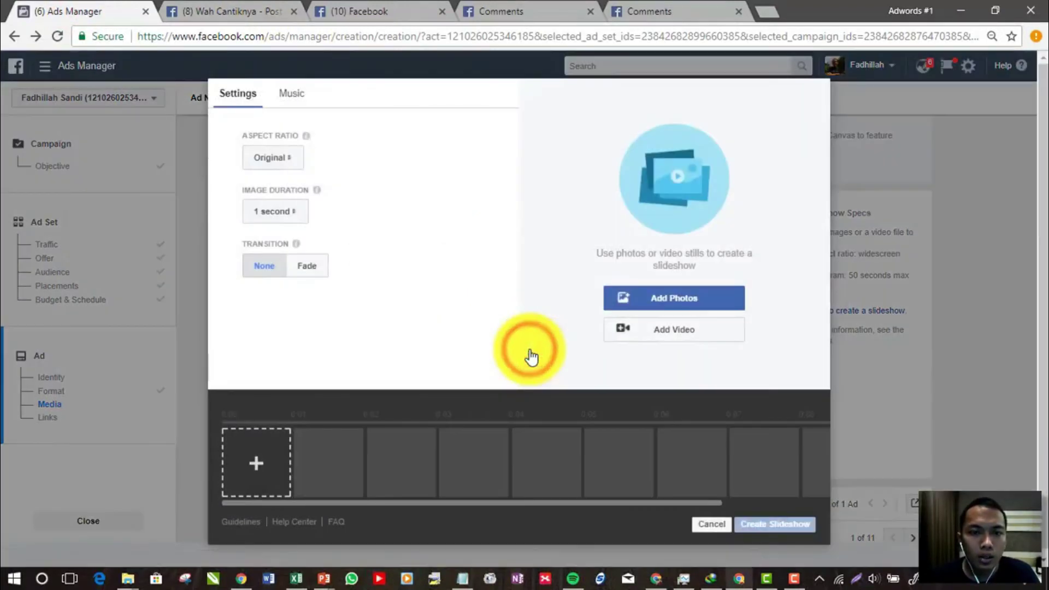
pyautogui.click(696, 298)
pyautogui.click(328, 106)
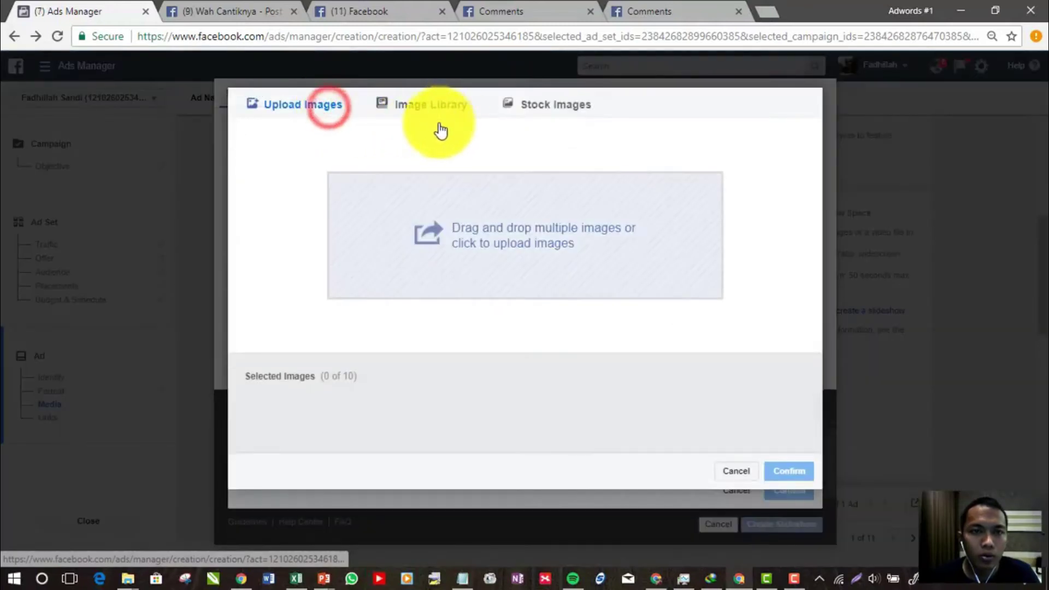
pyautogui.click(529, 105)
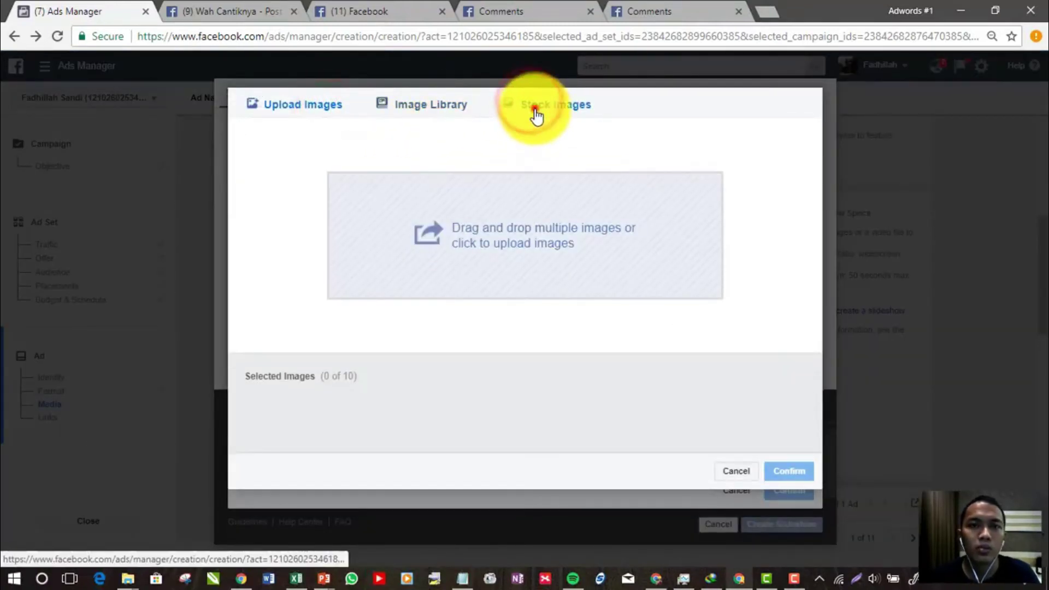
pyautogui.click(303, 130)
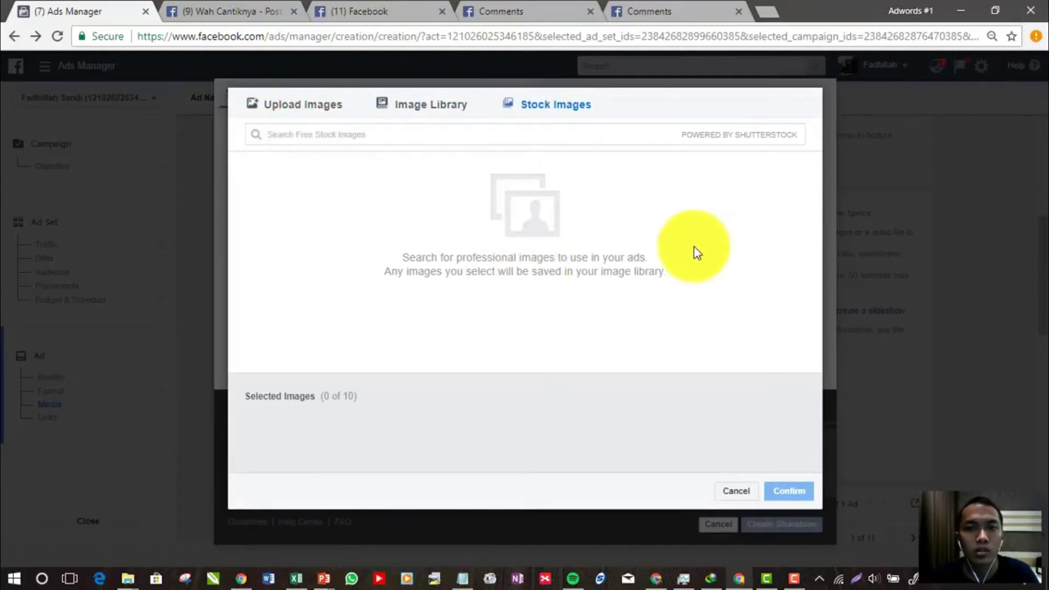
# - Add seven clothing photos from the image library's Page Images to the ad slideshow and create it
pyautogui.click(433, 103)
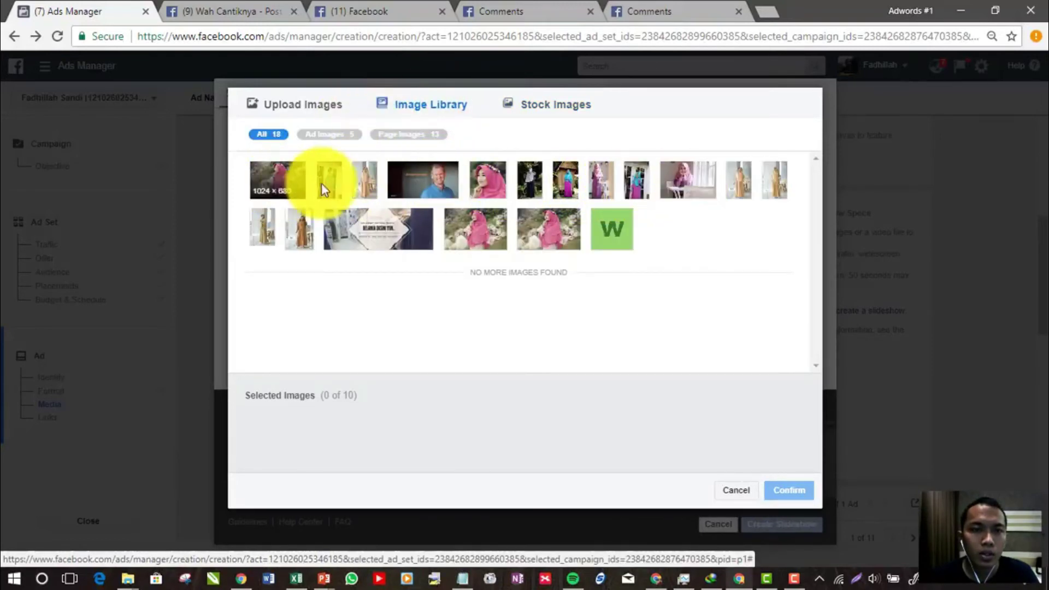
pyautogui.click(411, 135)
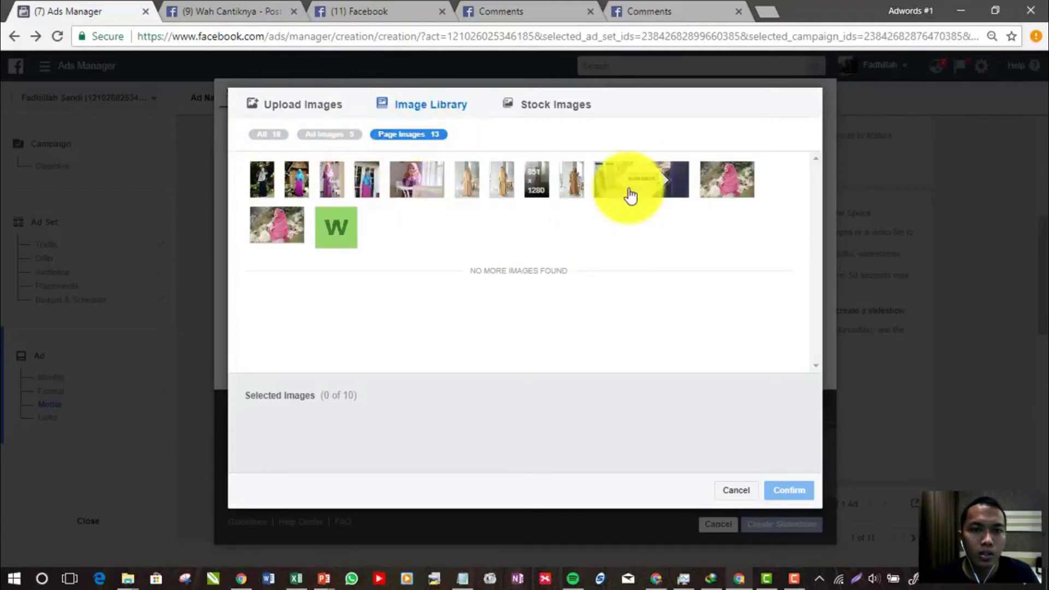
pyautogui.click(568, 175)
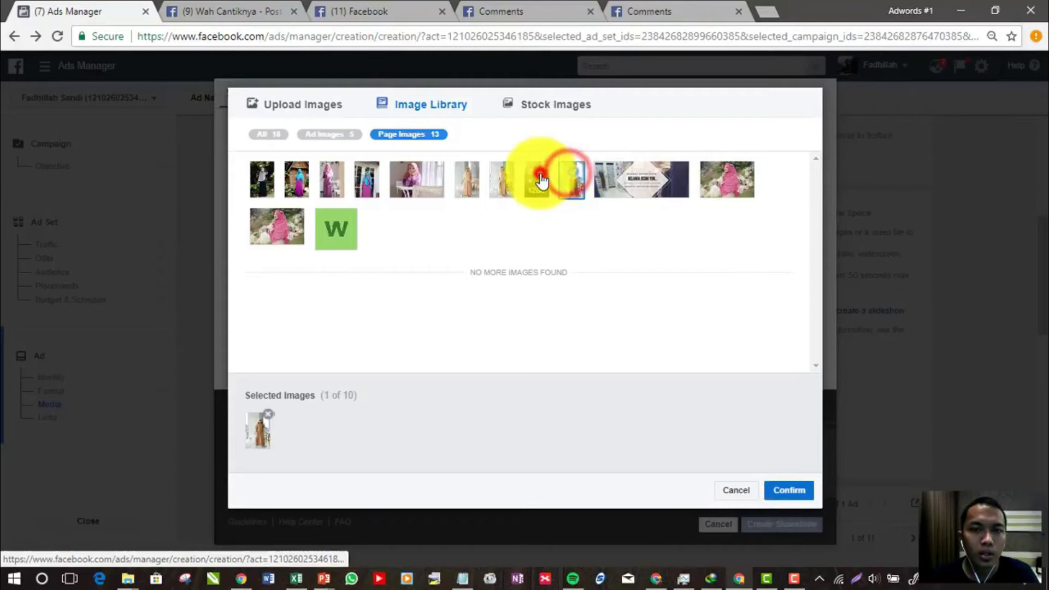
pyautogui.click(540, 175)
pyautogui.click(494, 173)
pyautogui.click(477, 174)
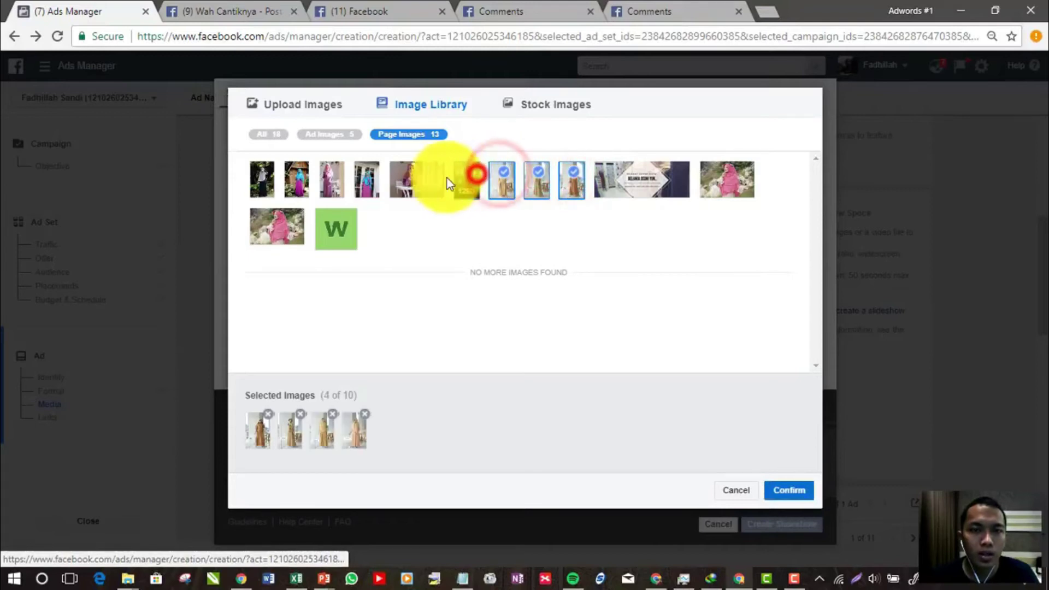
pyautogui.click(372, 175)
pyautogui.click(336, 175)
pyautogui.click(308, 174)
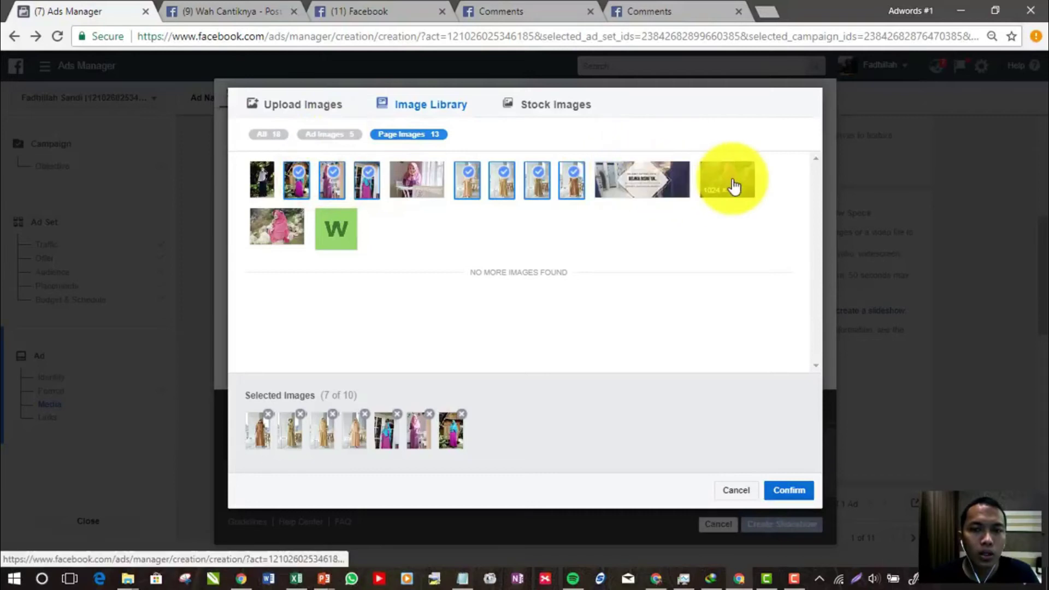
pyautogui.click(788, 488)
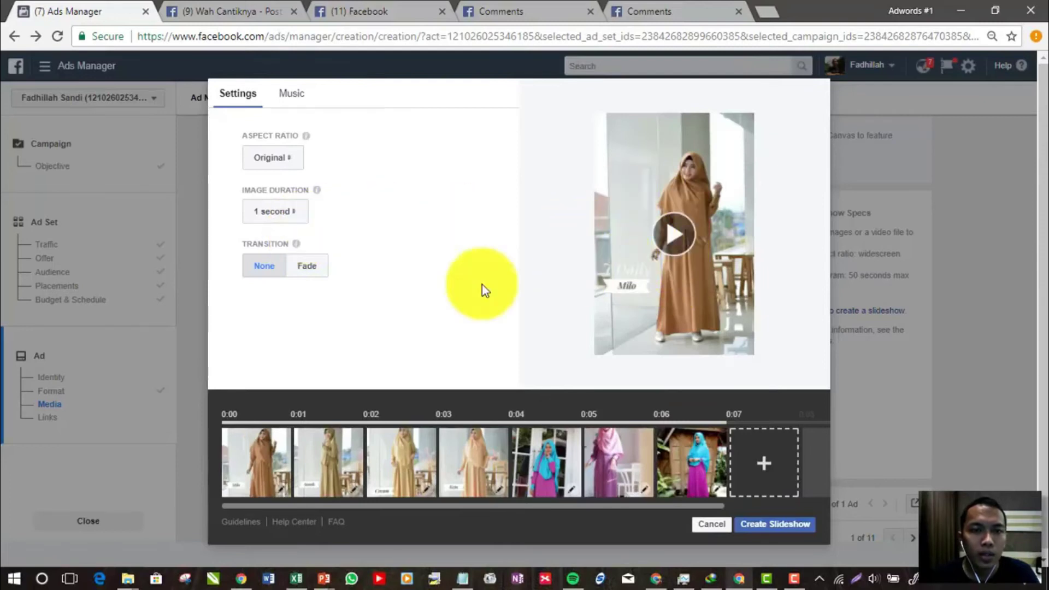
pyautogui.click(758, 522)
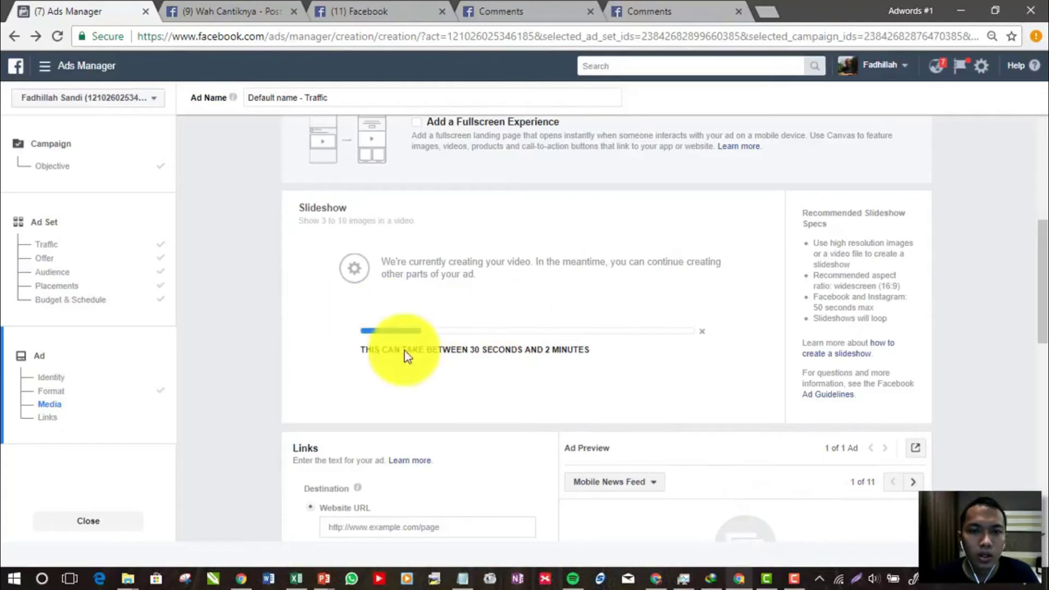
# - Reload the page's Posts section for the published slideshow and check the ad slideshow's creation progress in Ads Manager
pyautogui.click(175, 10)
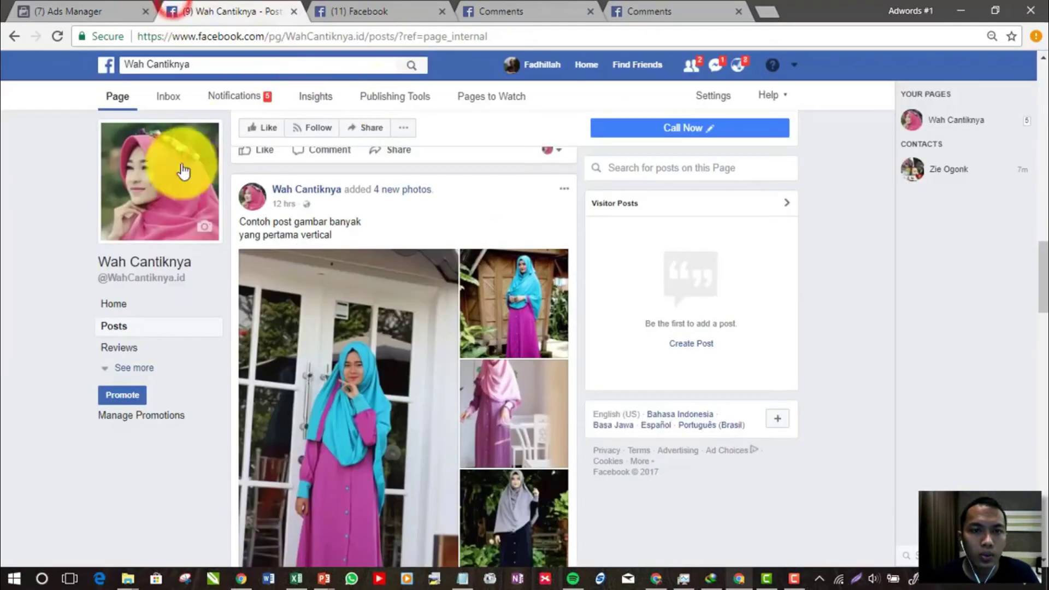
pyautogui.click(57, 36)
pyautogui.click(61, 9)
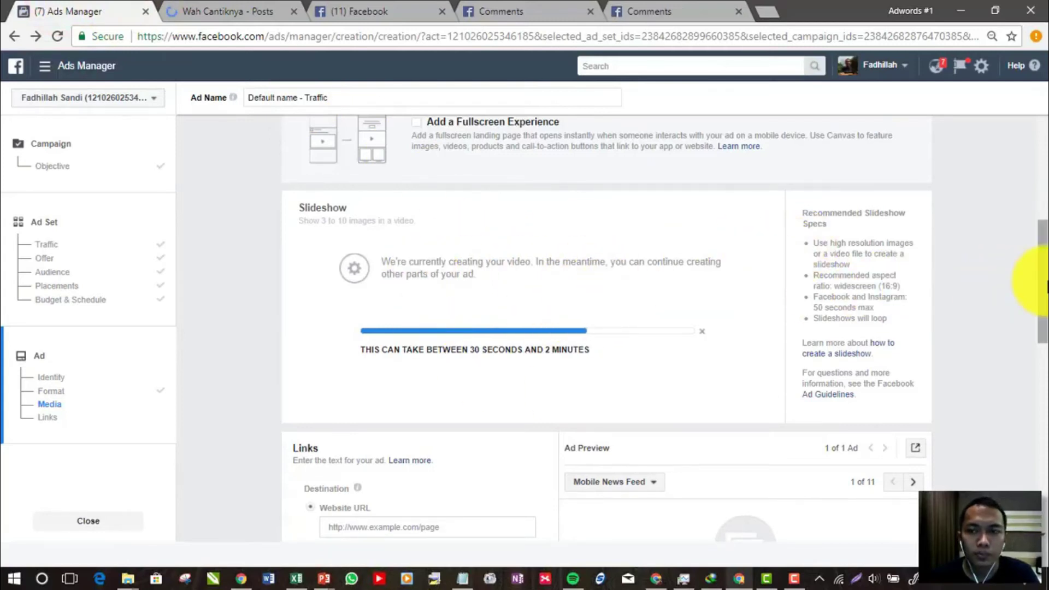
pyautogui.scroll(-2, 1033, 300)
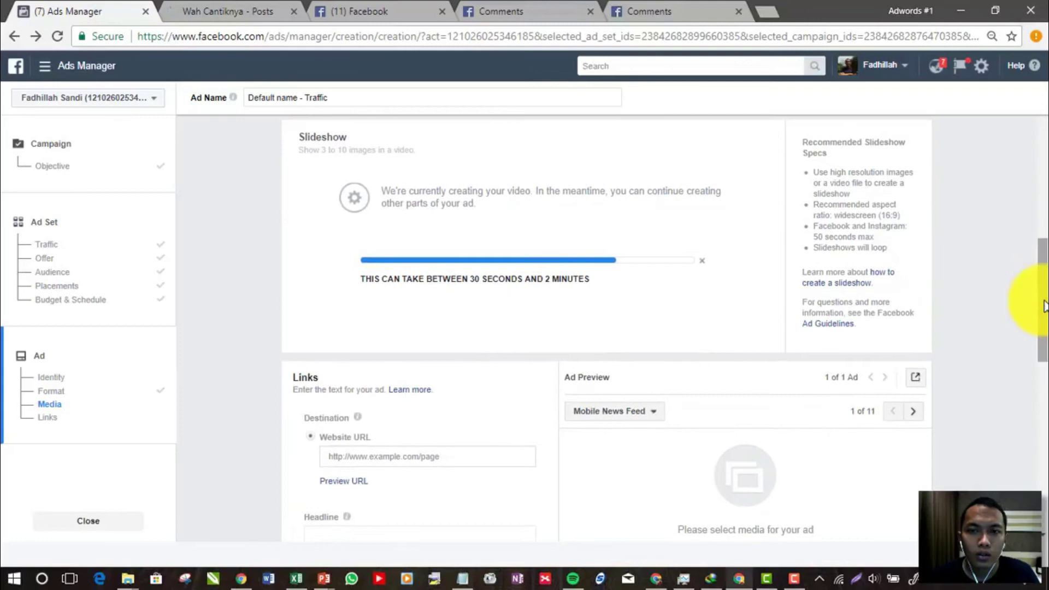
pyautogui.moveTo(1043, 306); pyautogui.dragTo(1042, 288)
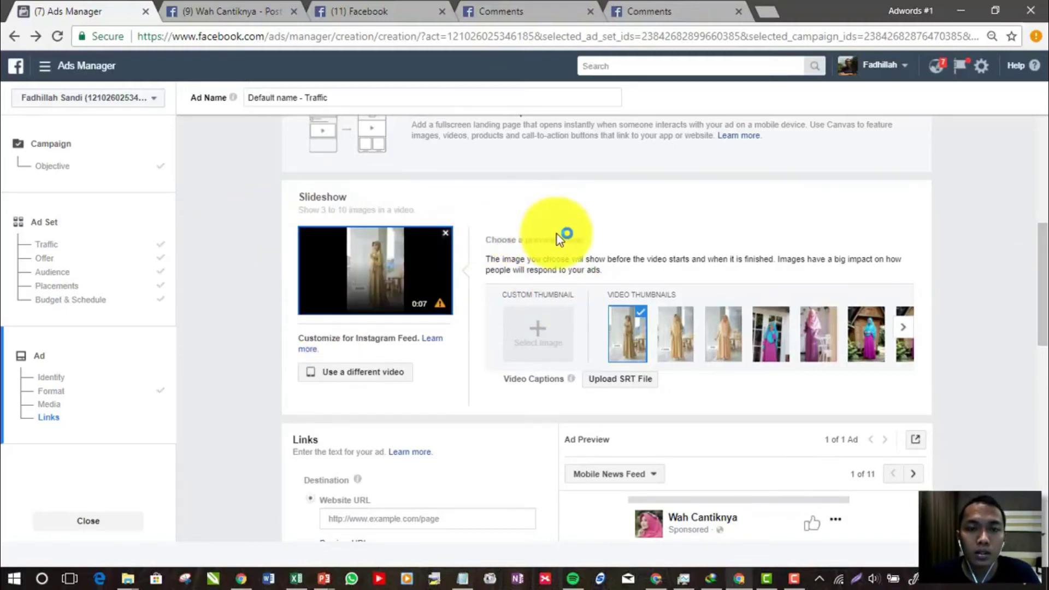
# - Examine the ad slideshow's preview image options, video thumbnails and Mobile News Feed preview
pyautogui.moveTo(588, 241); pyautogui.dragTo(506, 243)
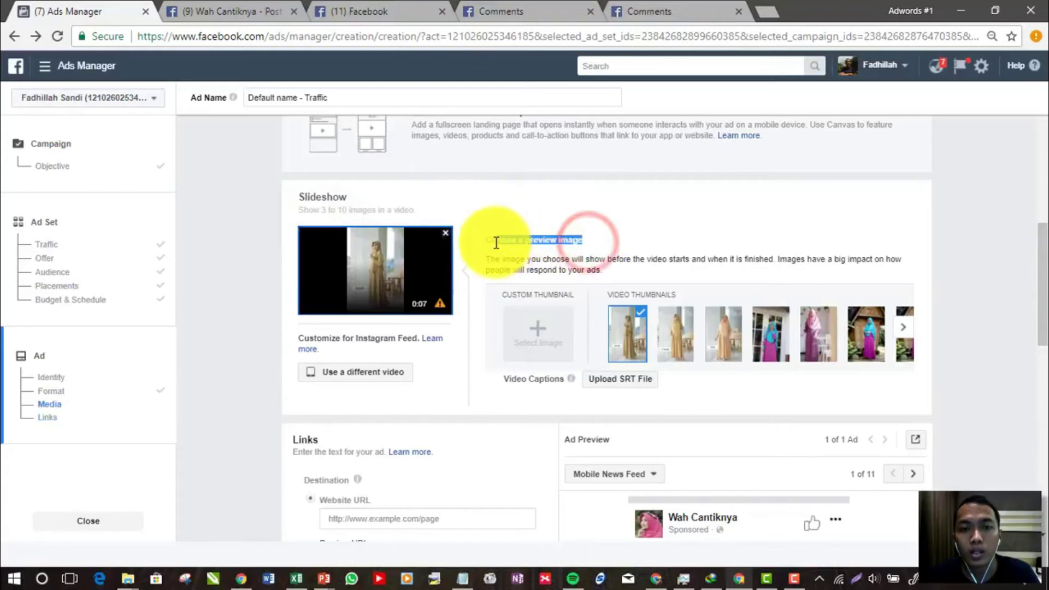
pyautogui.scroll(-10, 513, 227)
pyautogui.scroll(-1, 710, 306)
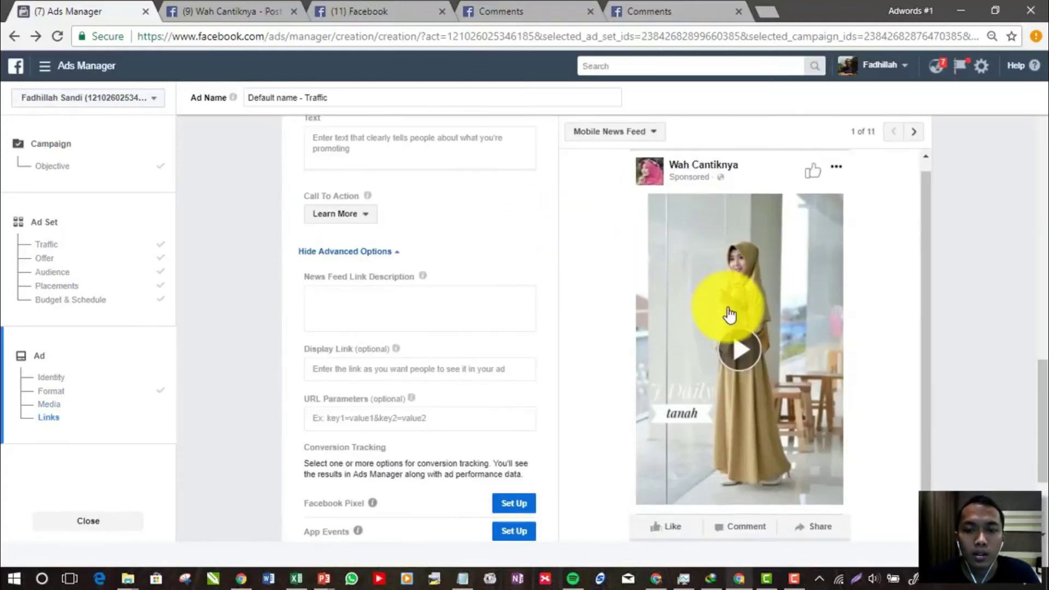
pyautogui.scroll(5, 534, 311)
pyautogui.scroll(-5, 510, 301)
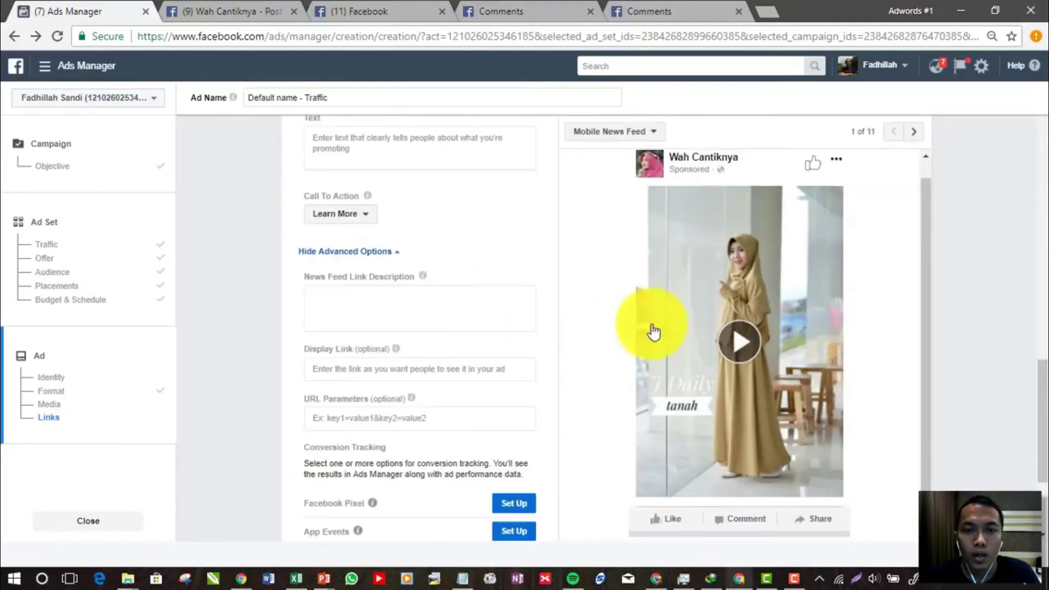
pyautogui.scroll(9, 405, 325)
pyautogui.moveTo(443, 306)
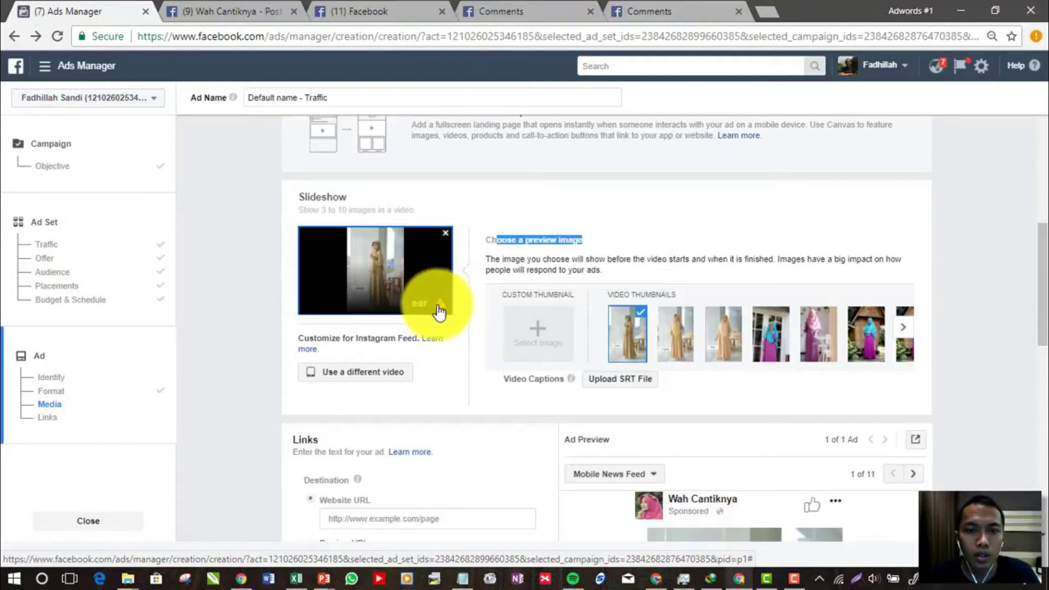
pyautogui.moveTo(519, 311); pyautogui.dragTo(529, 323)
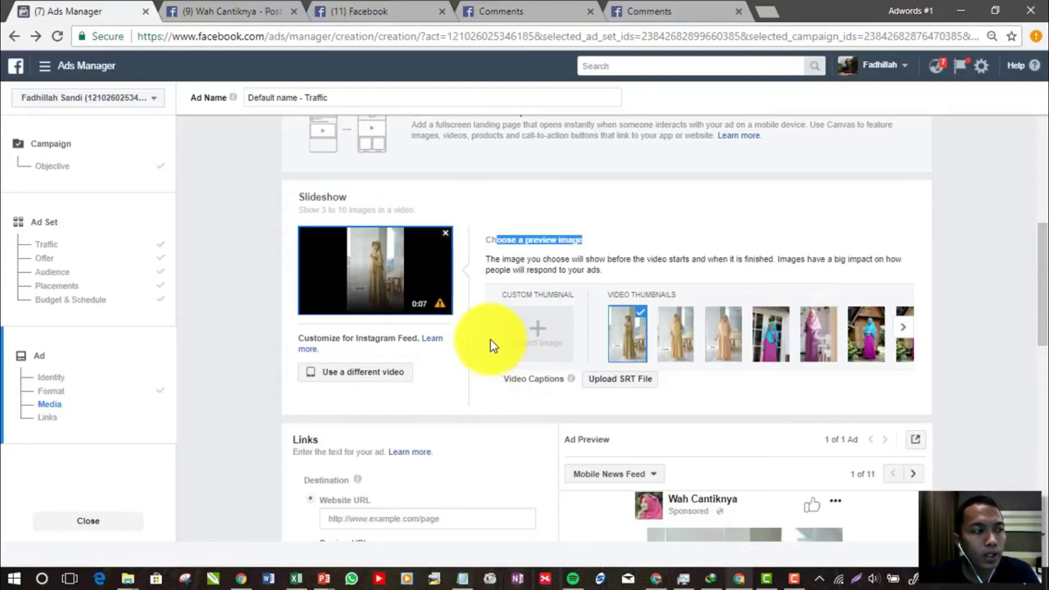
pyautogui.scroll(-5, 491, 340)
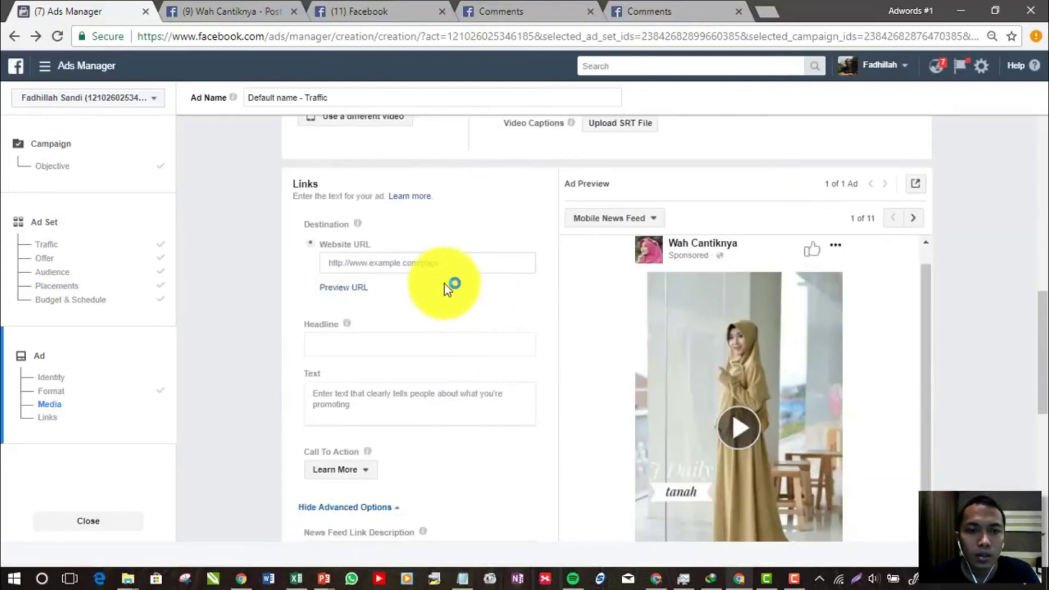
pyautogui.click(445, 264)
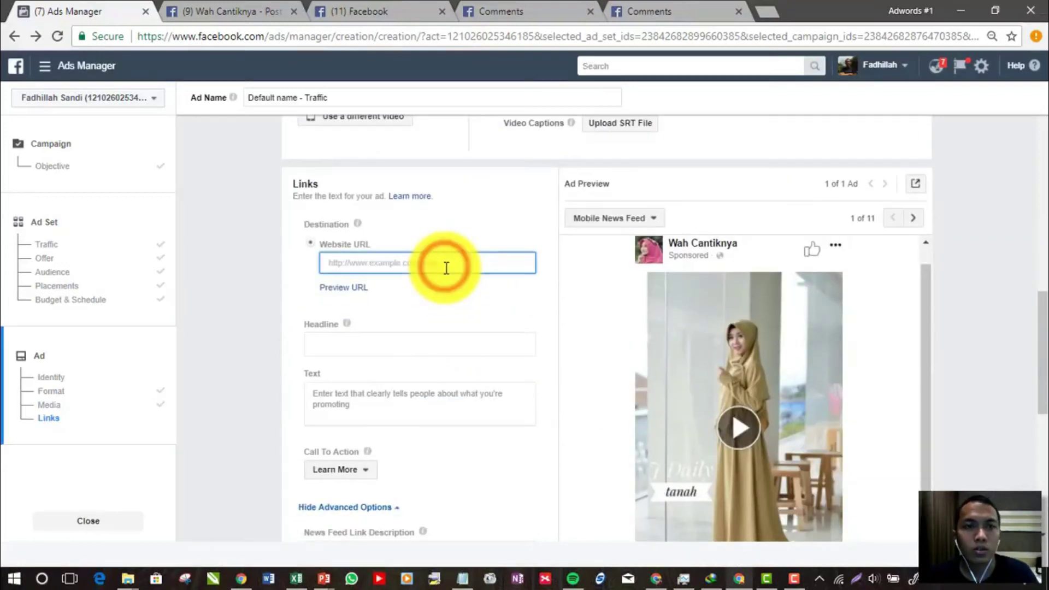
pyautogui.click(215, 10)
pyautogui.moveTo(369, 36); pyautogui.dragTo(134, 30)
pyautogui.hotkey('ctrl', 'c')
pyautogui.click(66, 11)
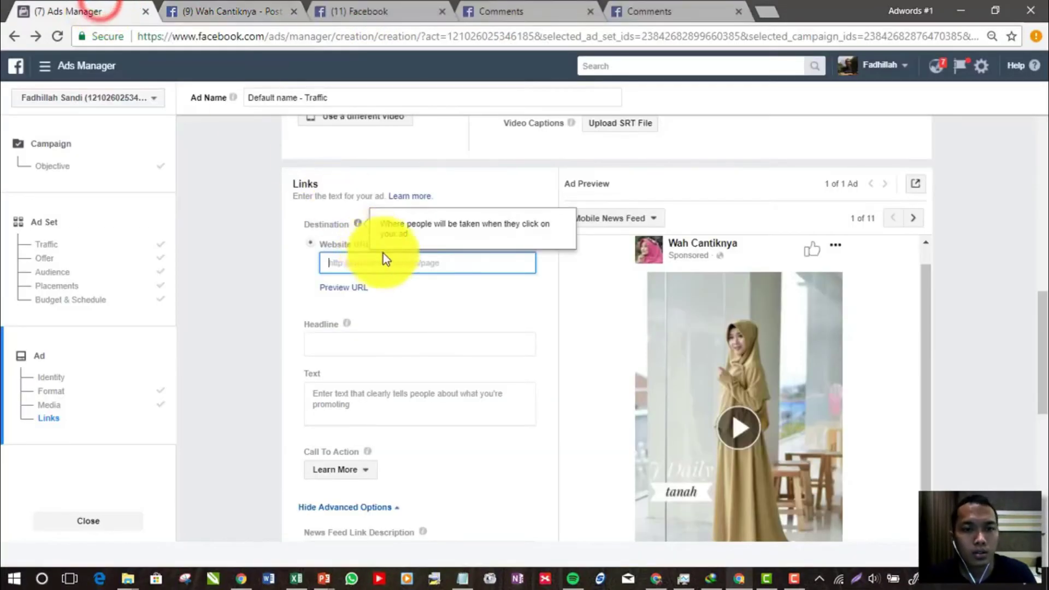
pyautogui.hotkey('ctrl', 'v')
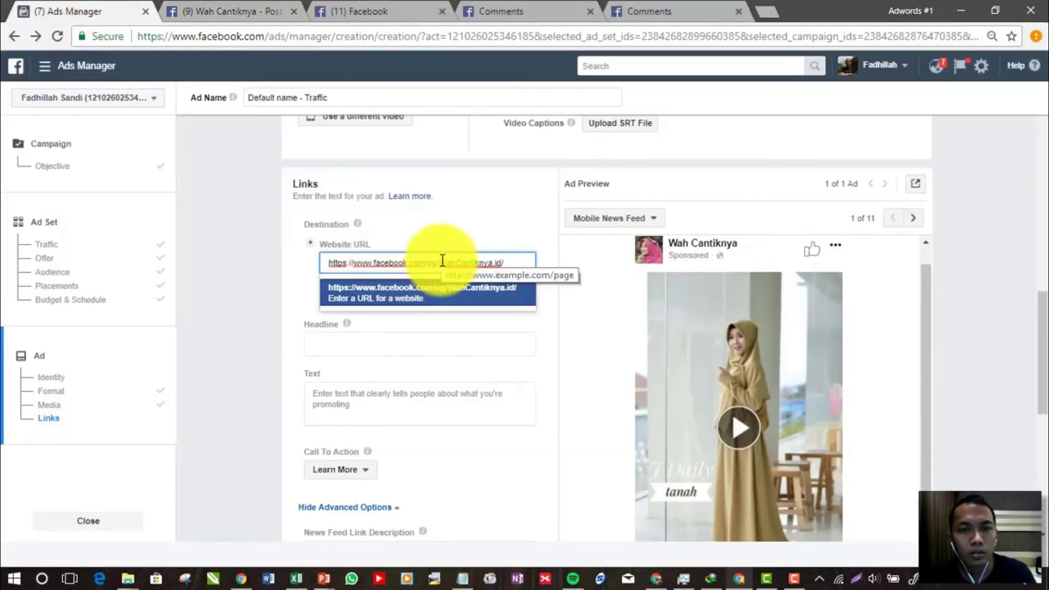
pyautogui.click(445, 325)
# - Replace the ad's website URL with google.com
pyautogui.moveTo(529, 260)
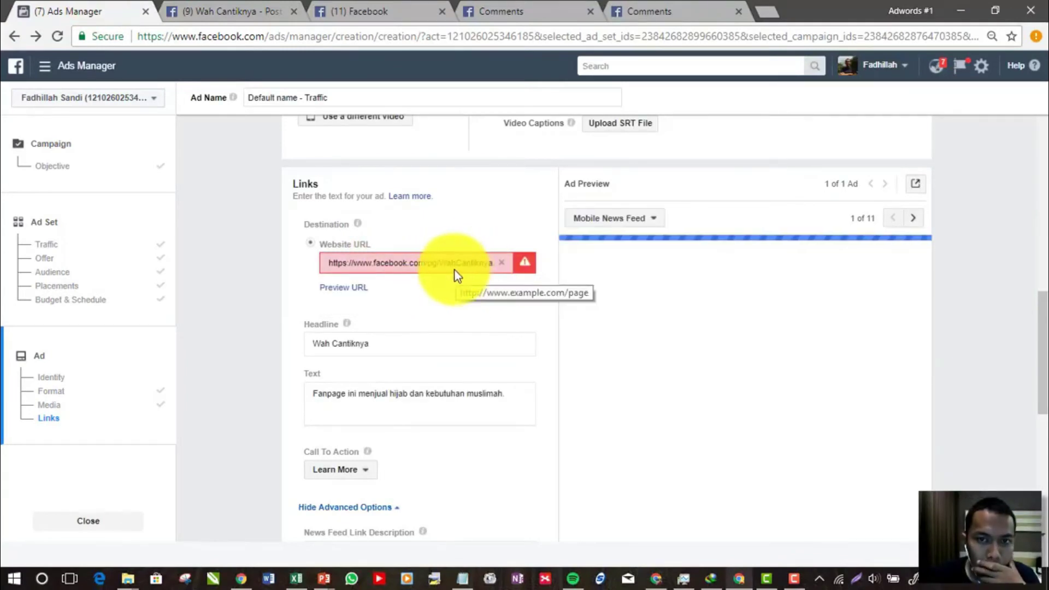
pyautogui.tripleClick(438, 264)
pyautogui.click(439, 265)
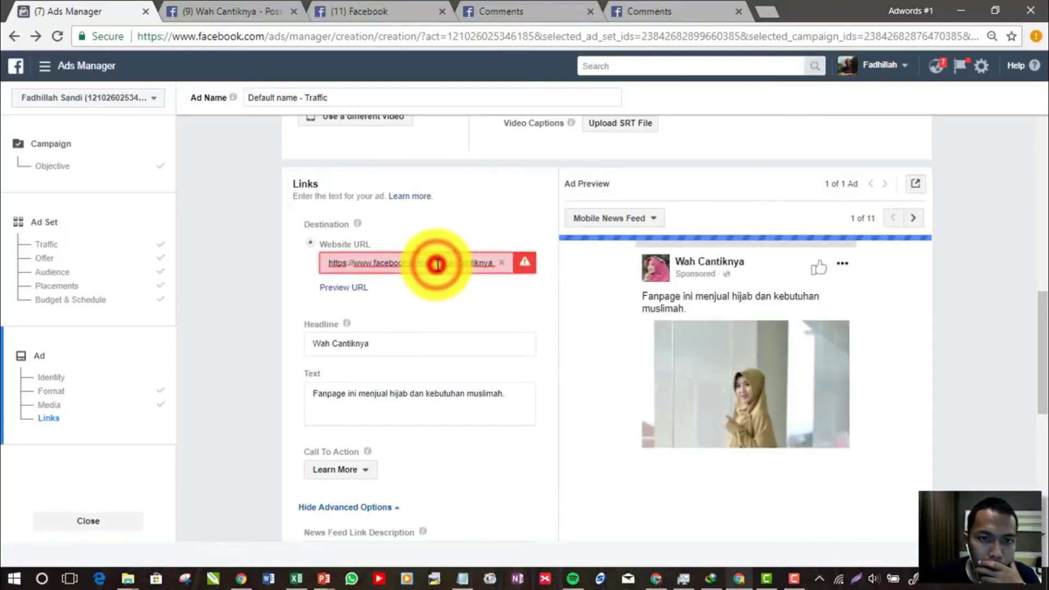
pyautogui.hotkey('ctrl', 'a')
pyautogui.press('BackSpace')
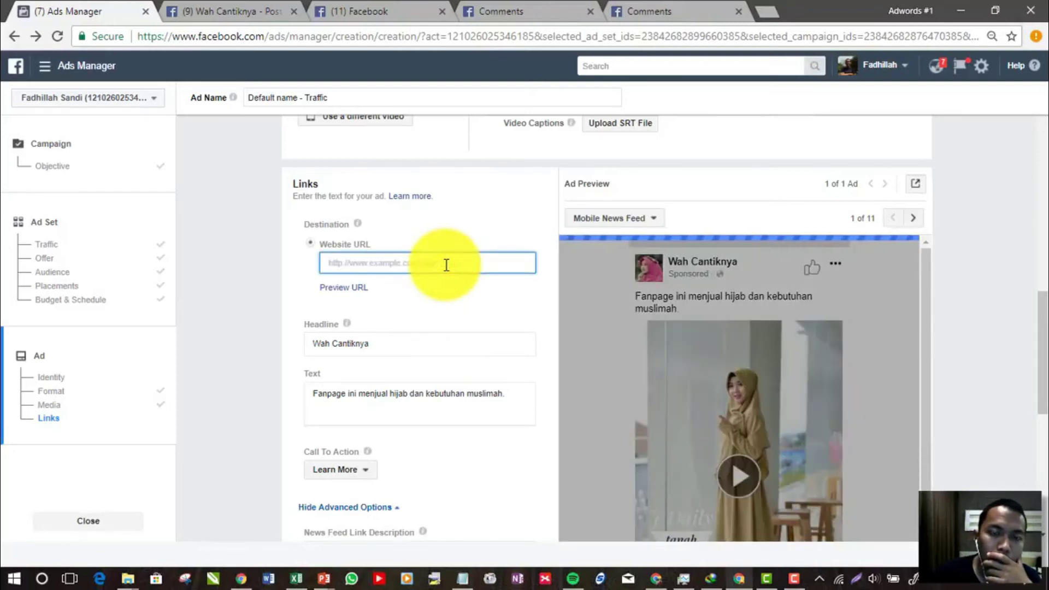
pyautogui.write('google.com')
pyautogui.click(442, 303)
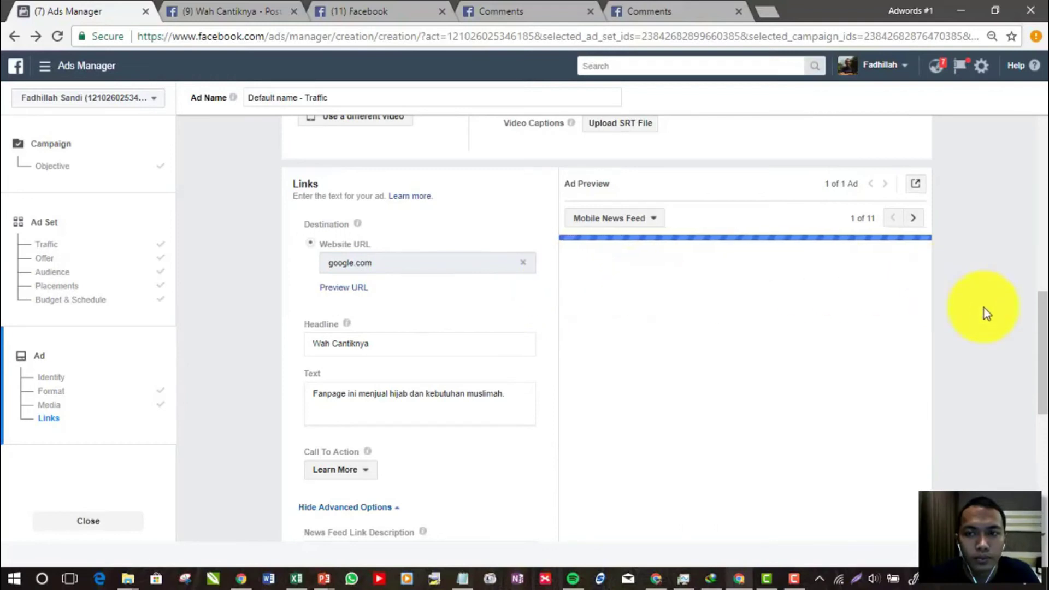
# - Set the ad's call to action to Request Time
pyautogui.scroll(-4, 1033, 339)
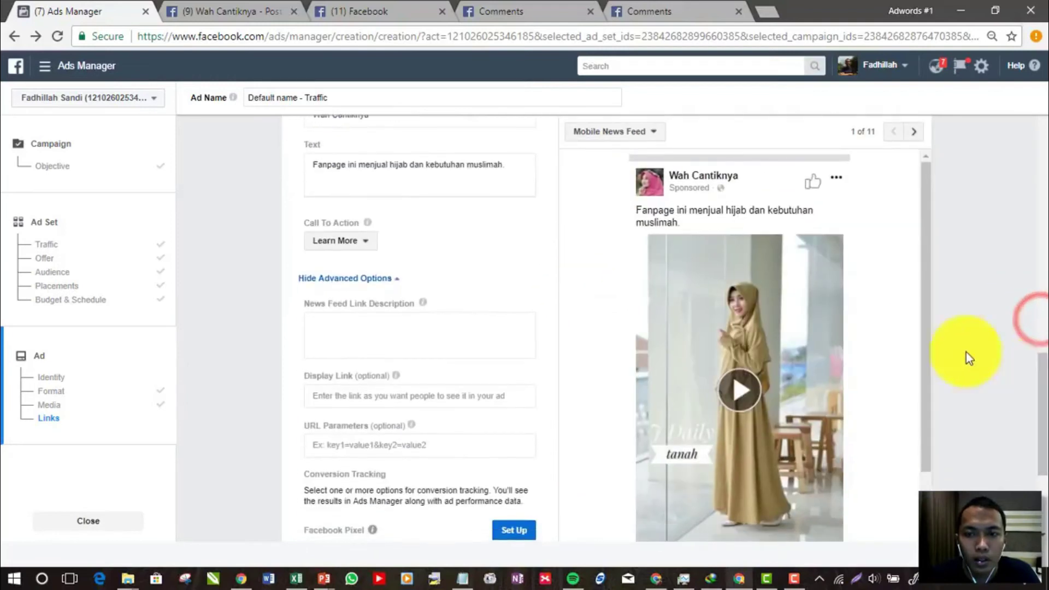
pyautogui.moveTo(922, 293); pyautogui.dragTo(939, 240)
pyautogui.click(335, 241)
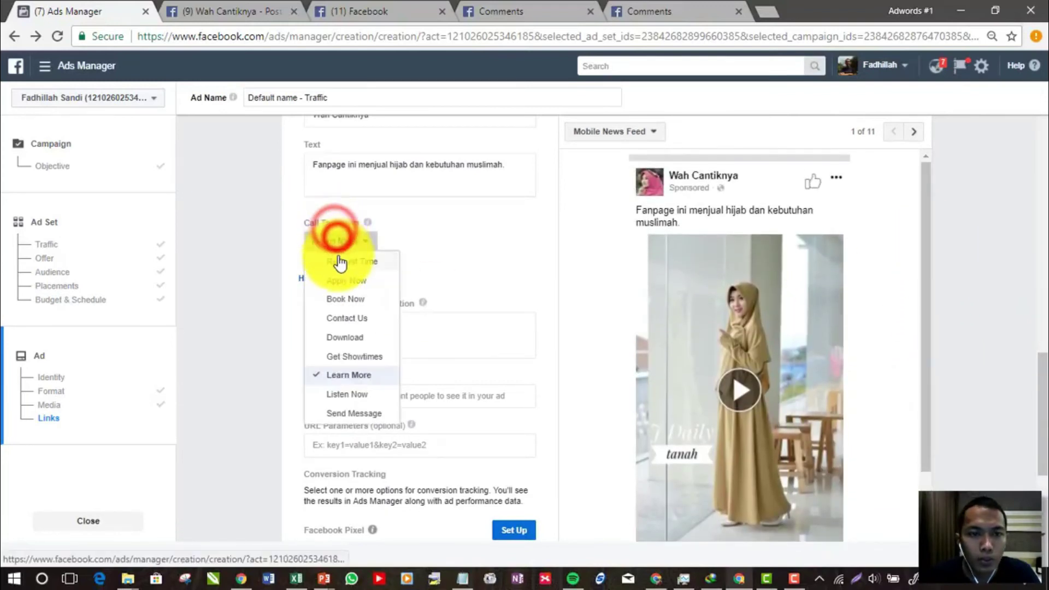
pyautogui.click(338, 254)
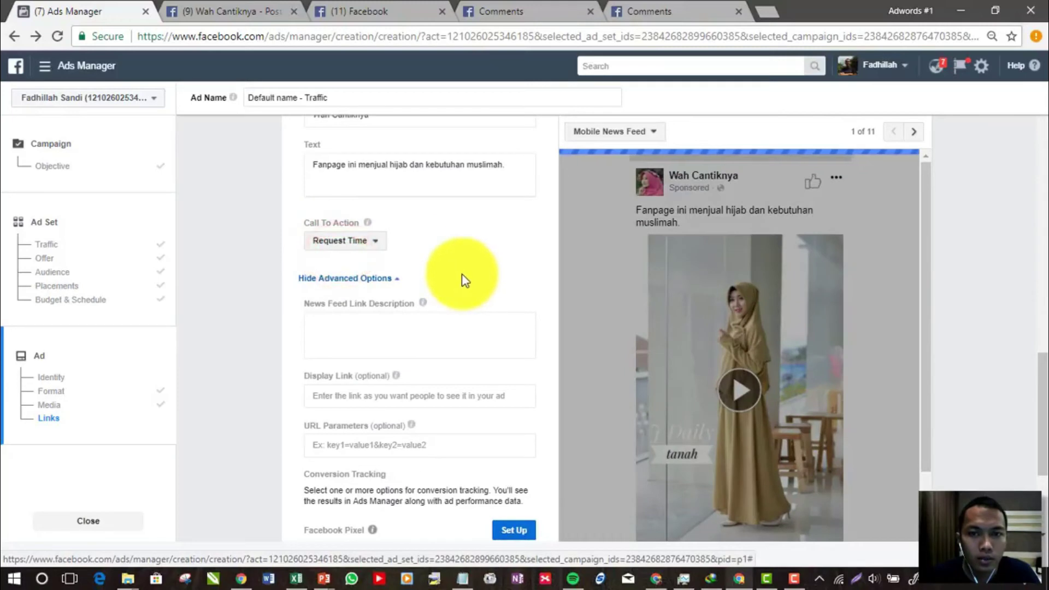
# - Add "menarik kan status ini?" and a blank line above the ad text, and end the text with "looh.."
pyautogui.scroll(5, 454, 274)
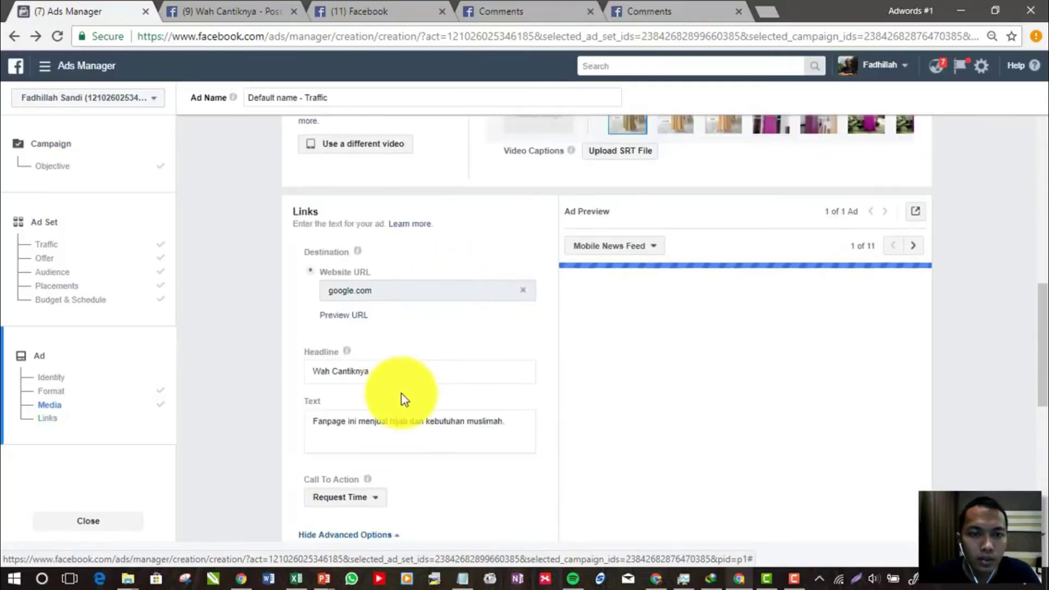
pyautogui.scroll(-5, 402, 376)
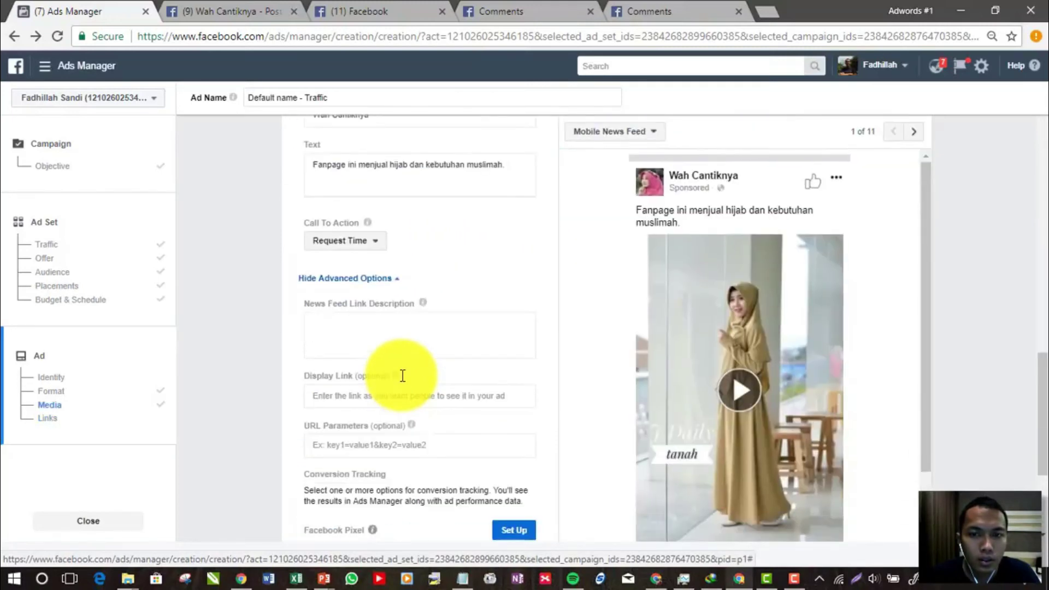
pyautogui.scroll(-4, 402, 377)
pyautogui.scroll(5, 403, 372)
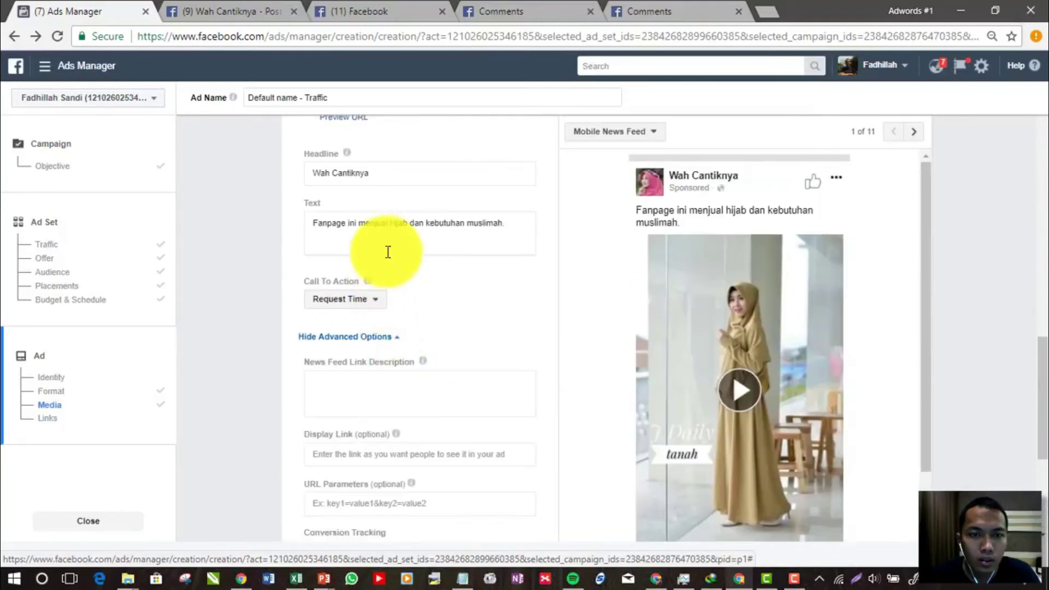
pyautogui.click(391, 236)
pyautogui.write('menarik kan status ini?')
pyautogui.press('Return')
pyautogui.press('Return')
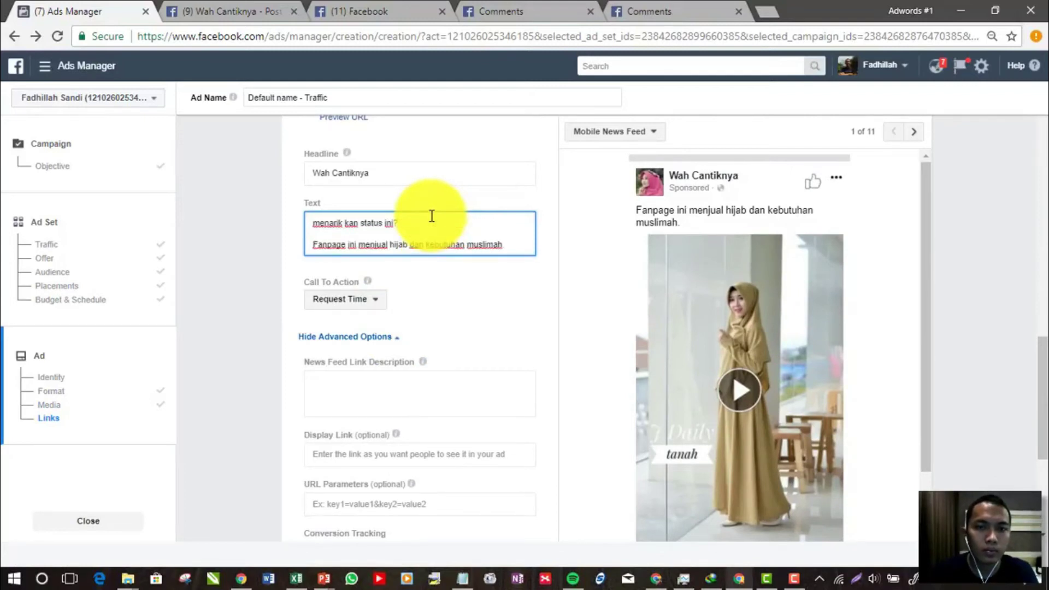
pyautogui.press('End')
pyautogui.write('lodh')
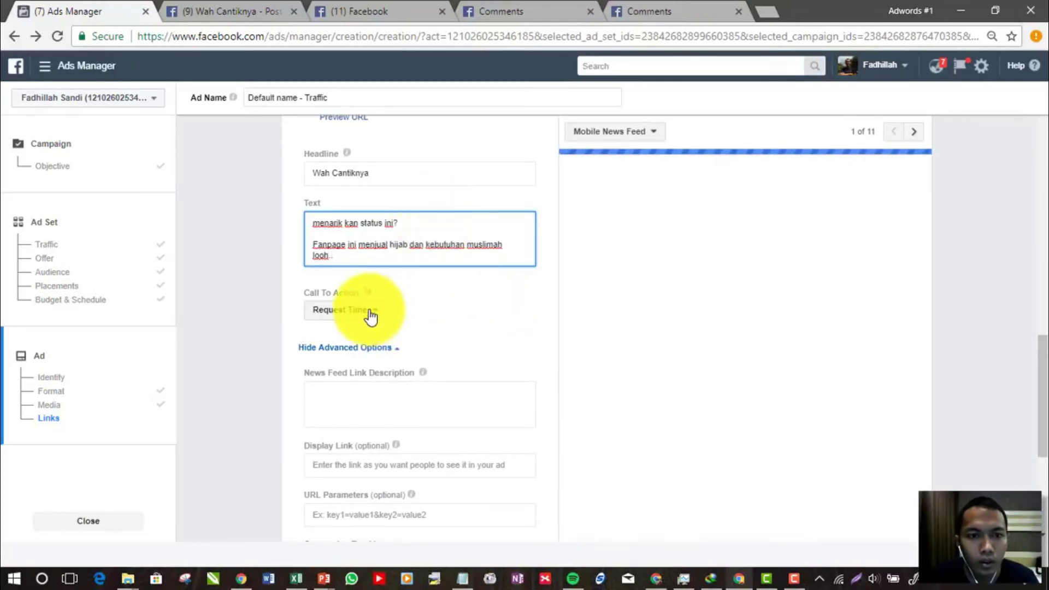
# - Look through the call to action options, choose Contact Us, and check the button in the ad preview
pyautogui.click(369, 310)
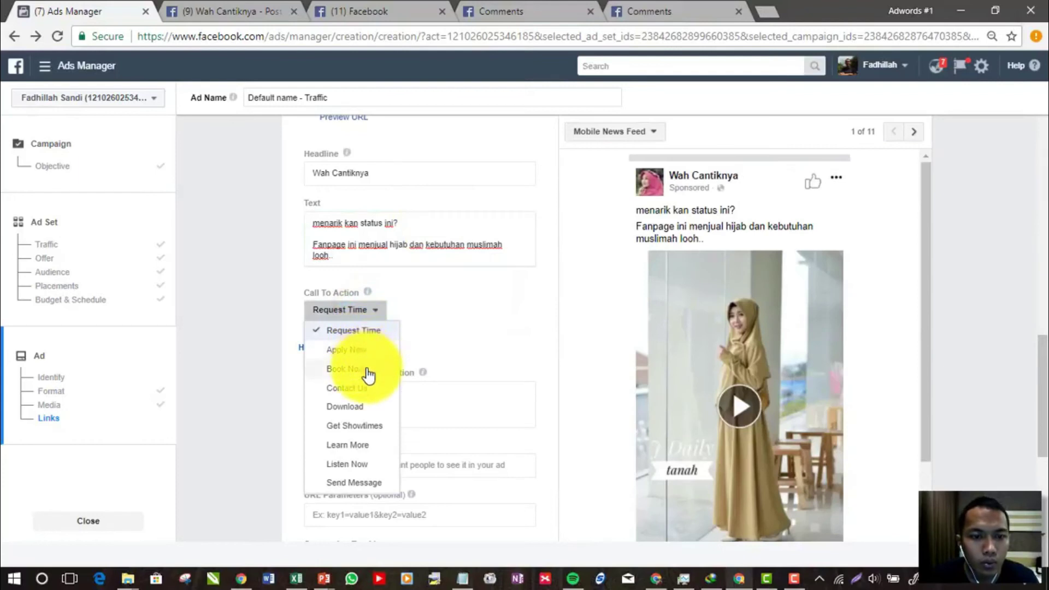
pyautogui.scroll(-2, 370, 375)
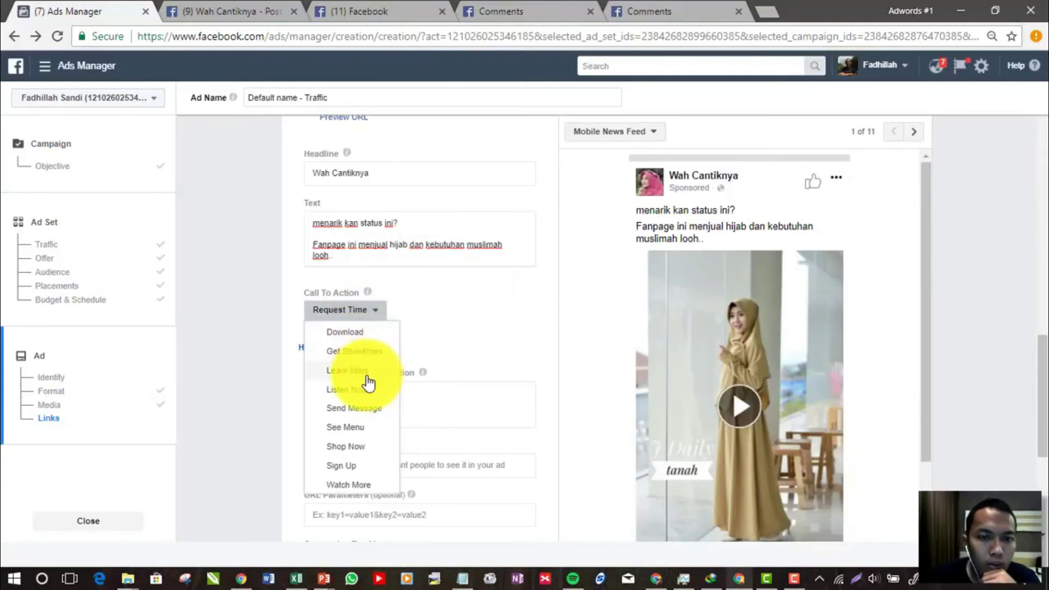
pyautogui.scroll(2, 370, 376)
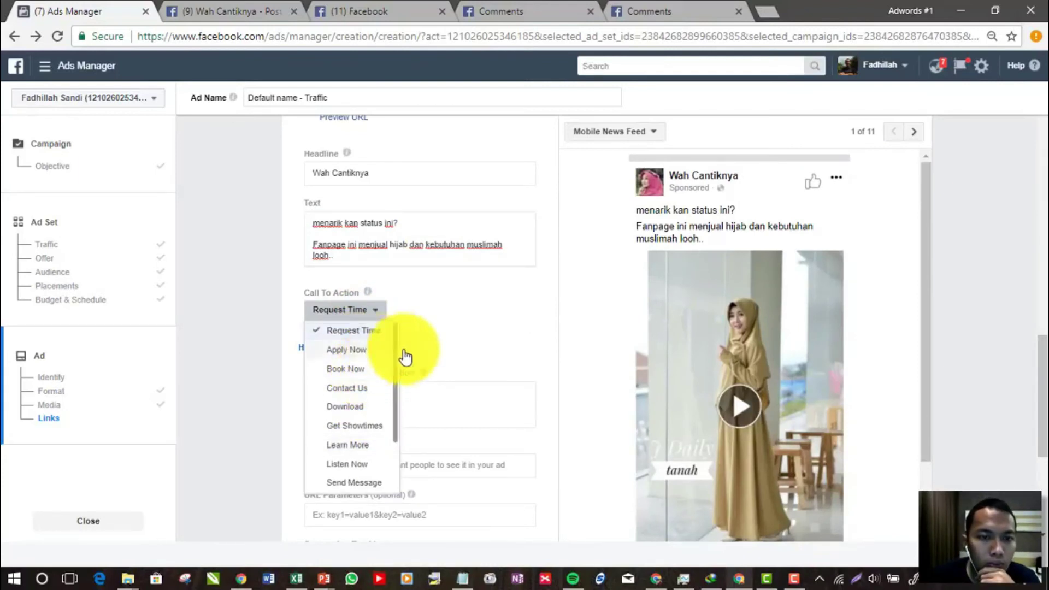
pyautogui.scroll(-3, 1040, 349)
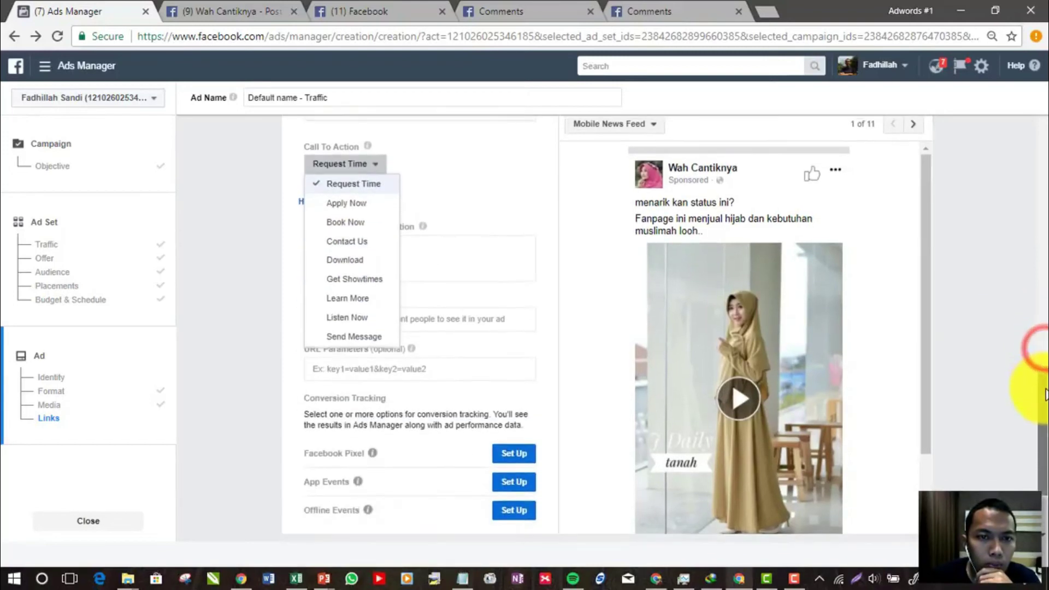
pyautogui.click(395, 233)
pyautogui.scroll(-2, 731, 309)
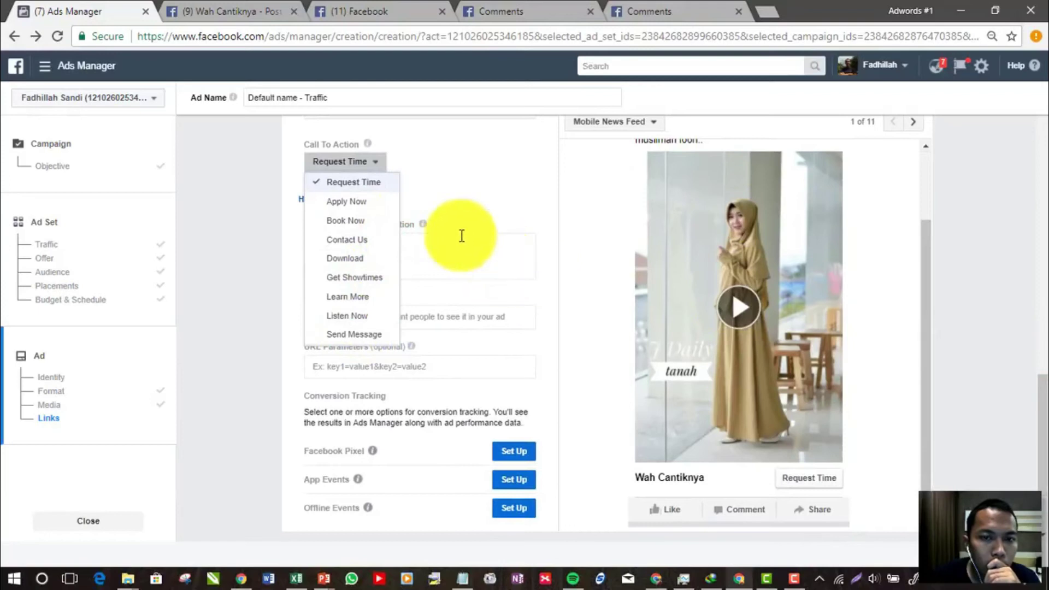
pyautogui.moveTo(396, 217); pyautogui.dragTo(403, 290)
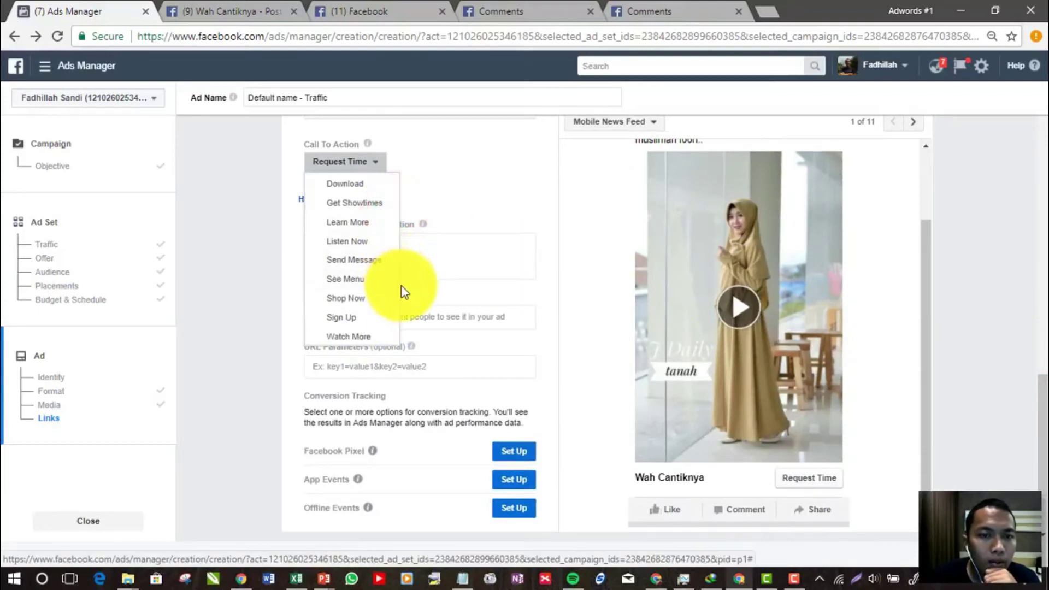
pyautogui.scroll(2, 403, 298)
pyautogui.scroll(-2, 388, 325)
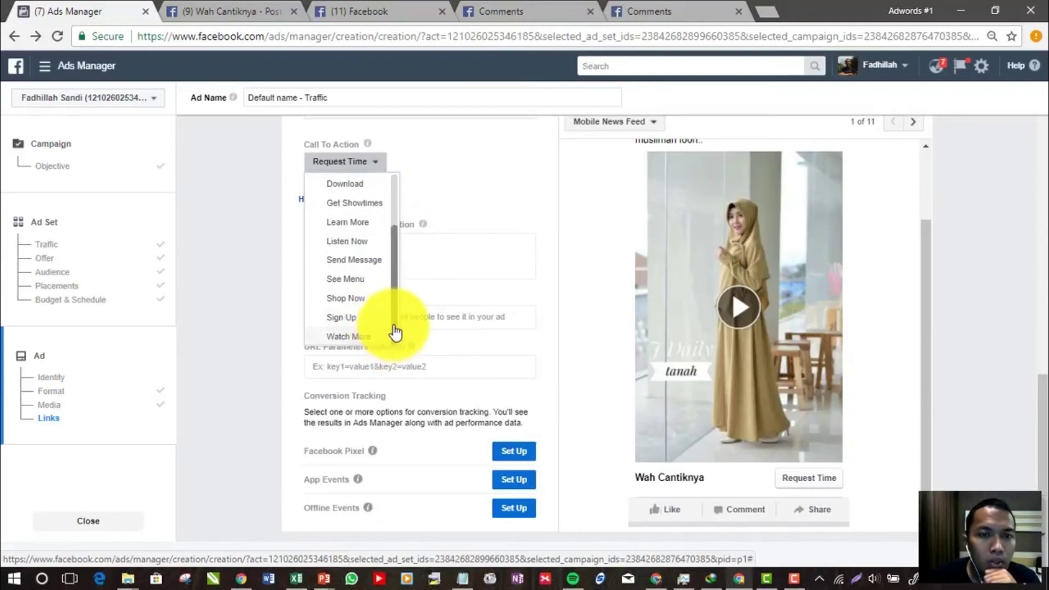
pyautogui.moveTo(391, 318); pyautogui.dragTo(398, 258)
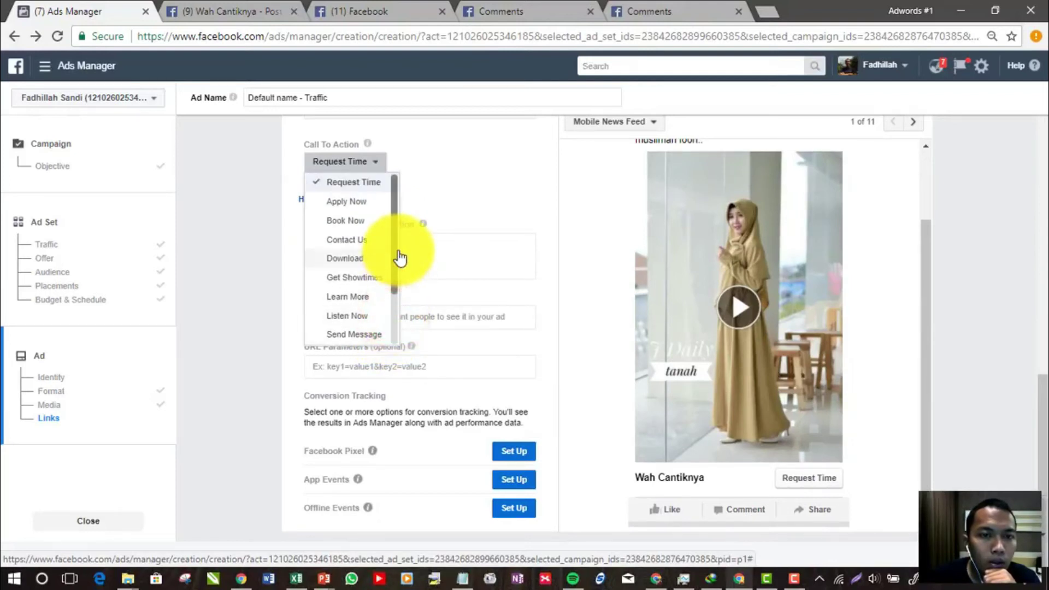
pyautogui.click(356, 242)
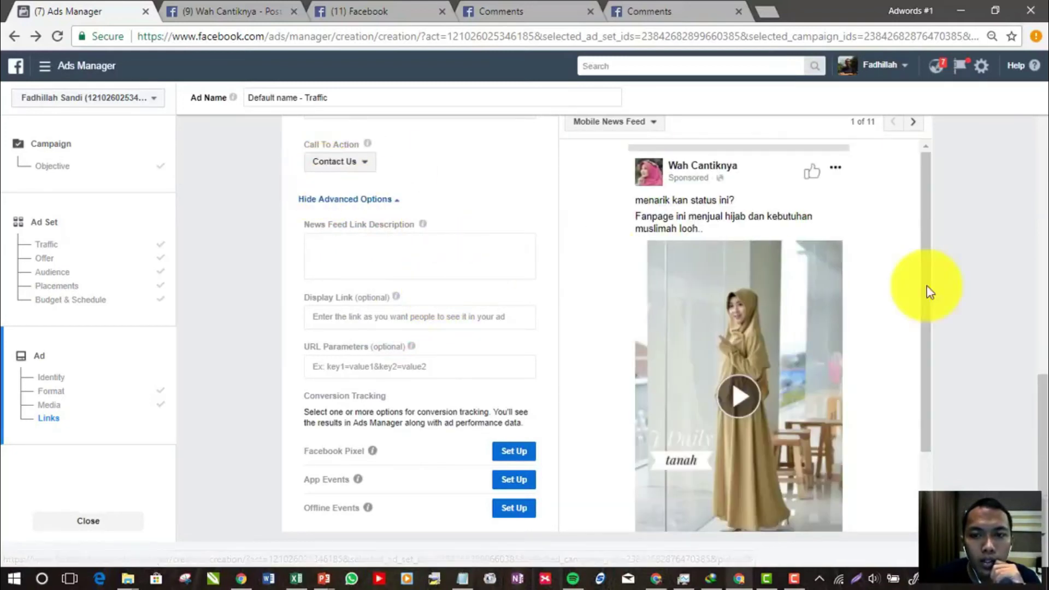
pyautogui.scroll(-2, 928, 295)
pyautogui.scroll(-2, 893, 327)
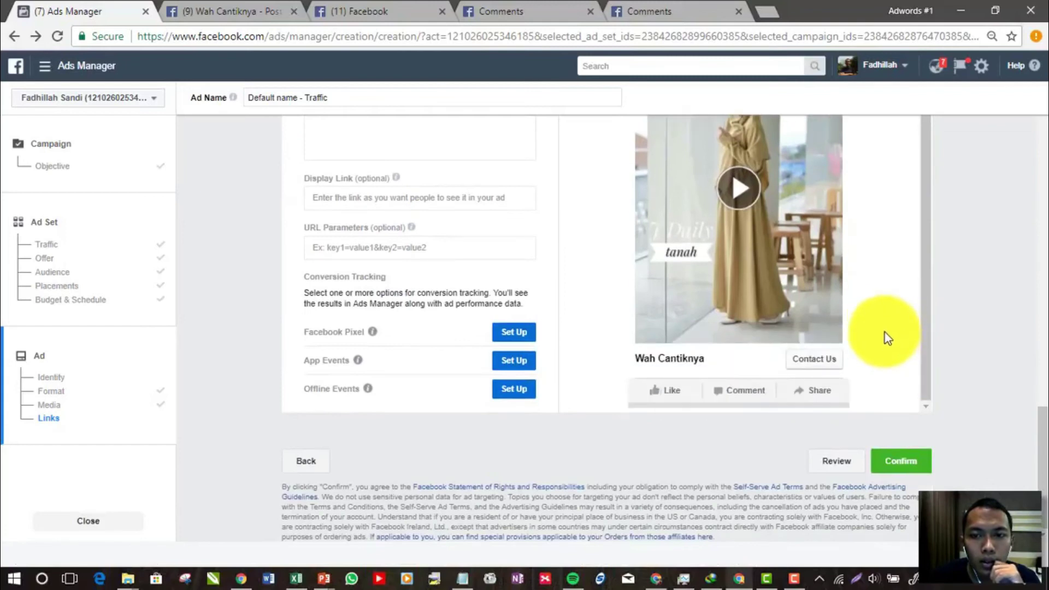
# - Enter "dapatkan diskon 50% untuk 10 pembeli tercepat hari ini saja." as the ad's News Feed link description
pyautogui.scroll(5, 534, 325)
pyautogui.click(364, 381)
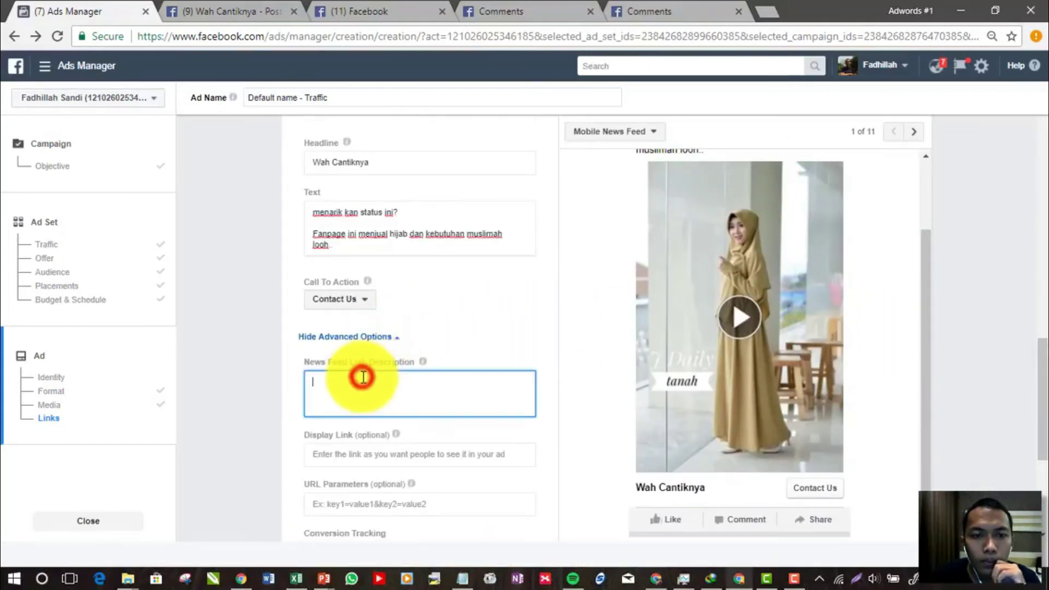
pyautogui.write('dapa')
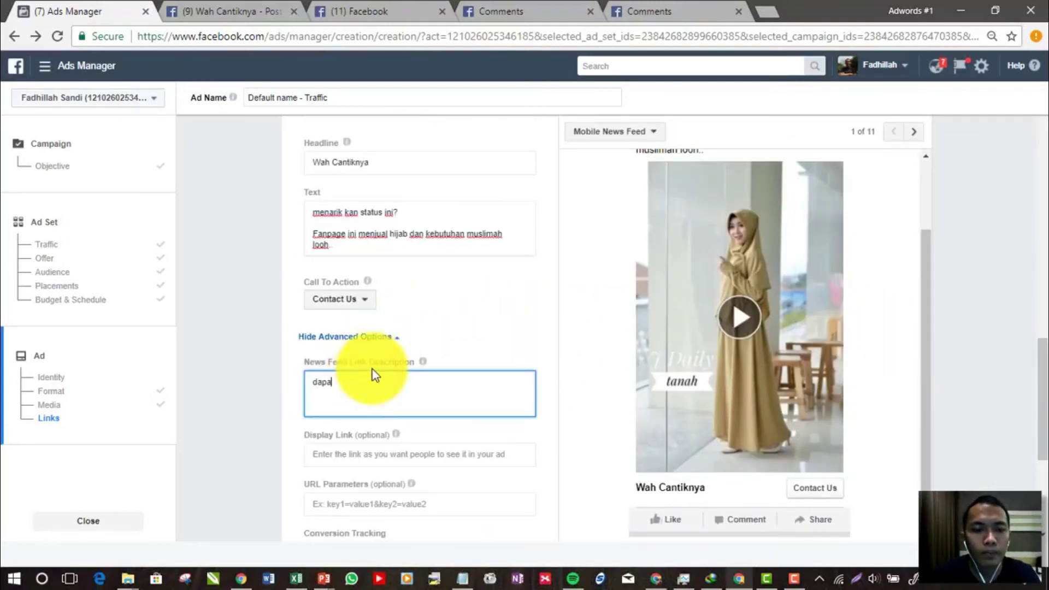
pyautogui.write('tkan diskon 50%')
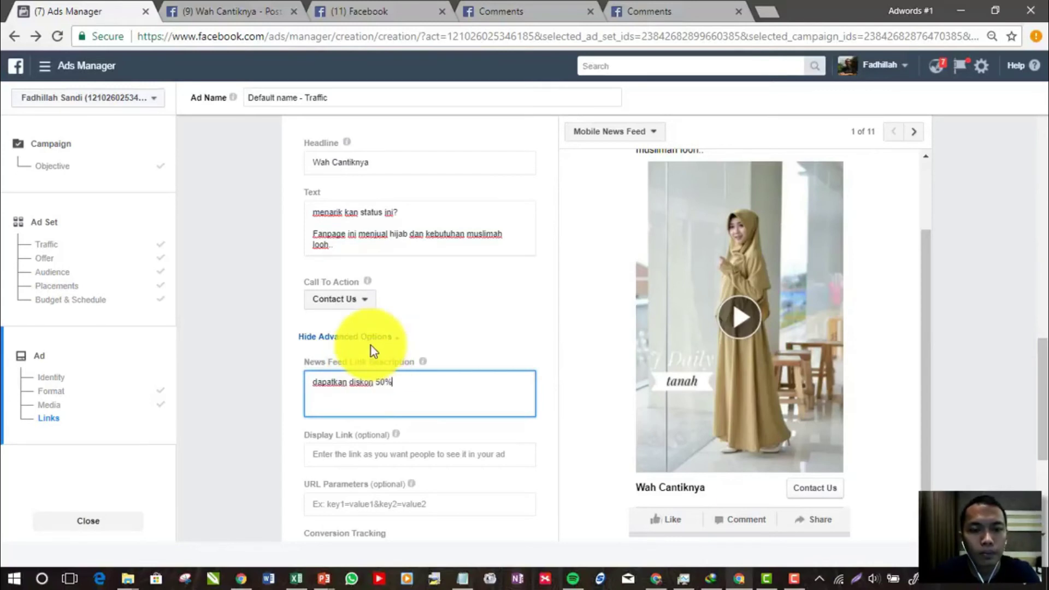
pyautogui.write(' untuk 10 pembeli tercepat hari ini saja.')
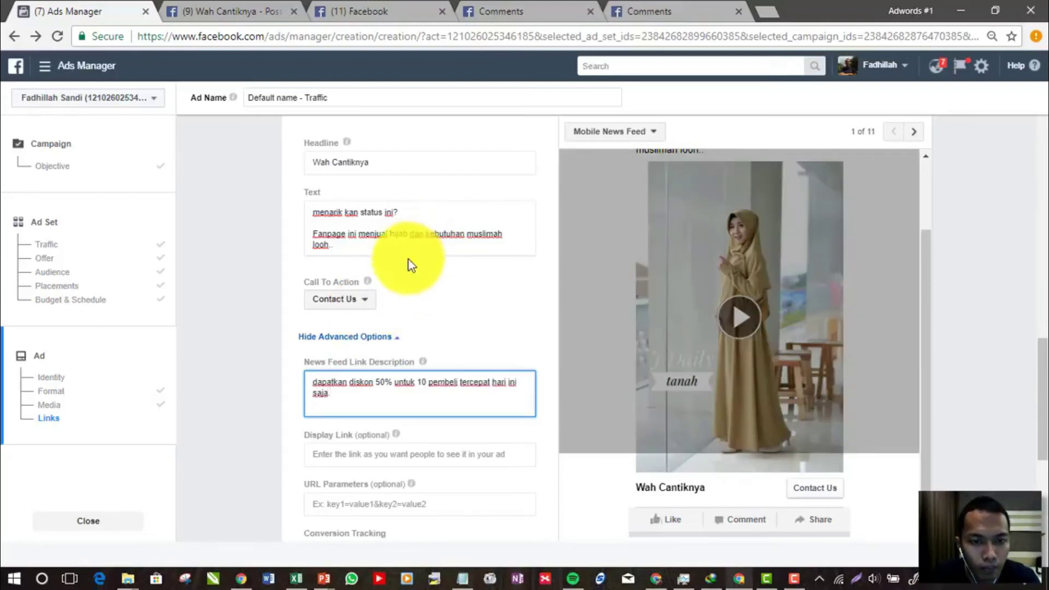
# - Replace the ad's headline with "Minat? Klik disini hub CS ami" and check it in the mobile ad preview
pyautogui.tripleClick(381, 163)
pyautogui.write('Minat? Klik disin ihub CS ami')
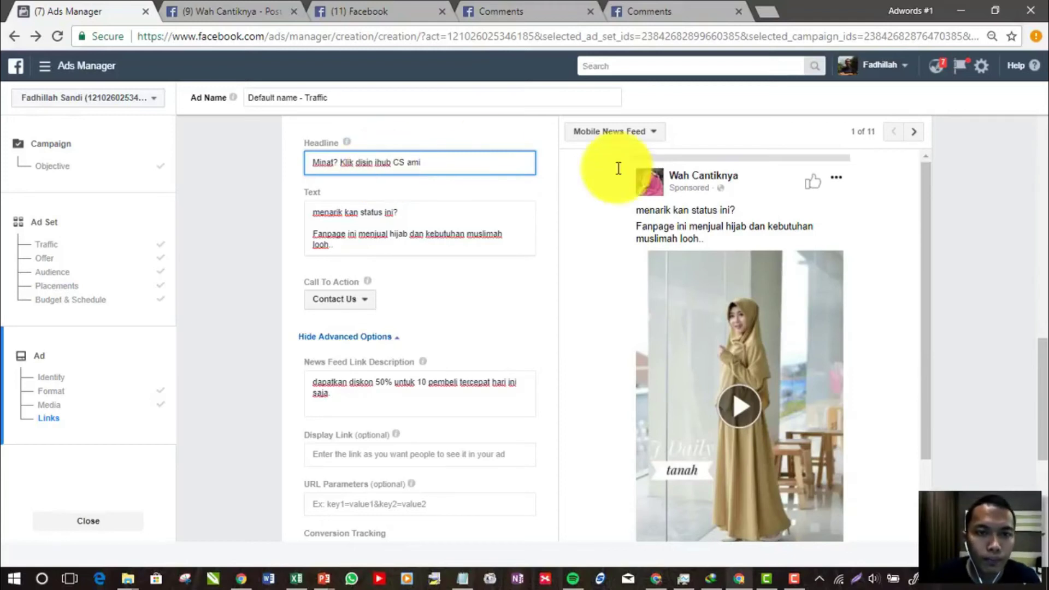
pyautogui.click(375, 165)
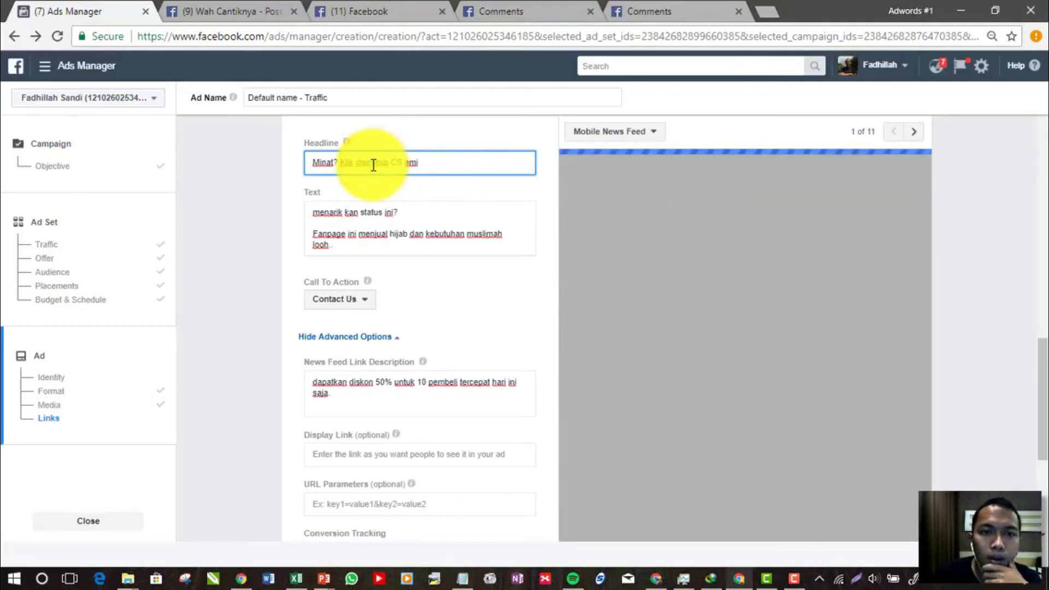
pyautogui.moveTo(924, 224)
pyautogui.mouseDown()
pyautogui.moveTo(923, 264)
pyautogui.moveTo(926, 238)
pyautogui.mouseUp()
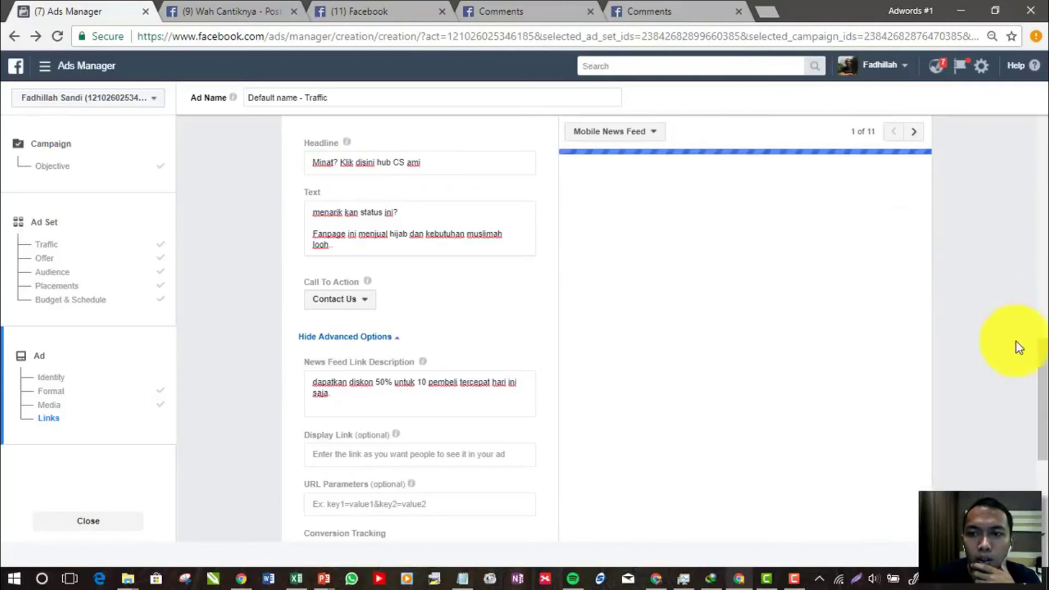
pyautogui.moveTo(1044, 365); pyautogui.dragTo(1044, 327)
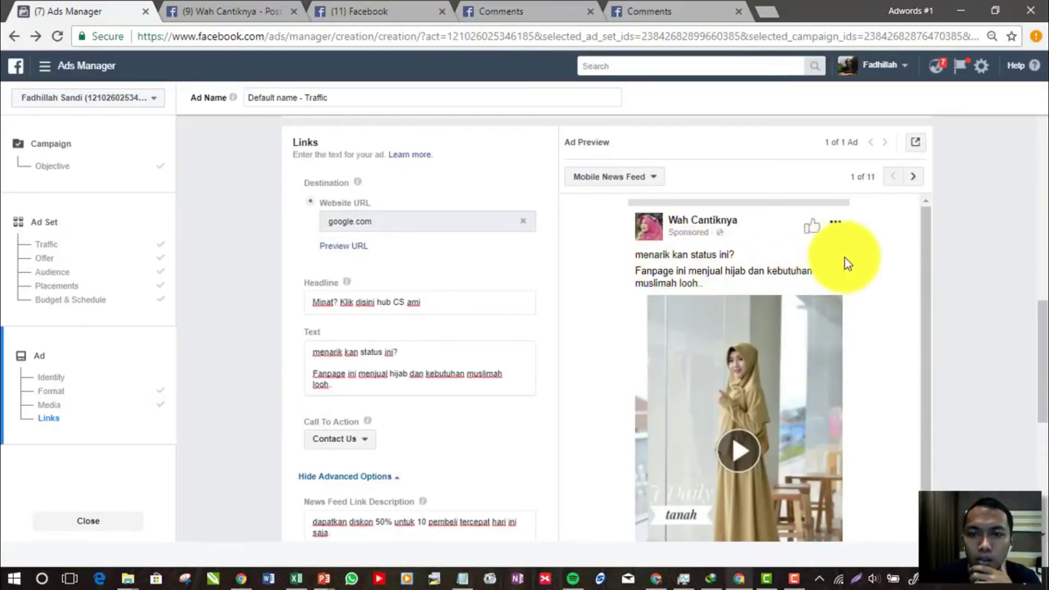
pyautogui.moveTo(928, 257); pyautogui.dragTo(928, 347)
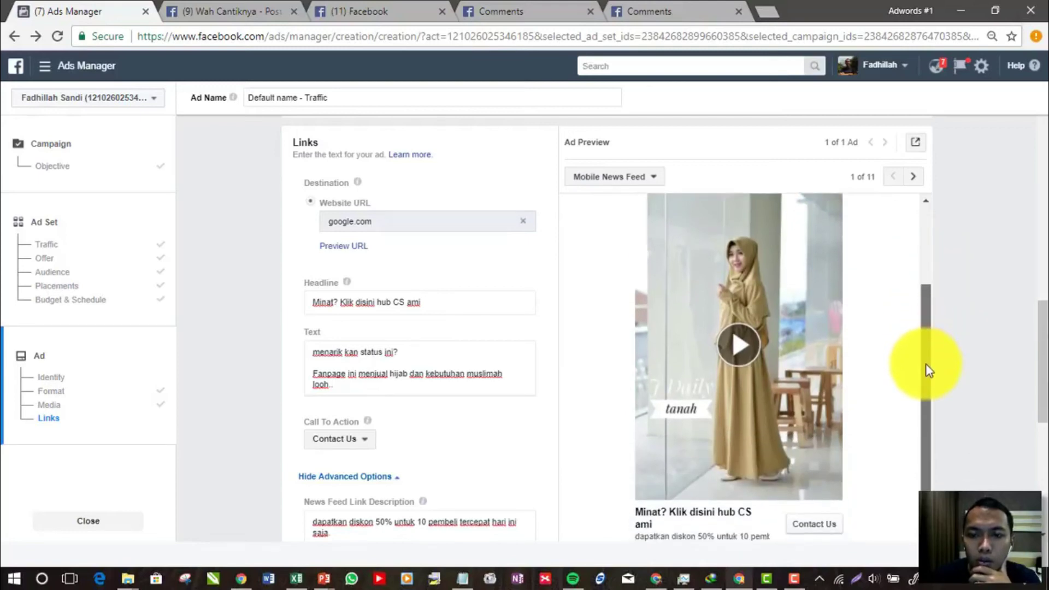
pyautogui.moveTo(1044, 358); pyautogui.dragTo(1042, 382)
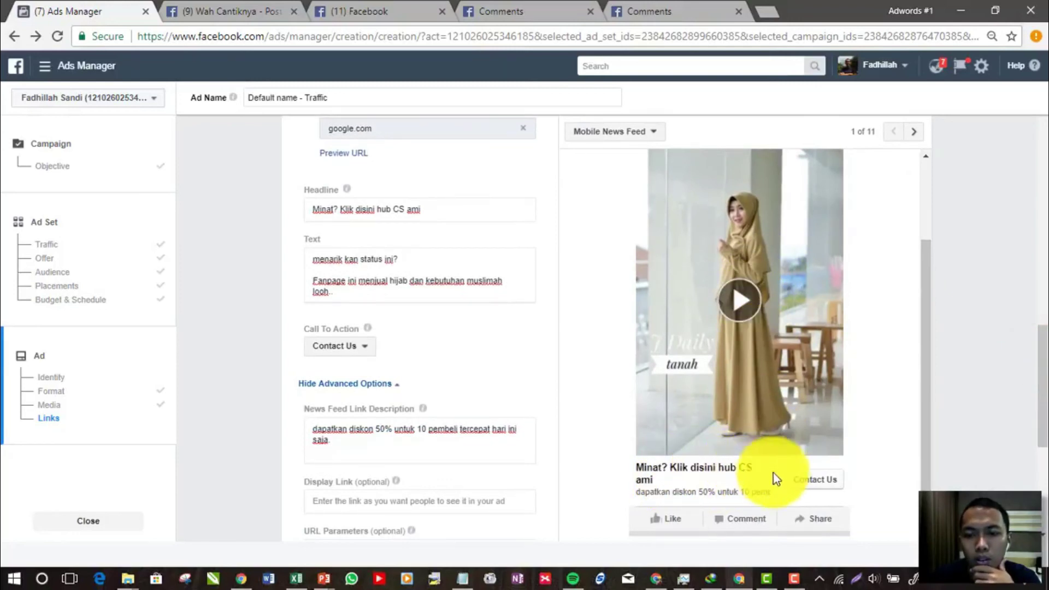
pyautogui.moveTo(922, 466); pyautogui.dragTo(923, 375)
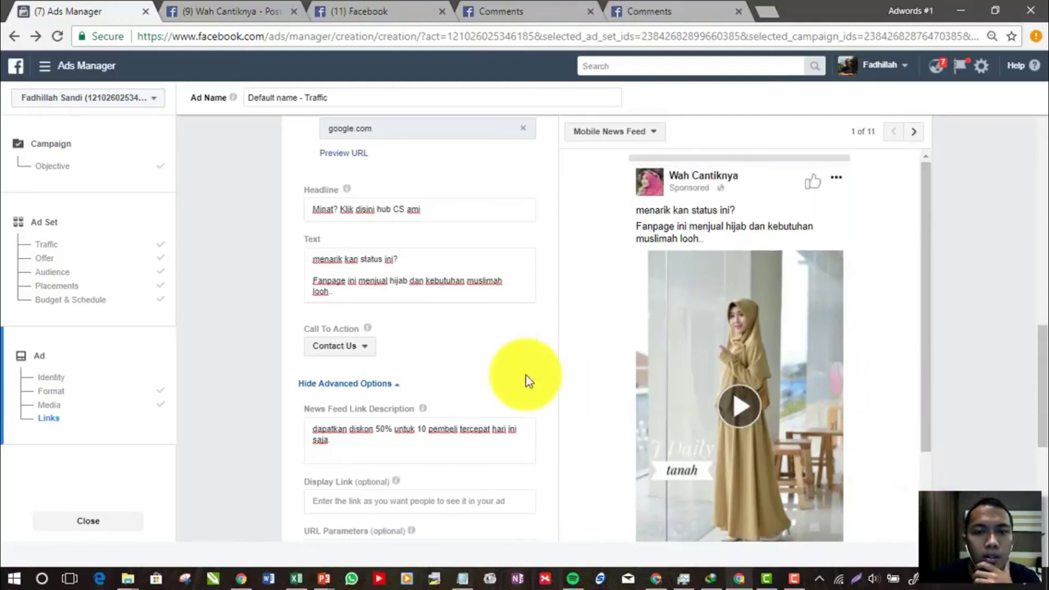
# - Remove the current slideshow video from the ad's media
pyautogui.scroll(5, 541, 370)
pyautogui.scroll(5, 454, 339)
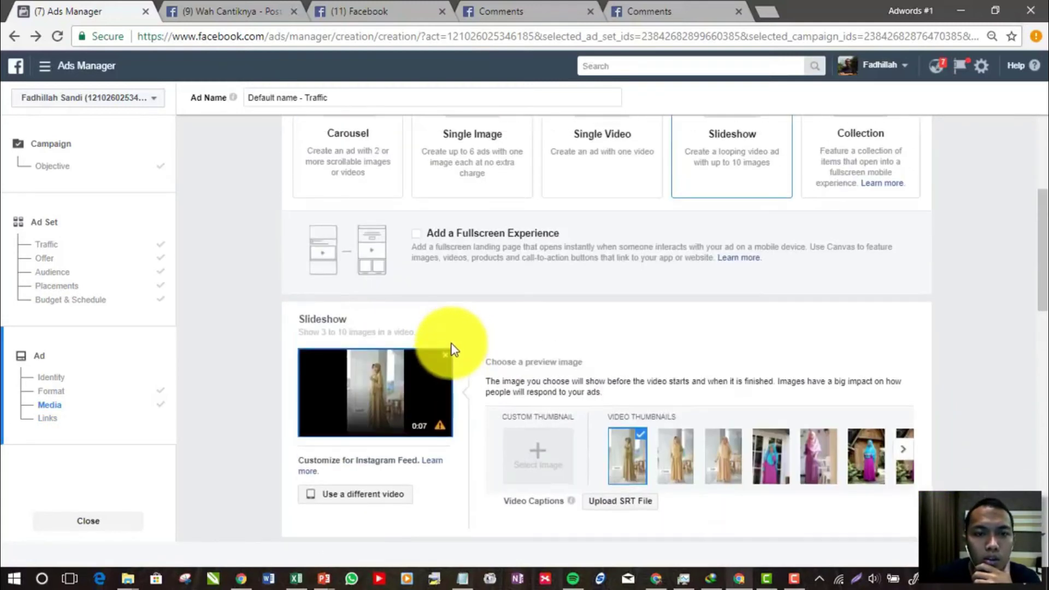
pyautogui.click(375, 494)
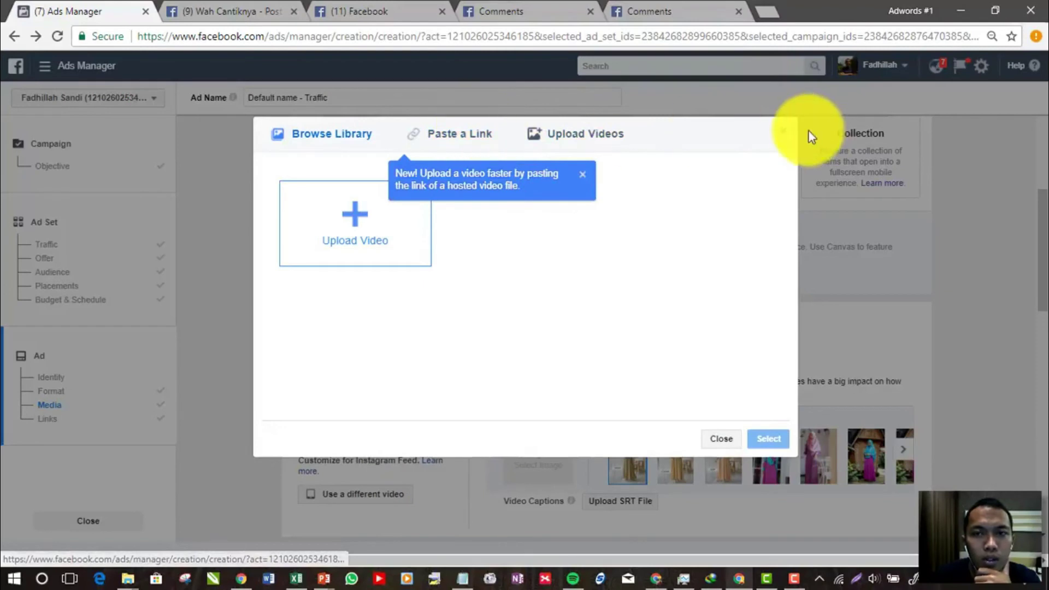
pyautogui.click(783, 131)
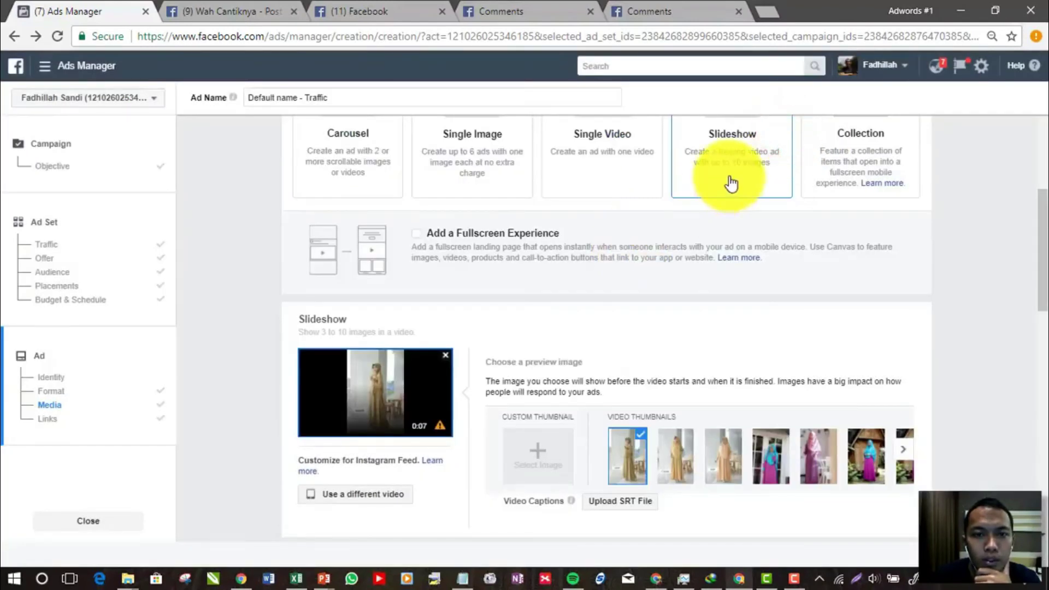
pyautogui.click(445, 356)
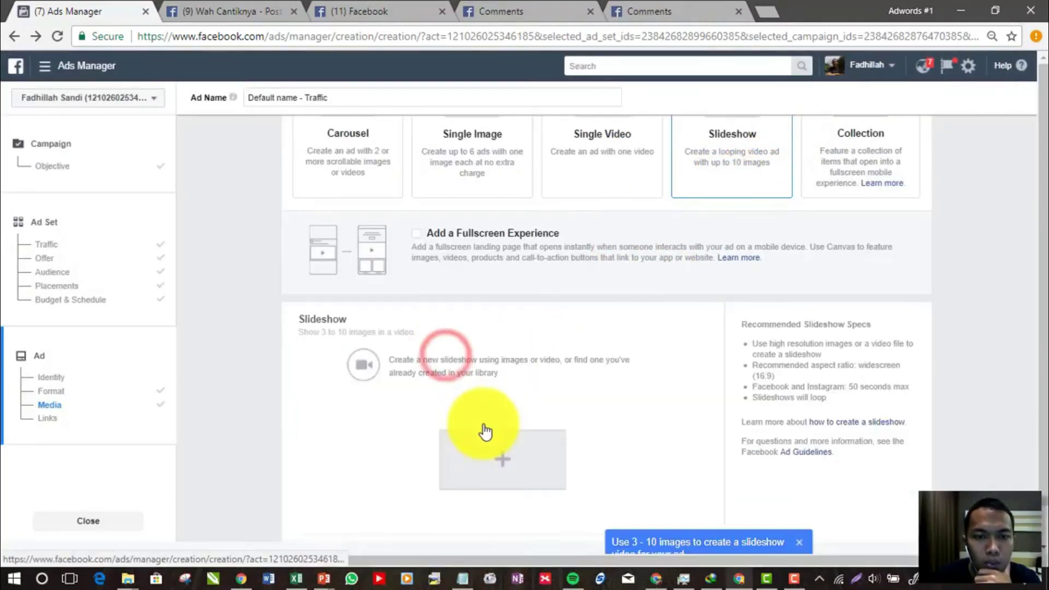
# - Start a new slideshow and add five photos from the image library, from the black-dress photo to the pink-hijab desk photo
pyautogui.click(539, 452)
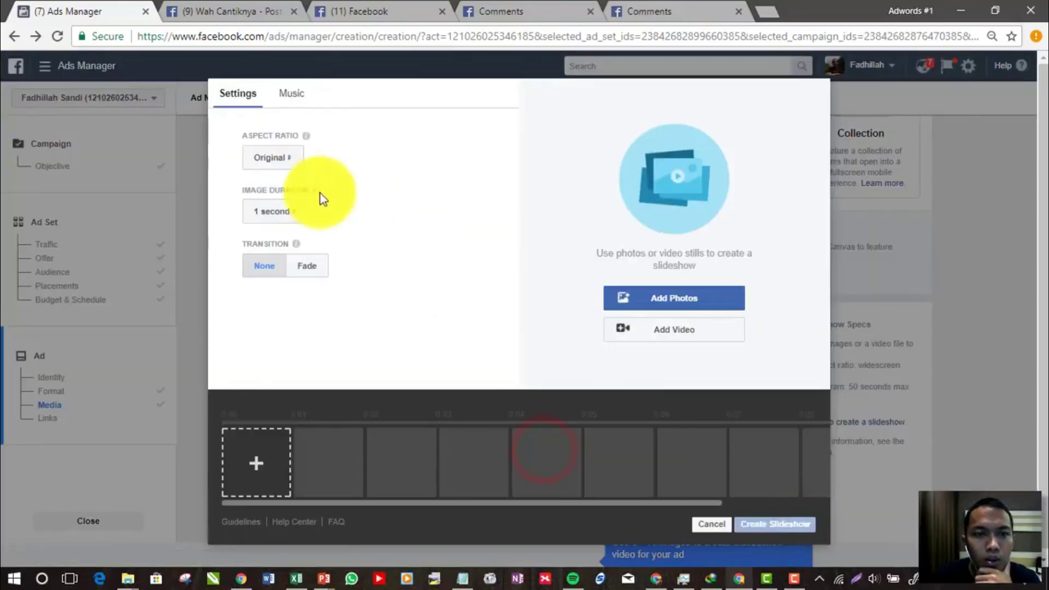
pyautogui.click(637, 296)
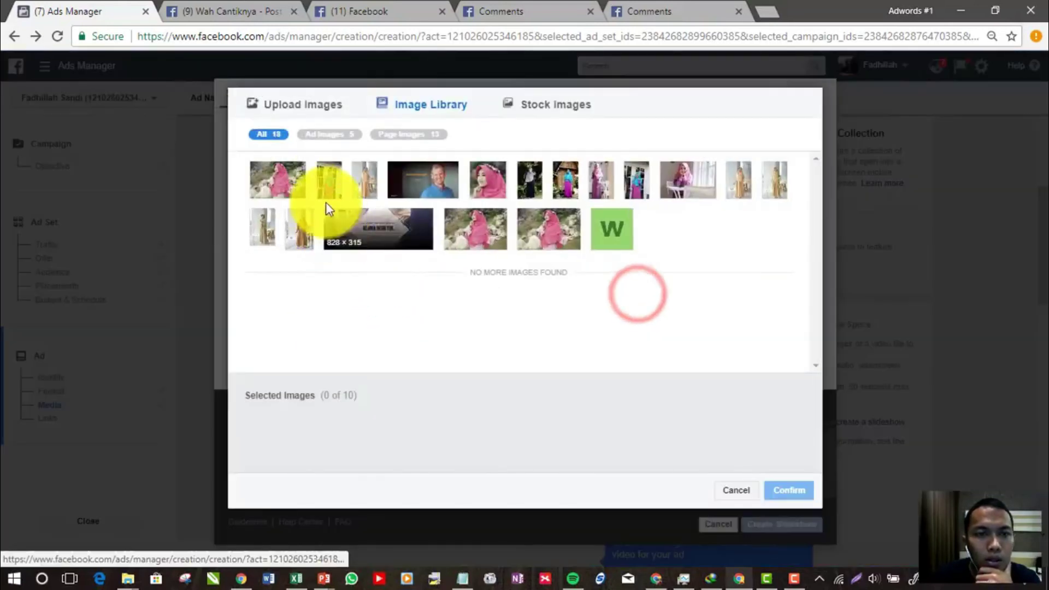
pyautogui.click(530, 183)
pyautogui.click(566, 181)
pyautogui.click(601, 180)
pyautogui.click(638, 180)
pyautogui.click(680, 180)
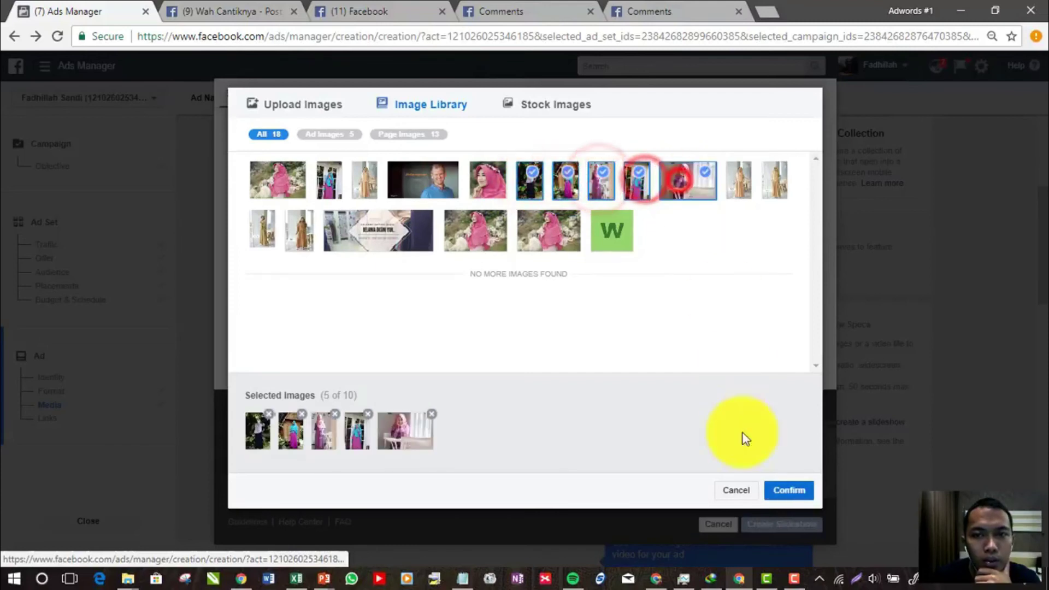
pyautogui.click(786, 489)
# - Set the slideshow's aspect ratio to Square (1:1) and create the slideshow for the ad
pyautogui.click(269, 169)
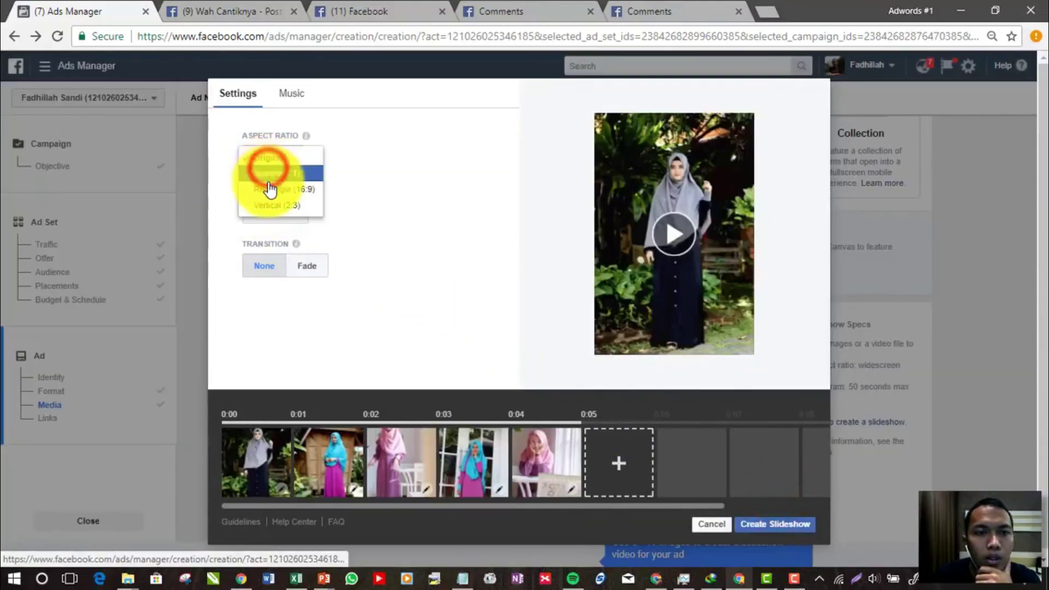
pyautogui.click(269, 173)
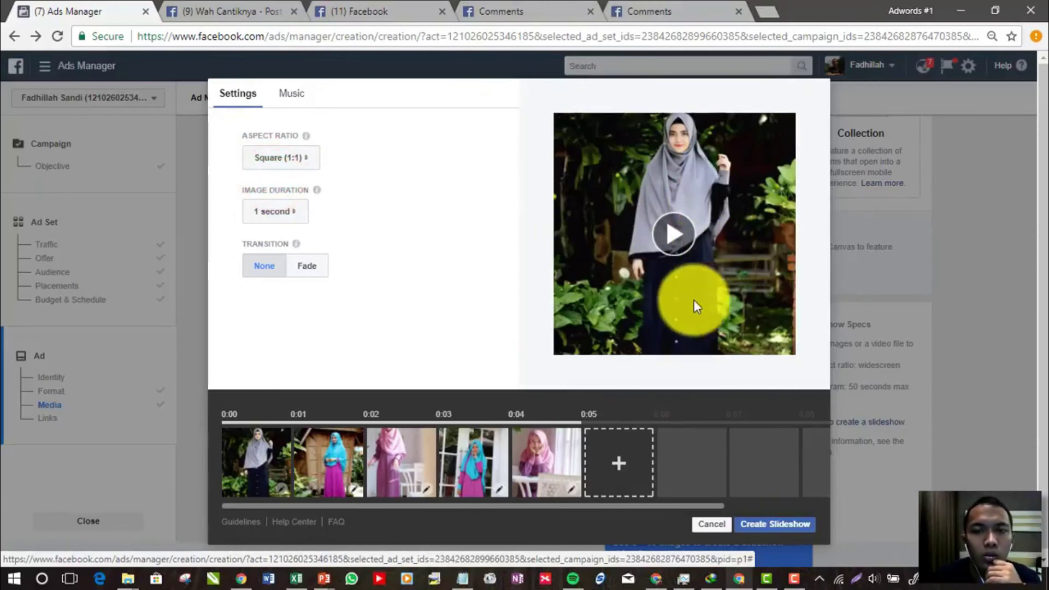
pyautogui.click(758, 526)
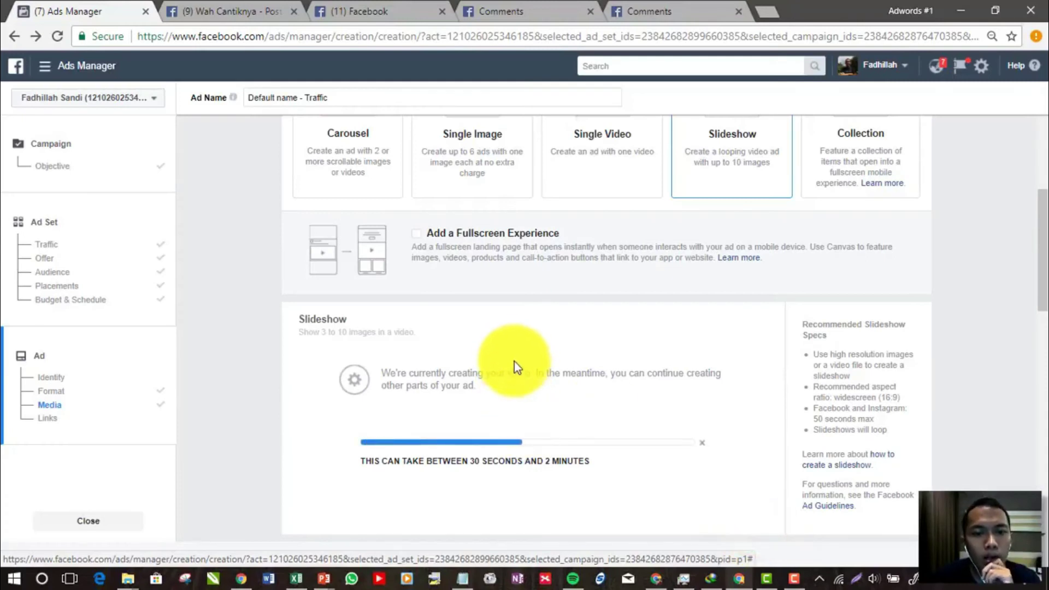
pyautogui.scroll(-5, 524, 369)
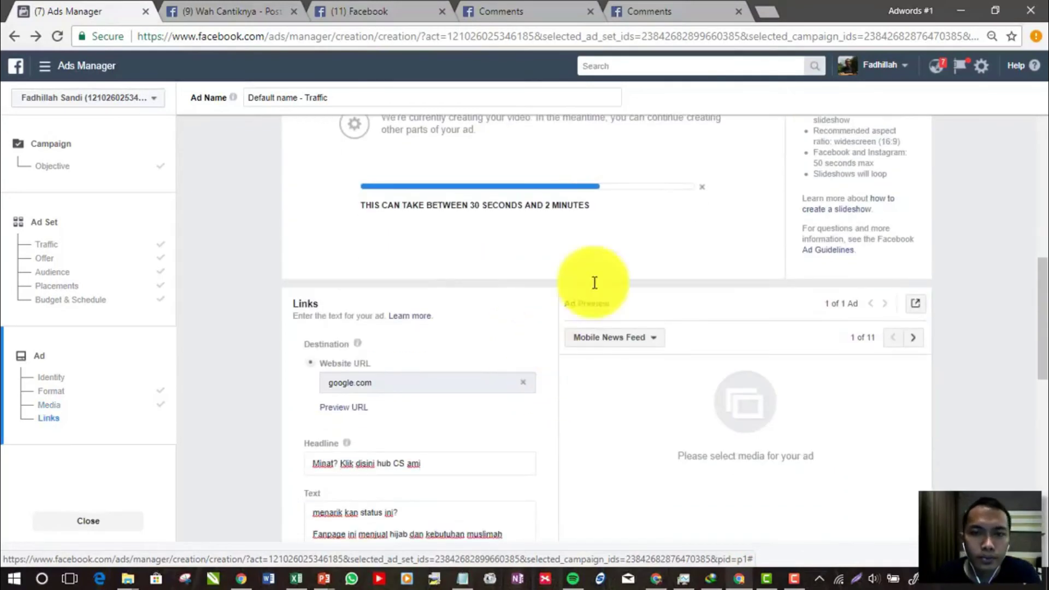
pyautogui.scroll(-5, 552, 261)
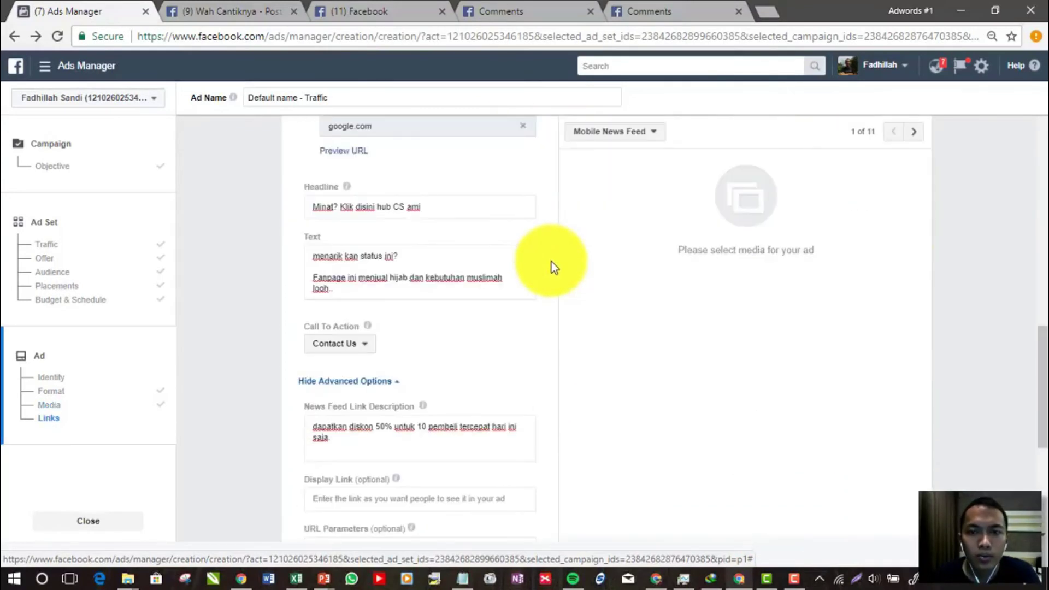
pyautogui.moveTo(1044, 377); pyautogui.dragTo(1037, 327)
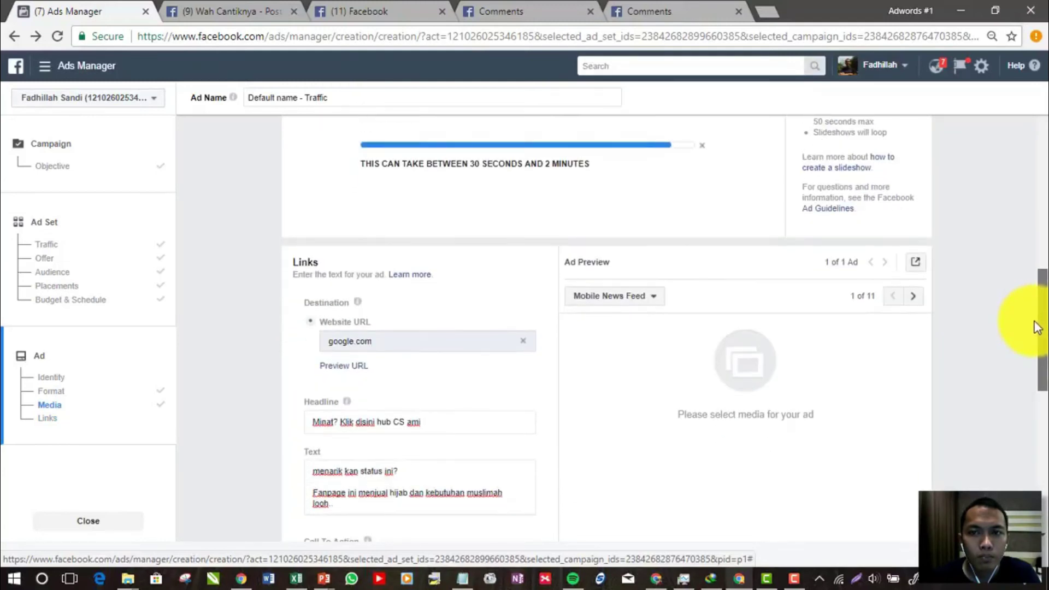
pyautogui.moveTo(1044, 322); pyautogui.dragTo(1044, 273)
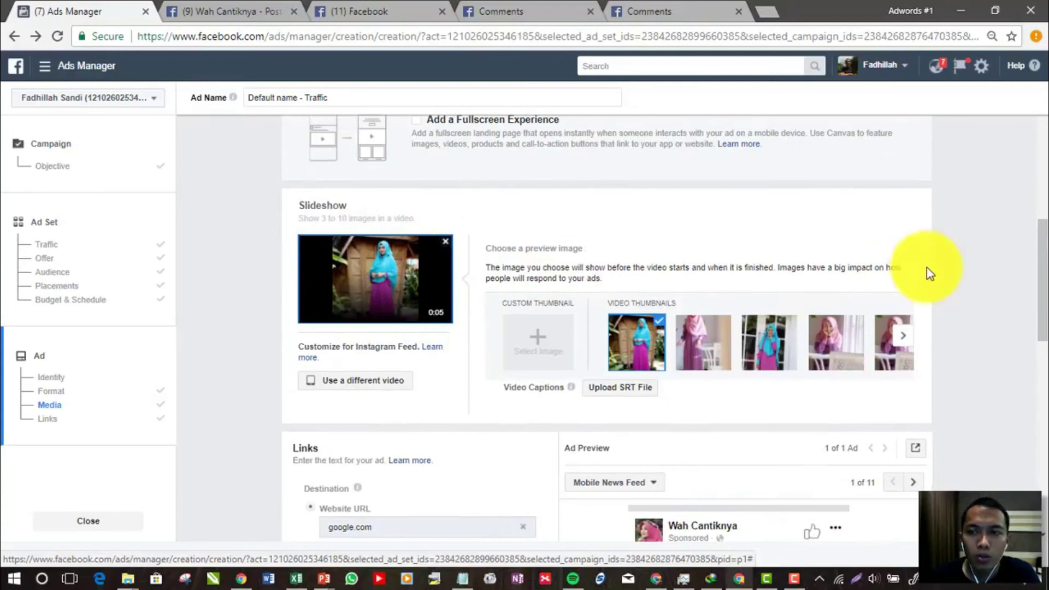
# - Look through the call to action options and change the ad's call to action to Send Message
pyautogui.moveTo(1042, 236); pyautogui.dragTo(1041, 376)
pyautogui.click(338, 277)
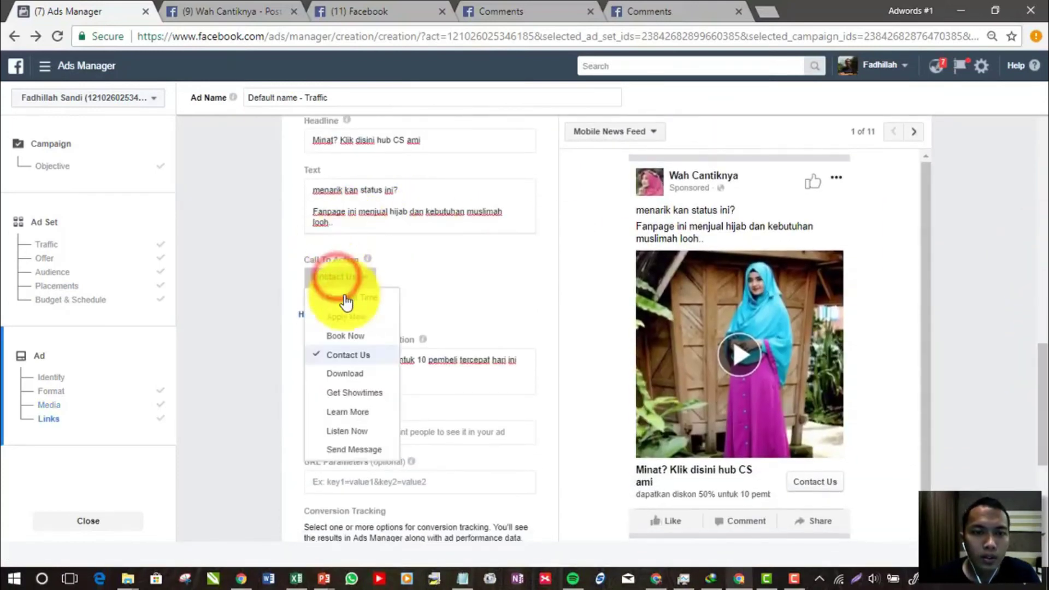
pyautogui.scroll(-3, 347, 321)
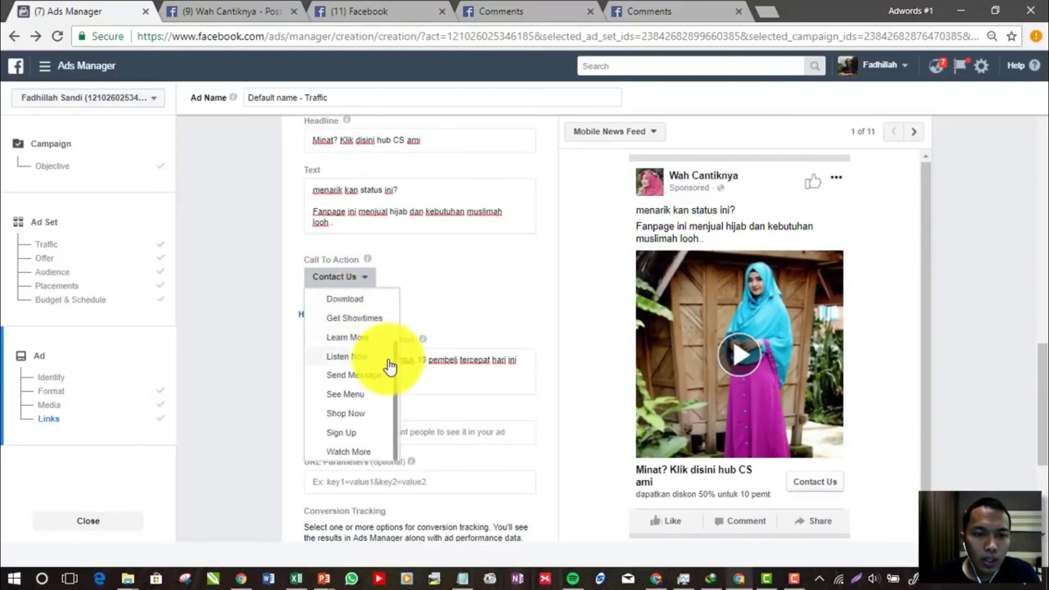
pyautogui.moveTo(396, 368); pyautogui.dragTo(399, 326)
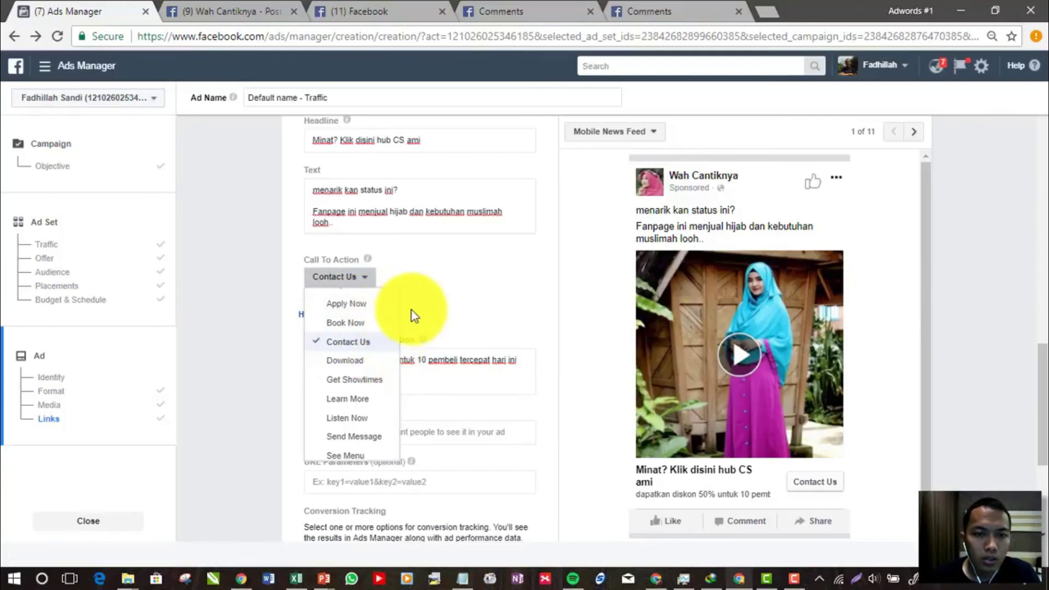
pyautogui.moveTo(396, 306); pyautogui.dragTo(392, 360)
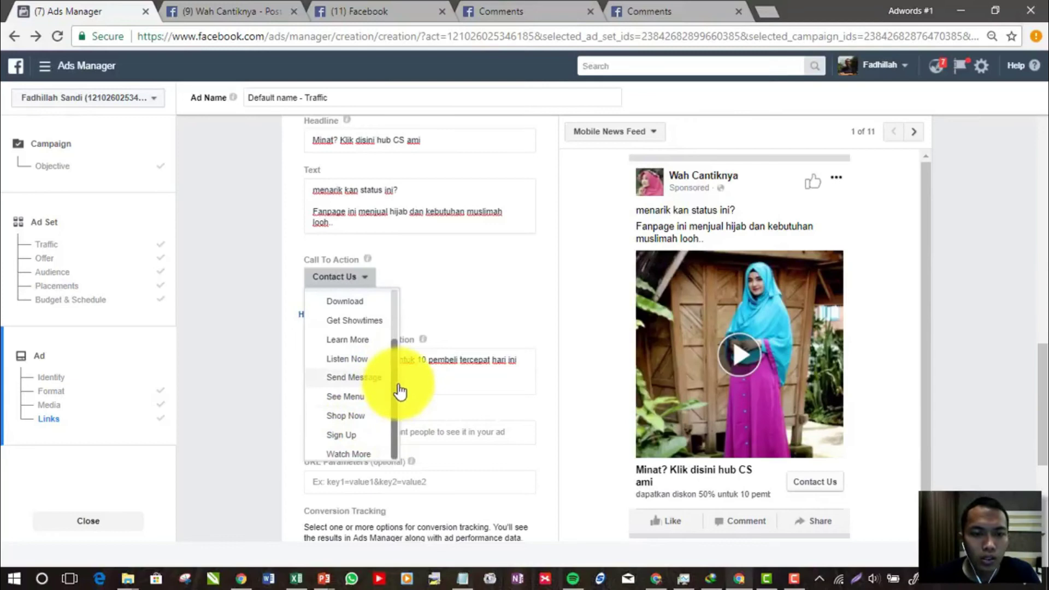
pyautogui.moveTo(397, 382)
pyautogui.mouseDown()
pyautogui.moveTo(401, 335)
pyautogui.moveTo(401, 398)
pyautogui.mouseUp()
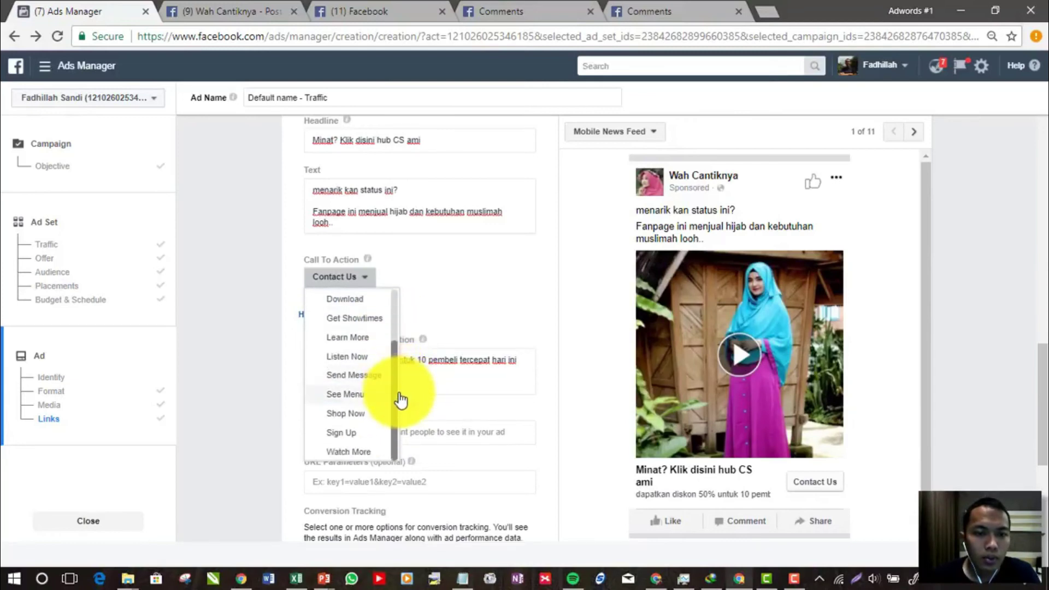
pyautogui.click(381, 384)
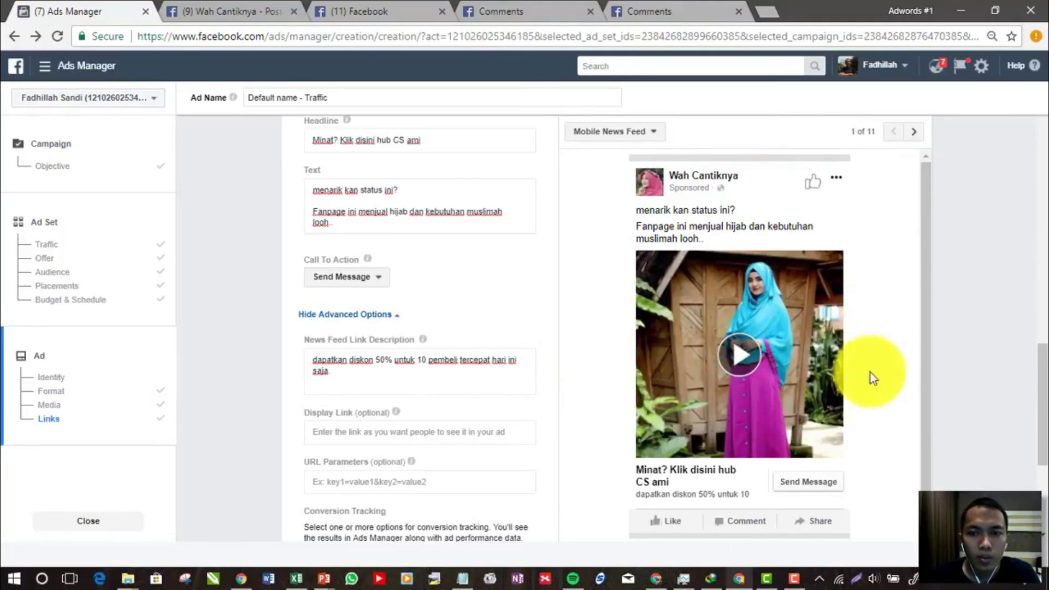
# - Examine the ad preview and compare the News Feed link description field with the text shown under the headline
pyautogui.click(925, 352)
pyautogui.scroll(-4, 910, 395)
pyautogui.scroll(5, 912, 398)
pyautogui.click(923, 405)
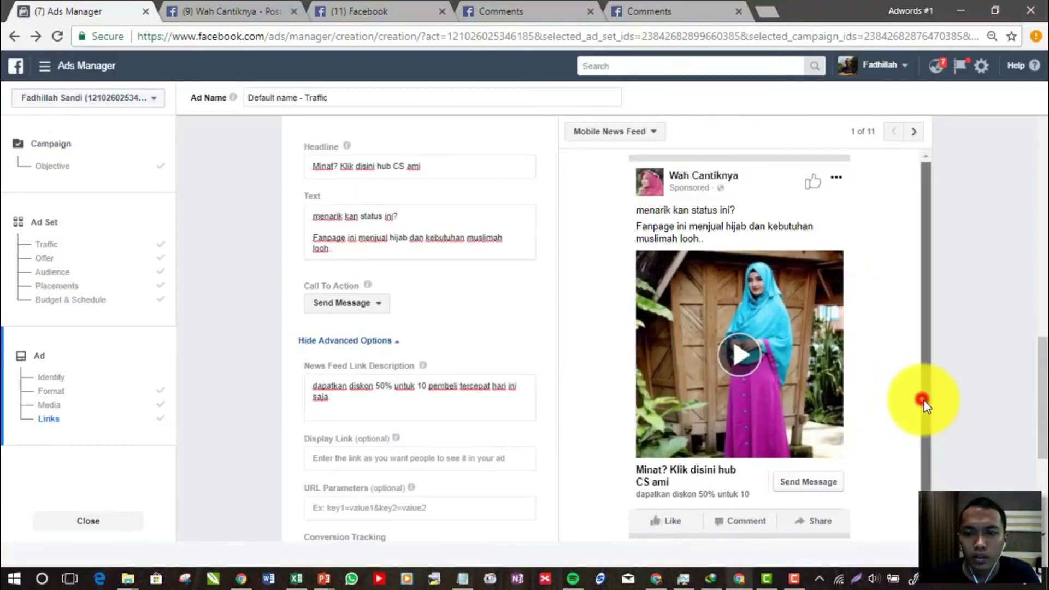
pyautogui.click(421, 391)
pyautogui.moveTo(300, 365); pyautogui.dragTo(447, 373)
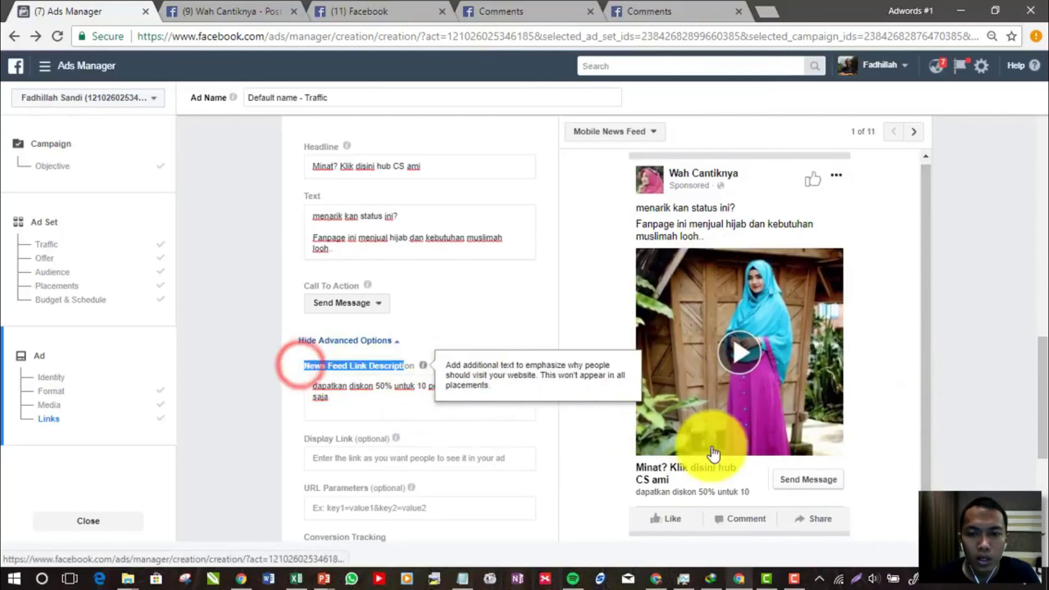
pyautogui.click(325, 382)
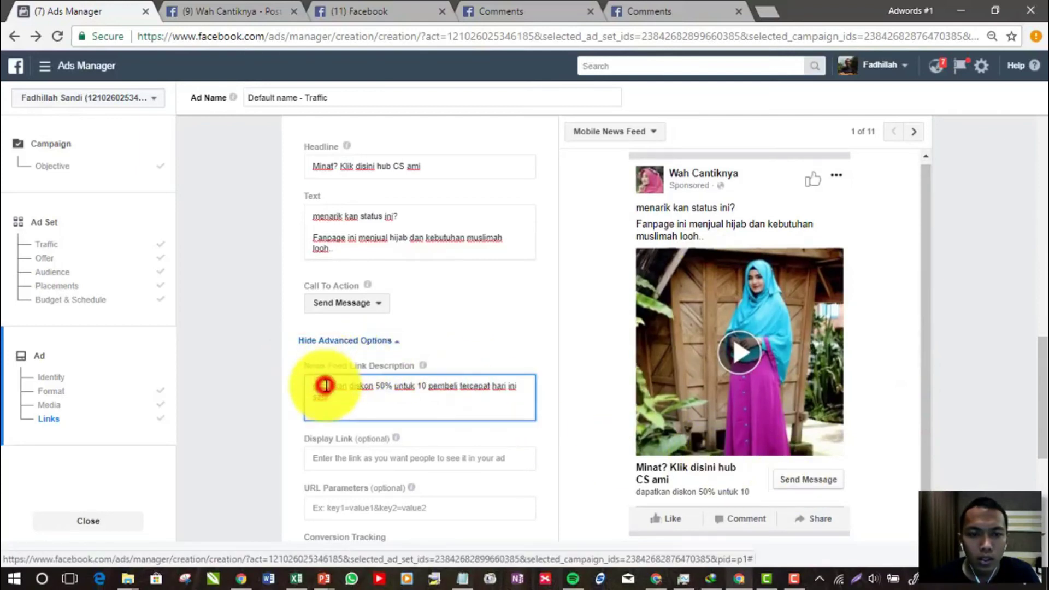
pyautogui.click(376, 409)
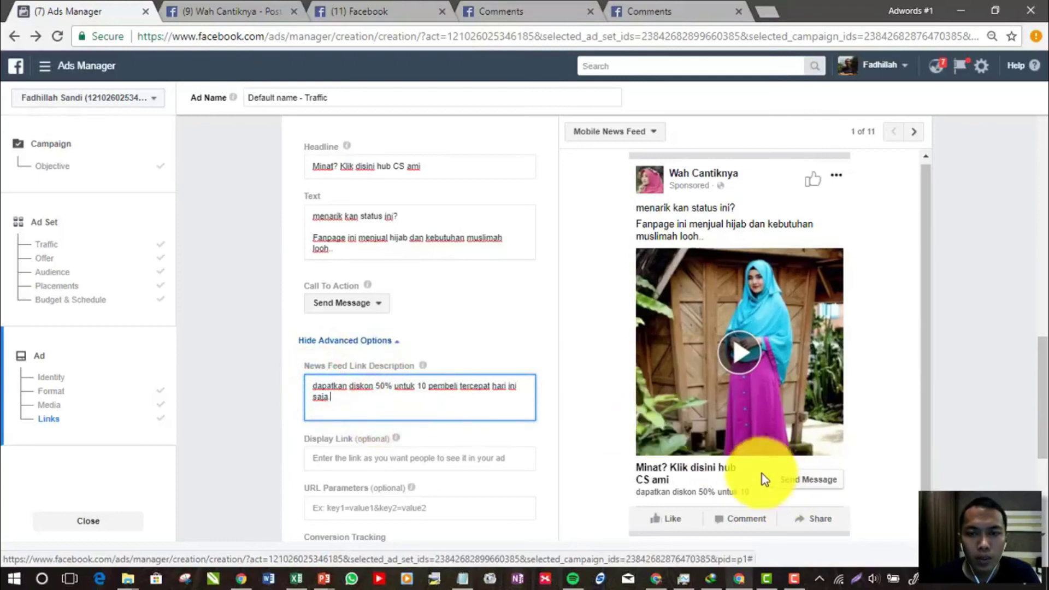
pyautogui.click(542, 343)
pyautogui.tripleClick(468, 398)
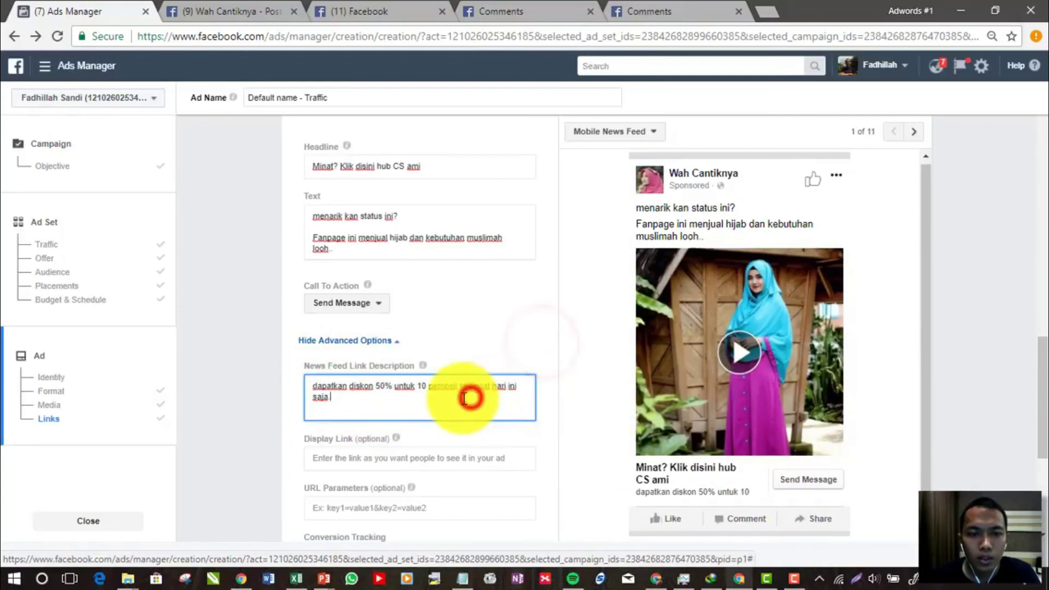
pyautogui.click(636, 492)
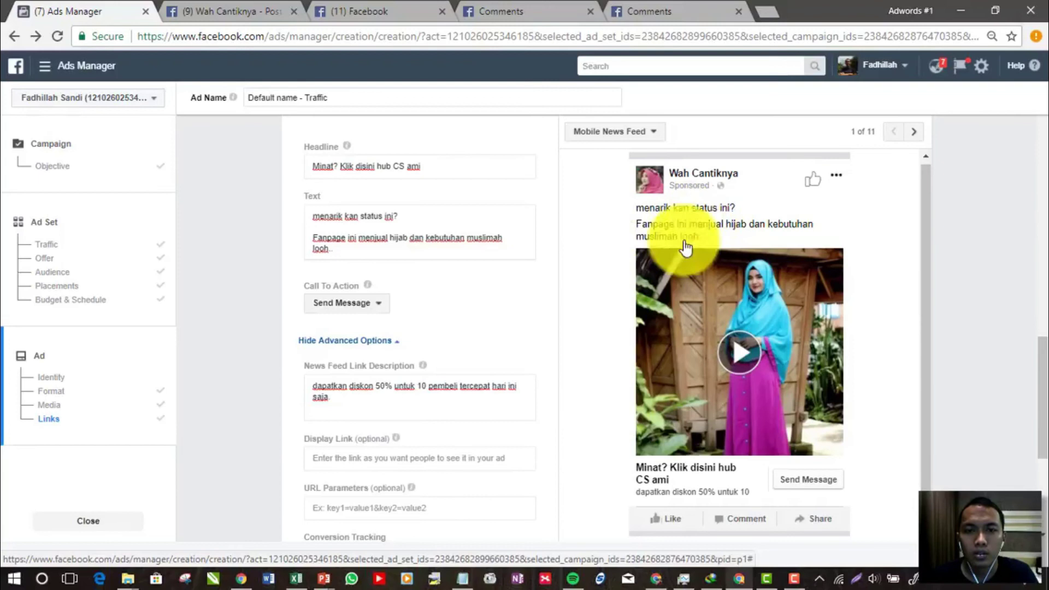
pyautogui.scroll(5, 486, 300)
pyautogui.scroll(-5, 759, 351)
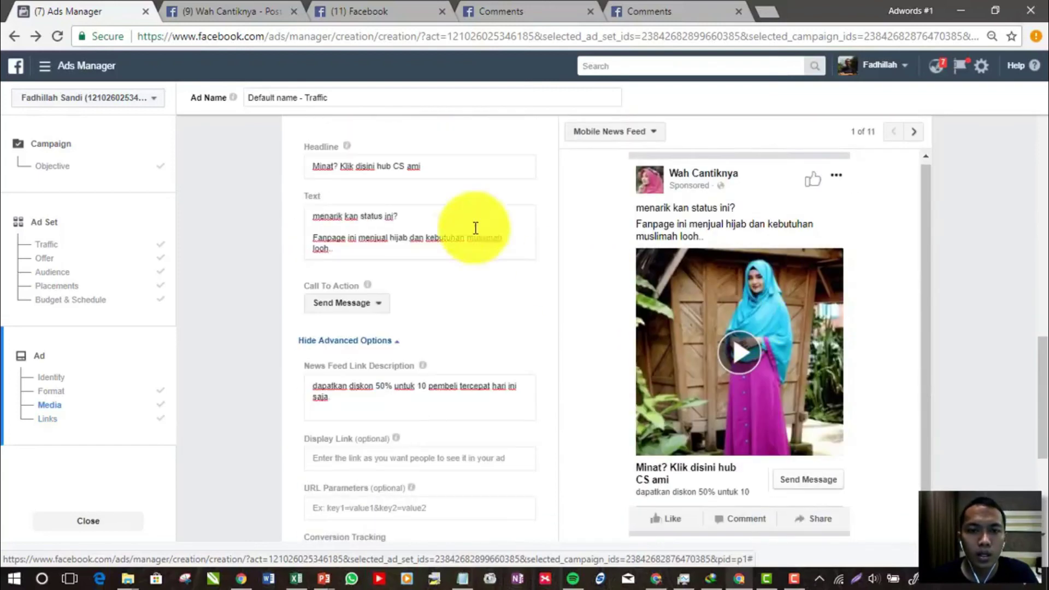
# - Append the paragraphs "apakah ini terlalu panjang?" and "coba ketik lagi status deh, pasti ada more..." to the ad text
pyautogui.click(404, 253)
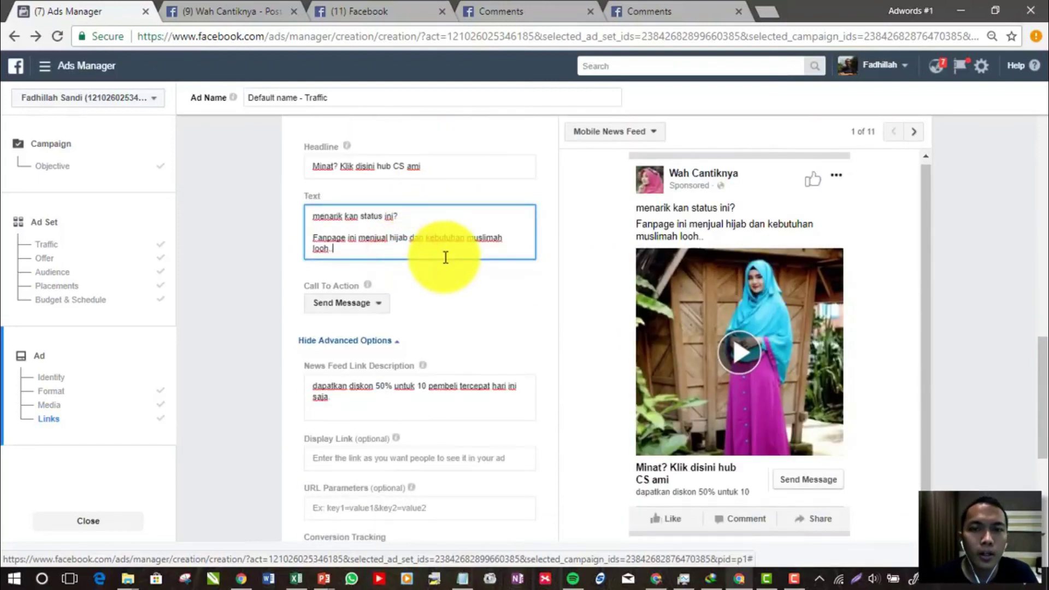
pyautogui.press('Return')
pyautogui.press('Return')
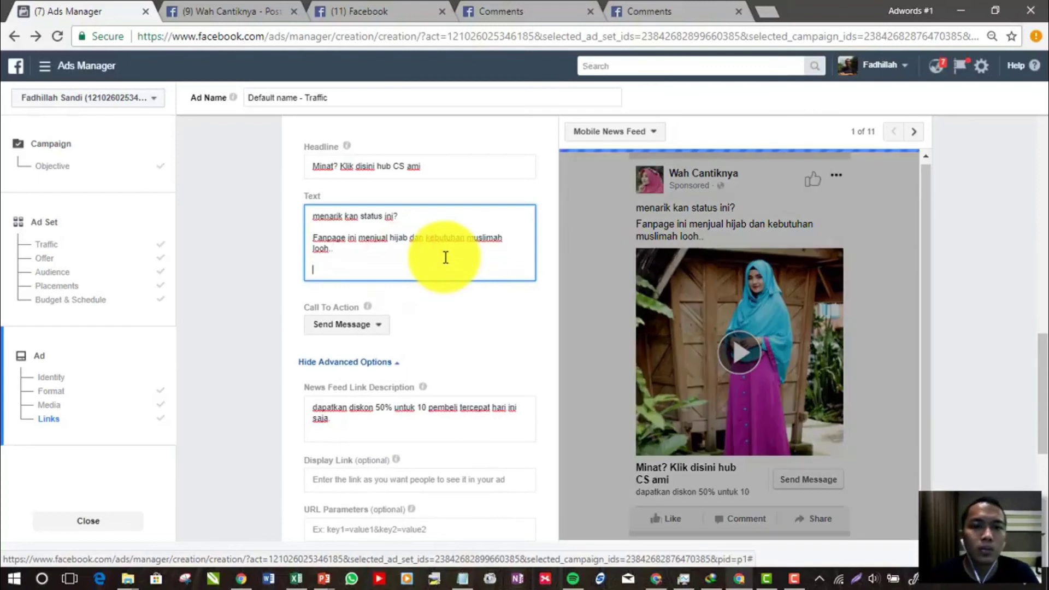
pyautogui.write('apakah ')
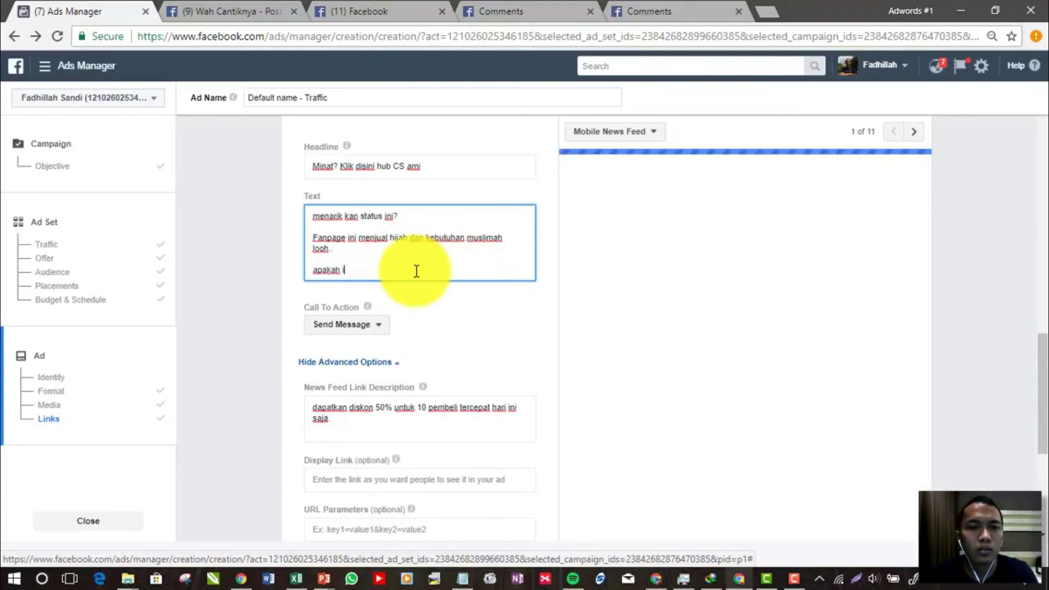
pyautogui.write('ini terlalu pan')
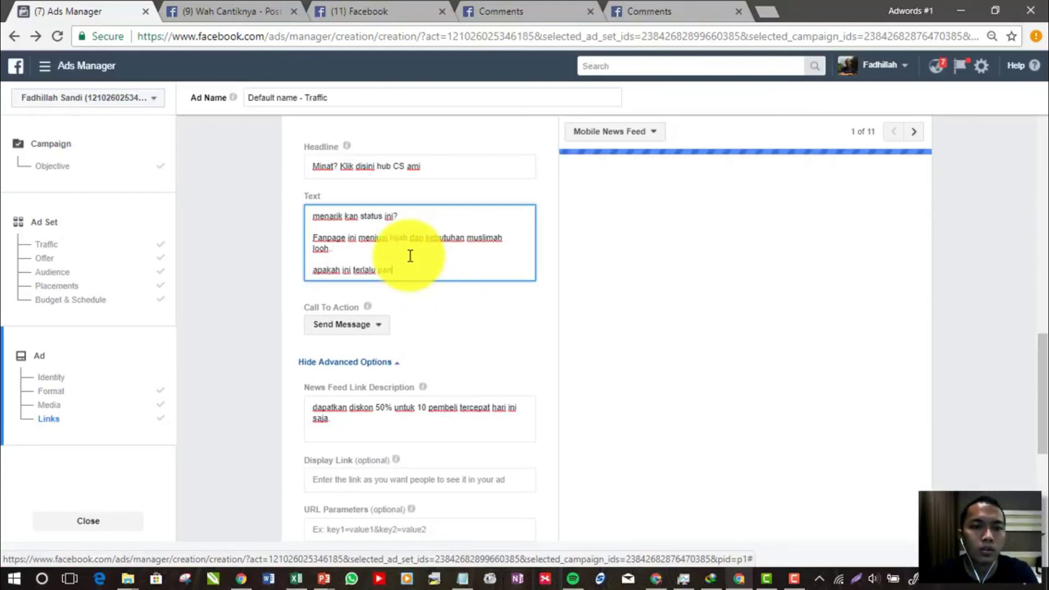
pyautogui.write('jang?')
pyautogui.press('Return')
pyautogui.press('Return')
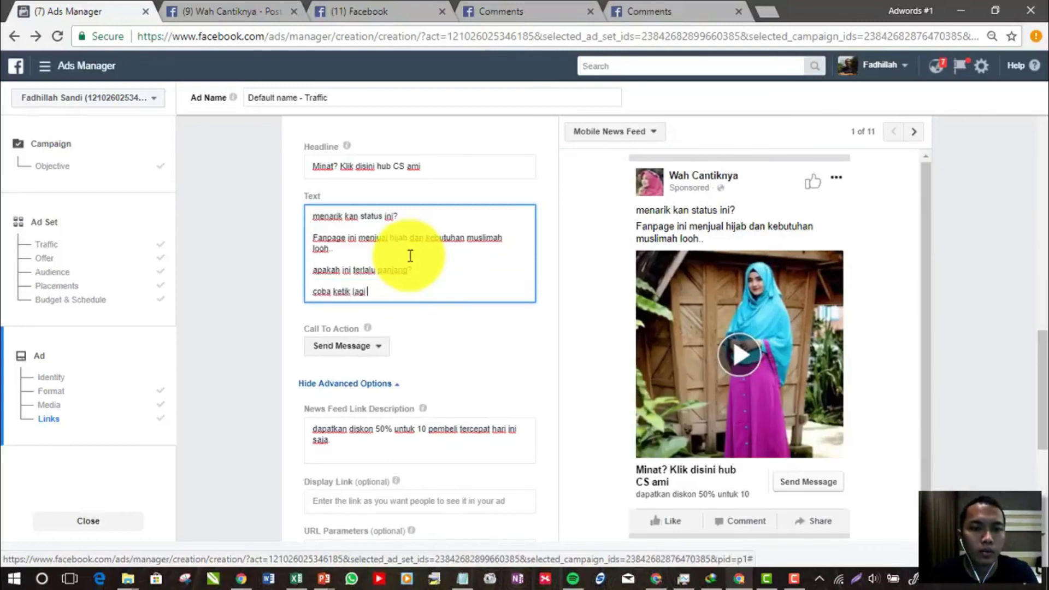
pyautogui.write('coba ketik lagi status deh. pasti ada')
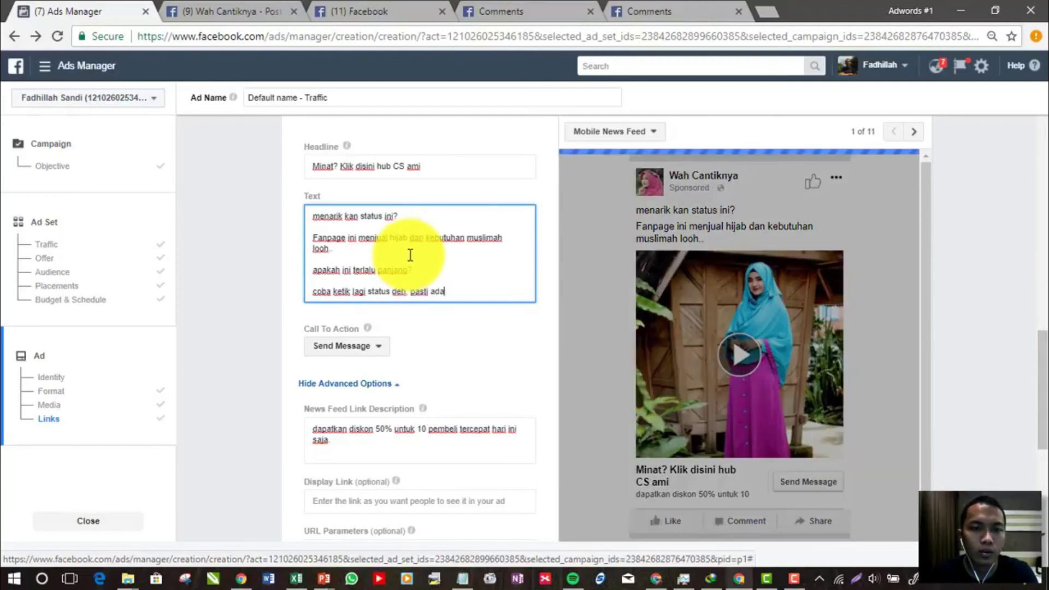
pyautogui.write(' more..')
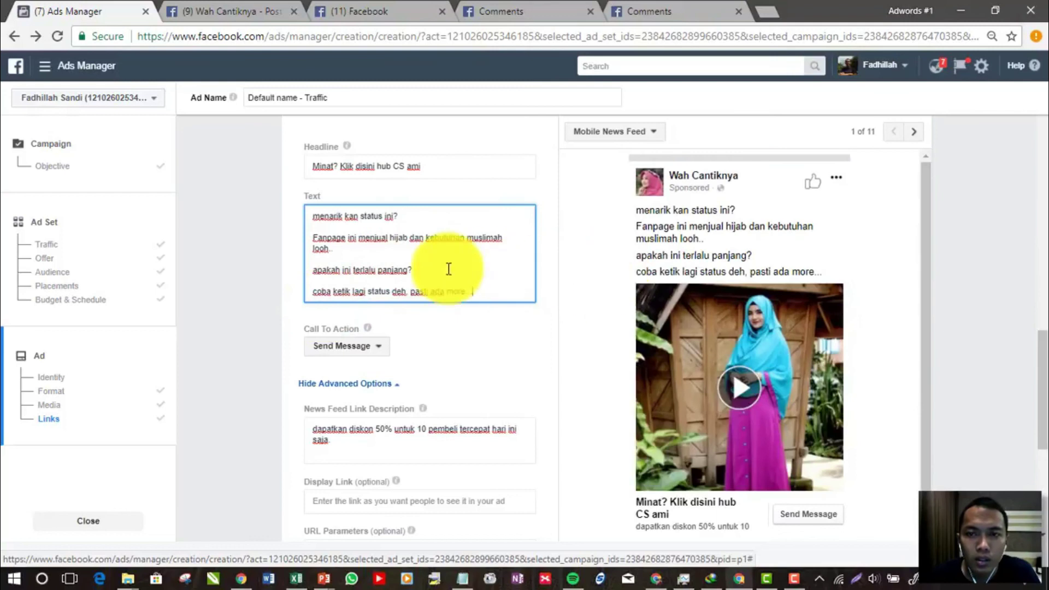
# - Lengthen the ad text with two copies of its paragraphs from "Fanpage ini menjual" to "pasti ada more", and check the preview
pyautogui.moveTo(313, 238); pyautogui.dragTo(474, 291)
pyautogui.hotkey('ctrl', 'c')
pyautogui.click(473, 291)
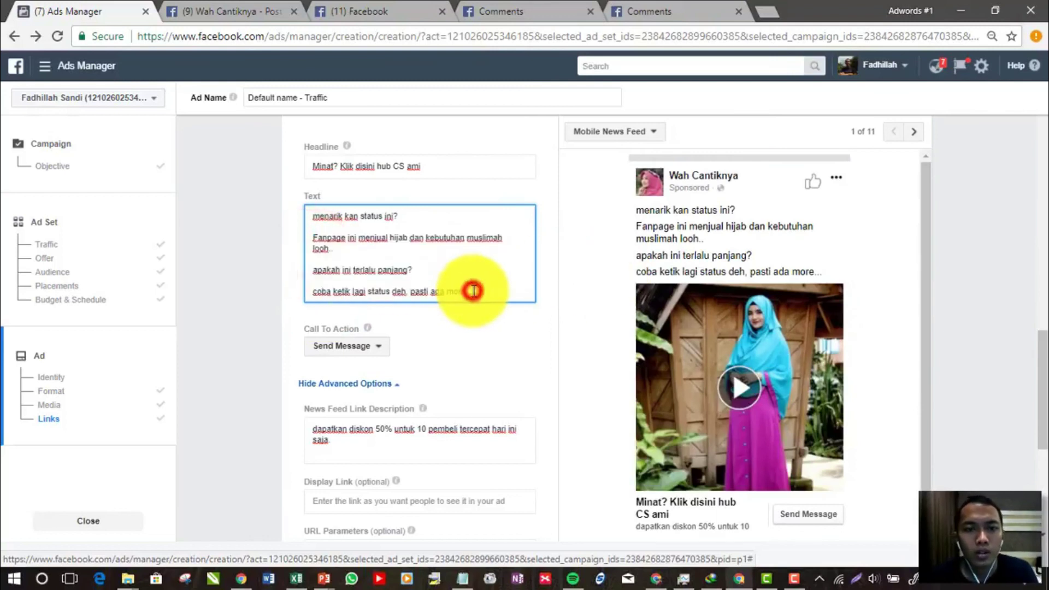
pyautogui.press('Return')
pyautogui.press('Return')
pyautogui.hotkey('ctrl', 'v')
pyautogui.press('Return')
pyautogui.hotkey('ctrl', 'v')
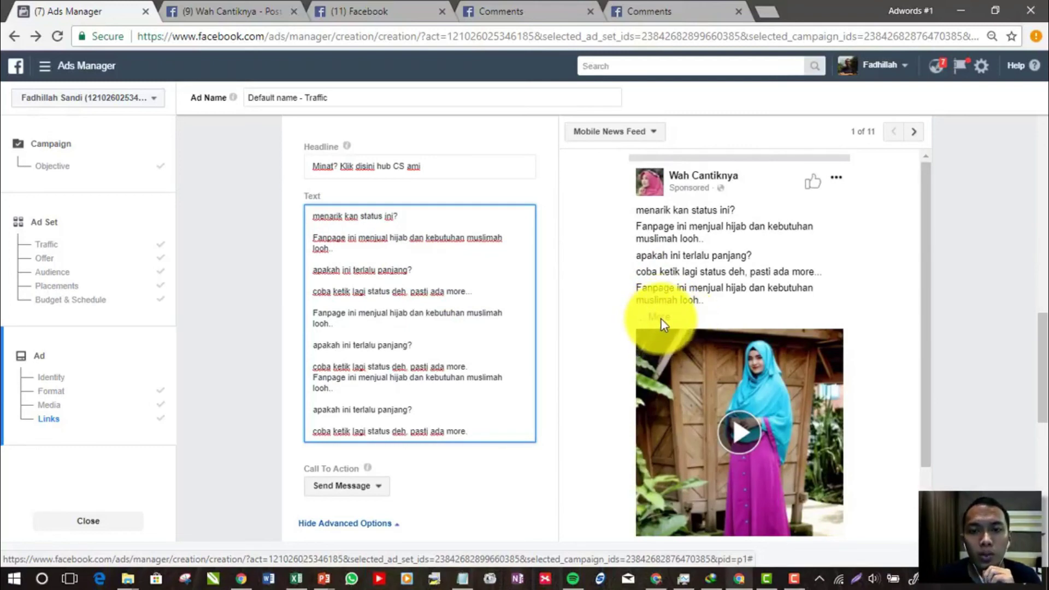
pyautogui.scroll(-1, 672, 306)
pyautogui.scroll(1, 672, 302)
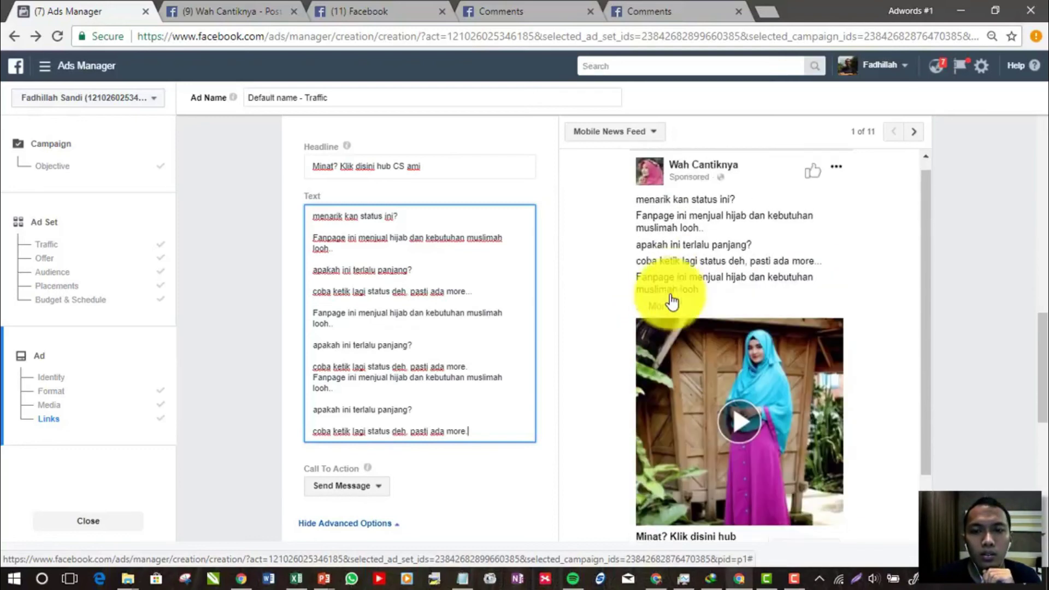
pyautogui.scroll(1, 672, 301)
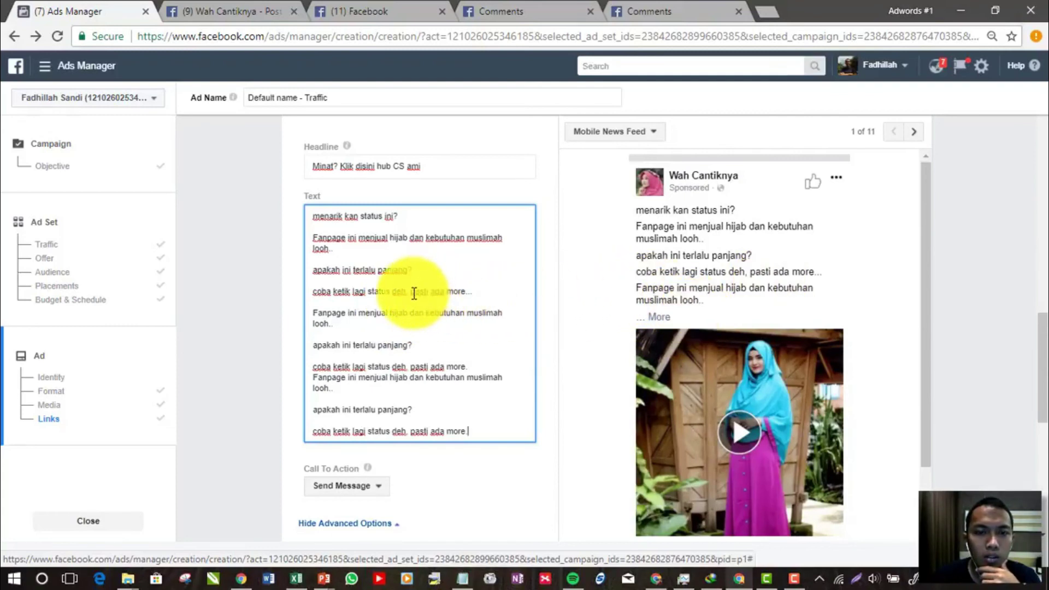
# - Replace the ad text from the first "pasti ada more" to the end with: klik "selengkapnya atau more" untuk info -->
pyautogui.moveTo(414, 293); pyautogui.dragTo(494, 433)
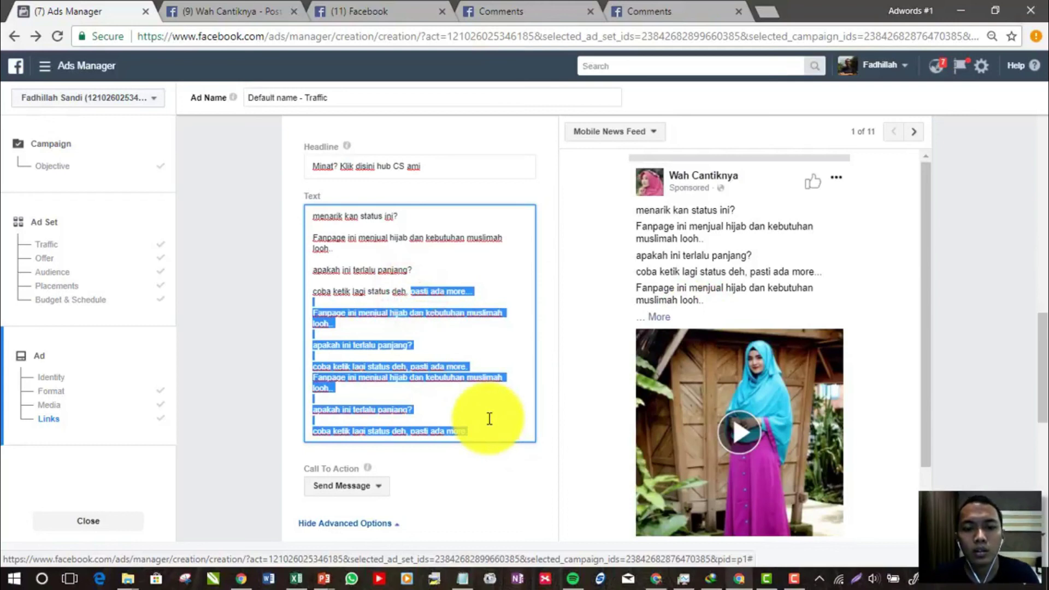
pyautogui.write('klik')
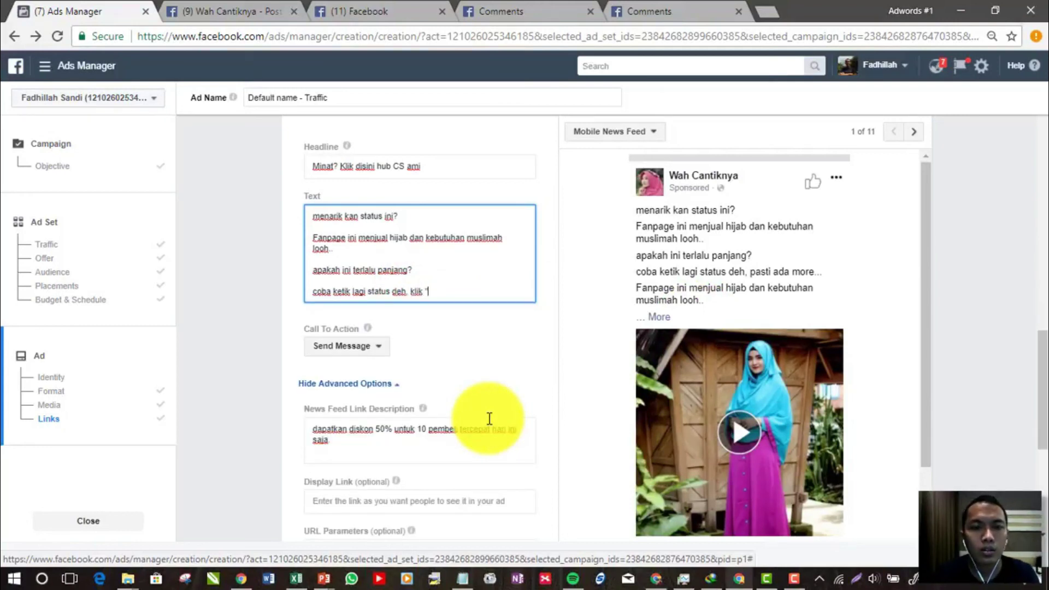
pyautogui.write(' "selengkapnya atau more"')
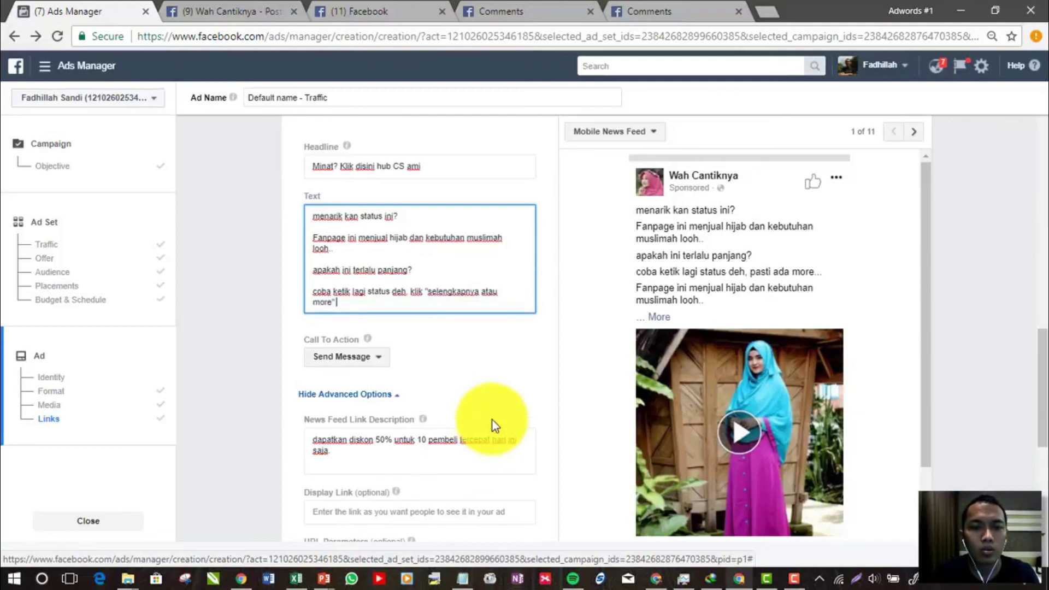
pyautogui.write(' untuk info')
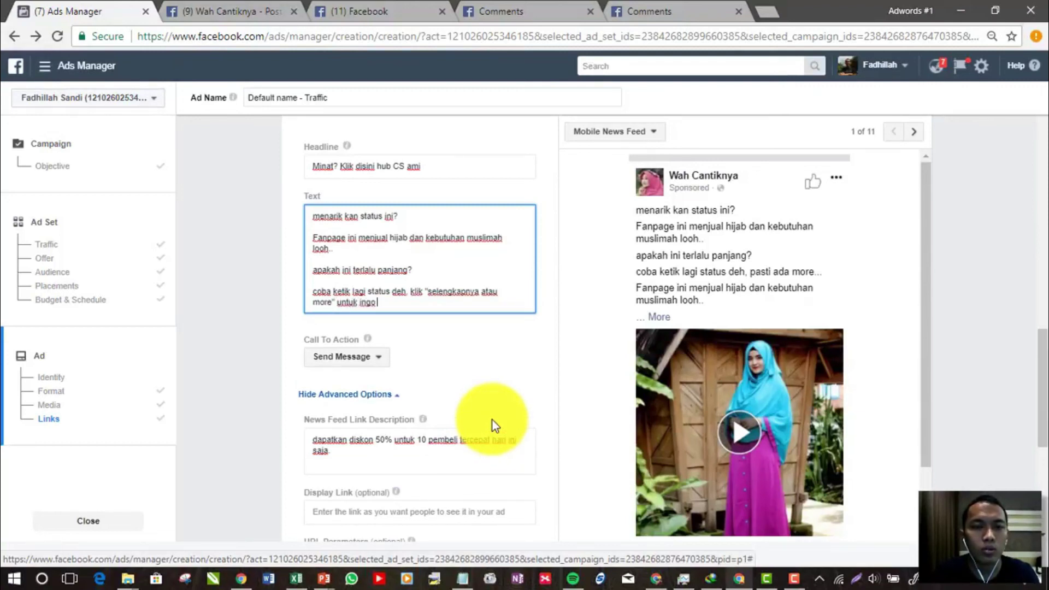
pyautogui.write(' -->')
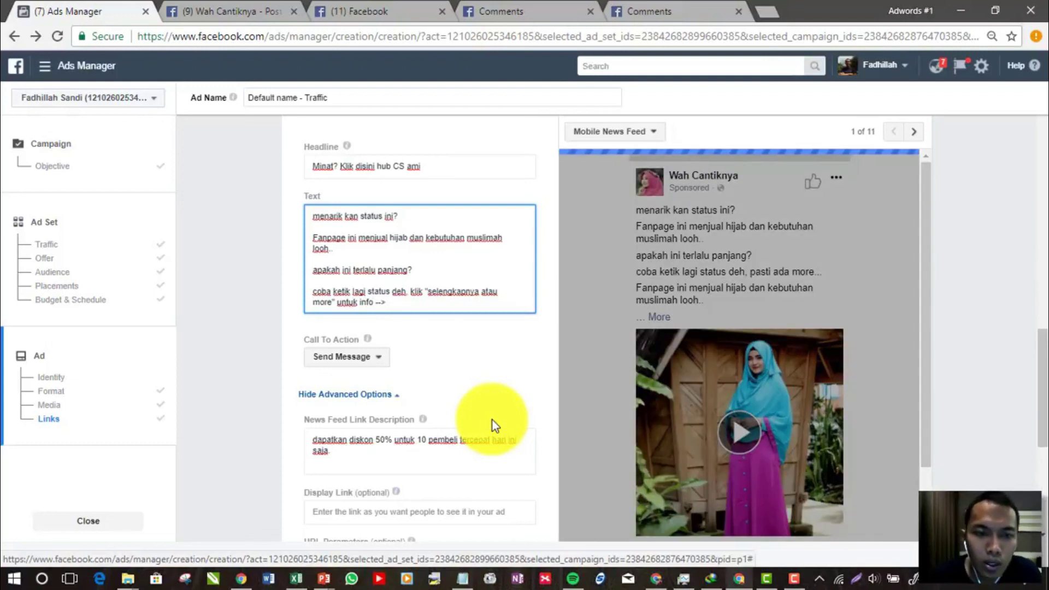
# - Add four lines of random filler text, from "shaowi ndoiawdca" to "acnodiasncodihasondcas", at the end of the ad text
pyautogui.press('Return')
pyautogui.press('Return')
pyautogui.write('shaowi ndoiawdc')
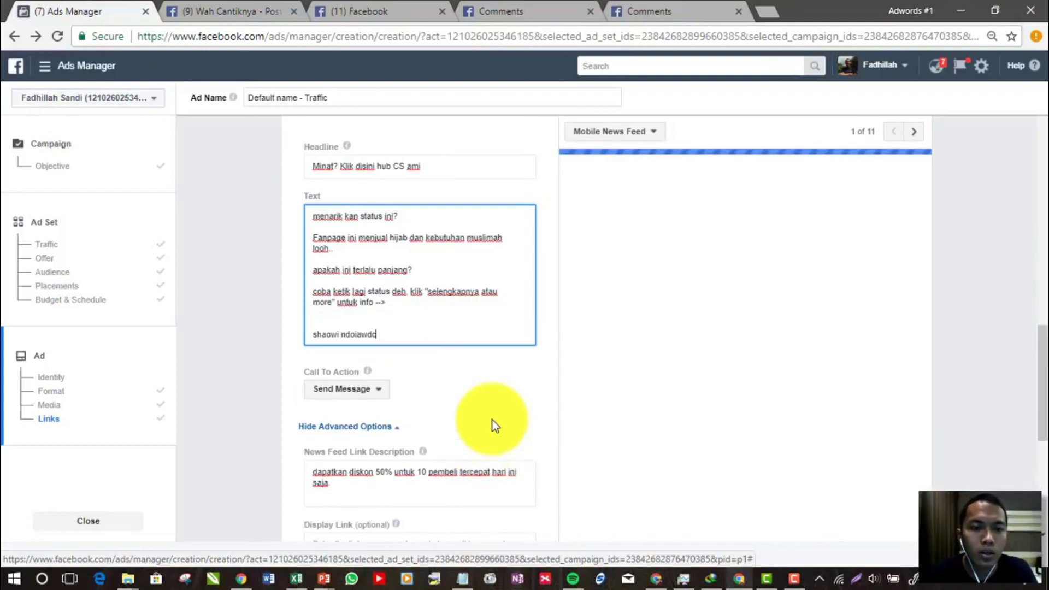
pyautogui.write('a szdna')
pyautogui.press('Return')
pyautogui.write('szdnacudowainda')
pyautogui.press('Return')
pyautogui.write('asdhncaosidhoa')
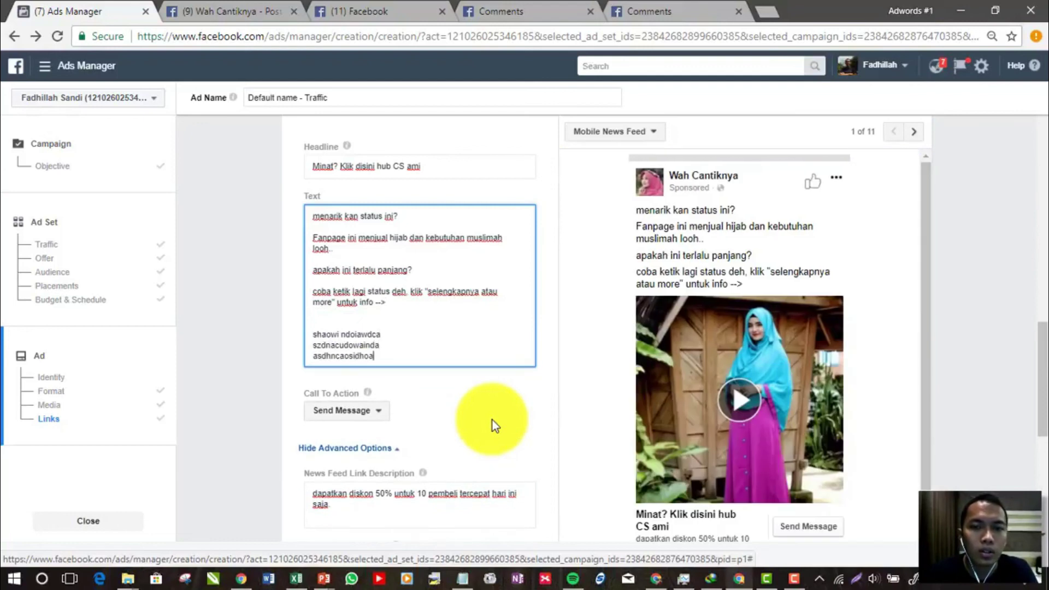
pyautogui.write('sind')
pyautogui.press('Return')
pyautogui.write('acnodiasncodihasondcas')
pyautogui.press('Return')
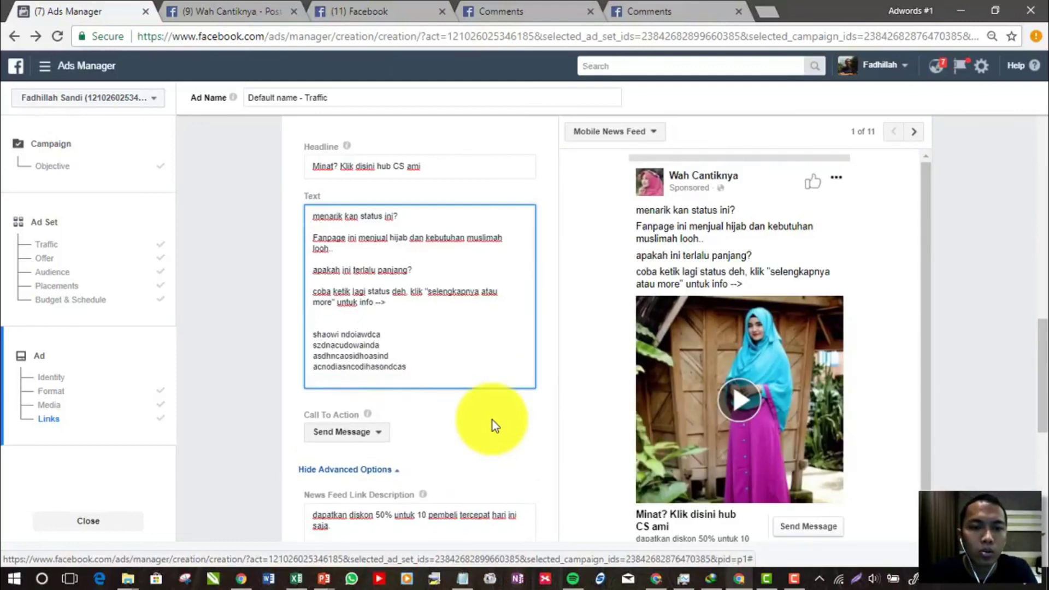
# - Add a second filler block with the lines "asdoihasdo sad" and "soadhoasdsa]" below the first one
pyautogui.press('Return')
pyautogui.write('asdoihasdo sad')
pyautogui.press('Return')
pyautogui.write('soadhoasdsa')
pyautogui.press('Return')
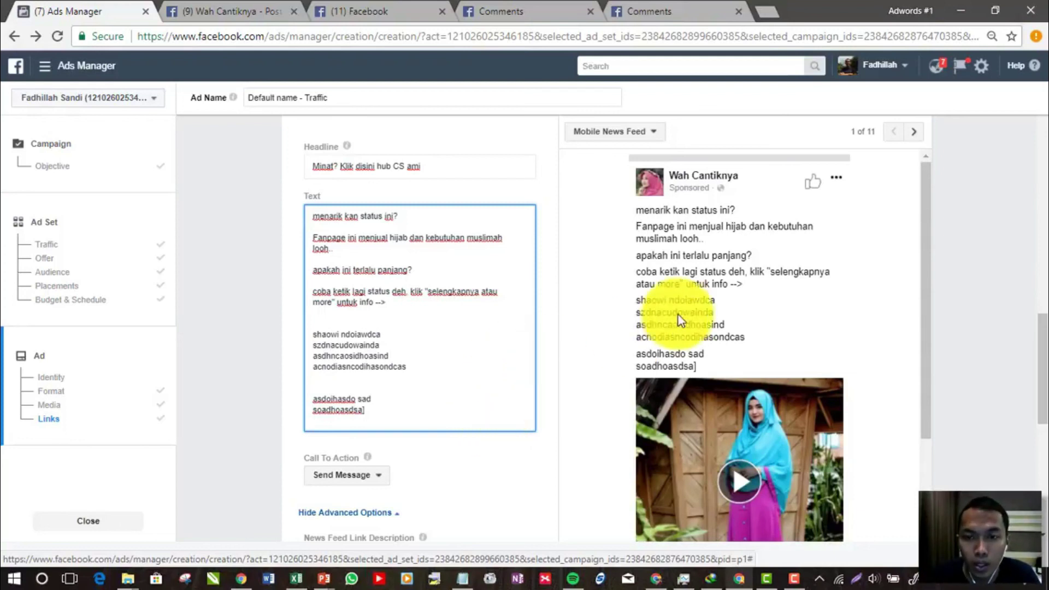
# - Join the four lines of the first filler block into one comma-separated paragraph
pyautogui.click(318, 348)
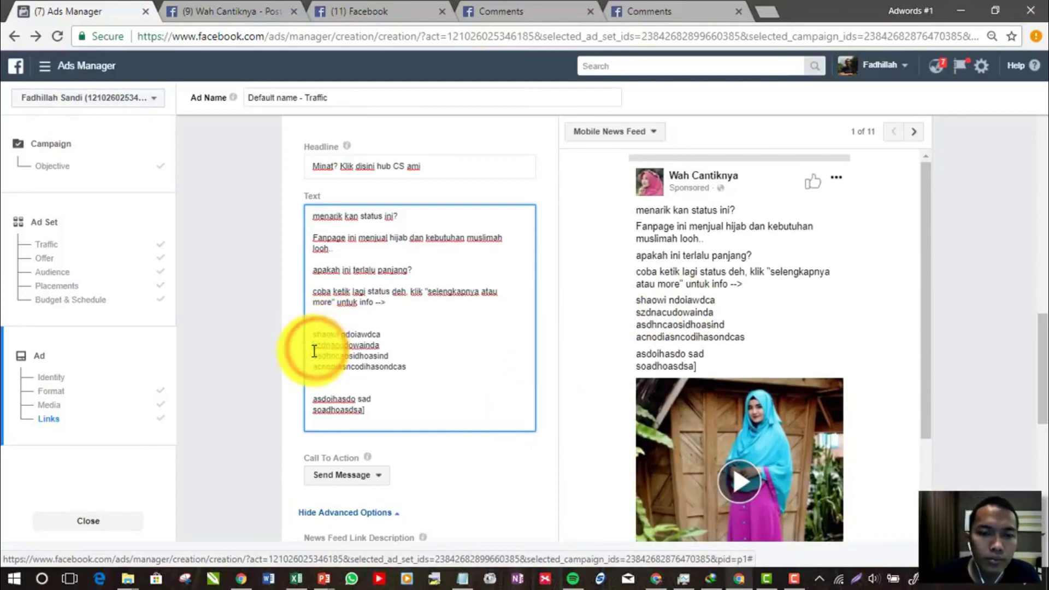
pyautogui.press('BackSpace')
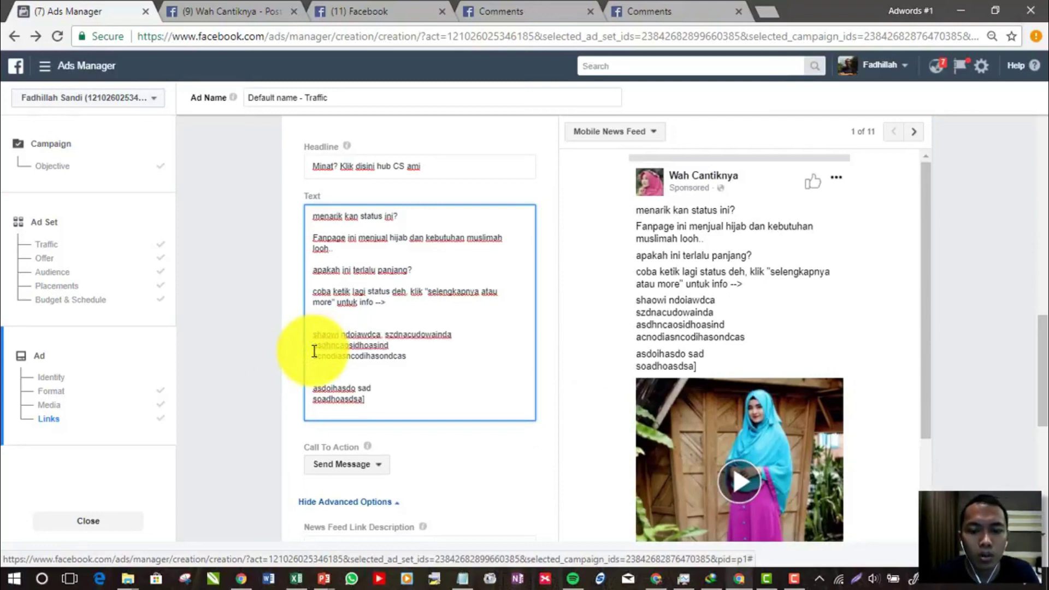
pyautogui.click(314, 353)
pyautogui.press('BackSpace')
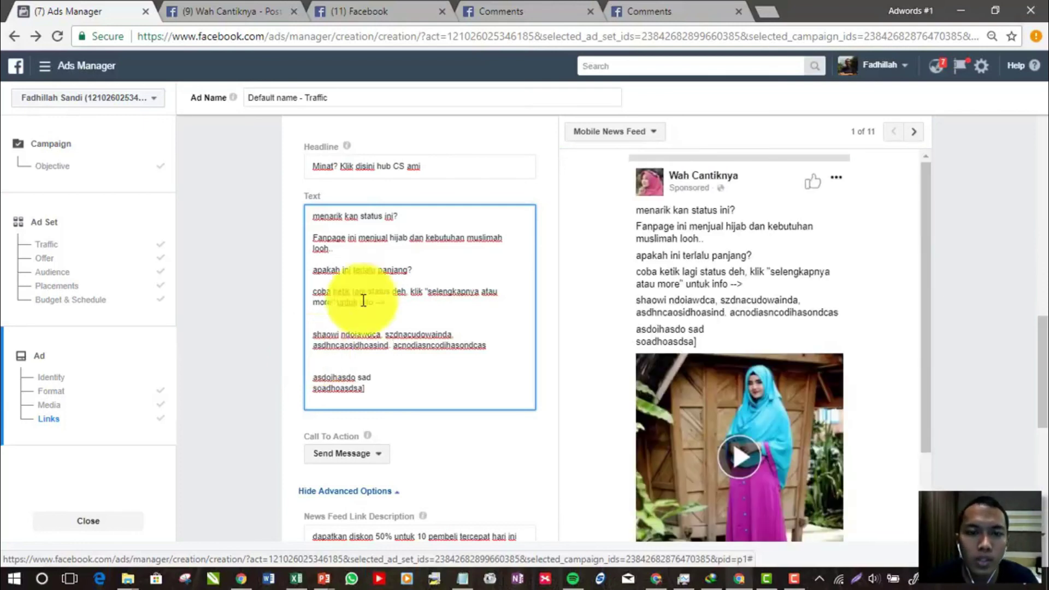
# - Replace the closing "asdoihasdo sad" block of the ad text with repeated copies of the comma-separated filler paragraph
pyautogui.moveTo(315, 322); pyautogui.dragTo(399, 404)
pyautogui.click(386, 404)
pyautogui.click(379, 398)
pyautogui.click(351, 371)
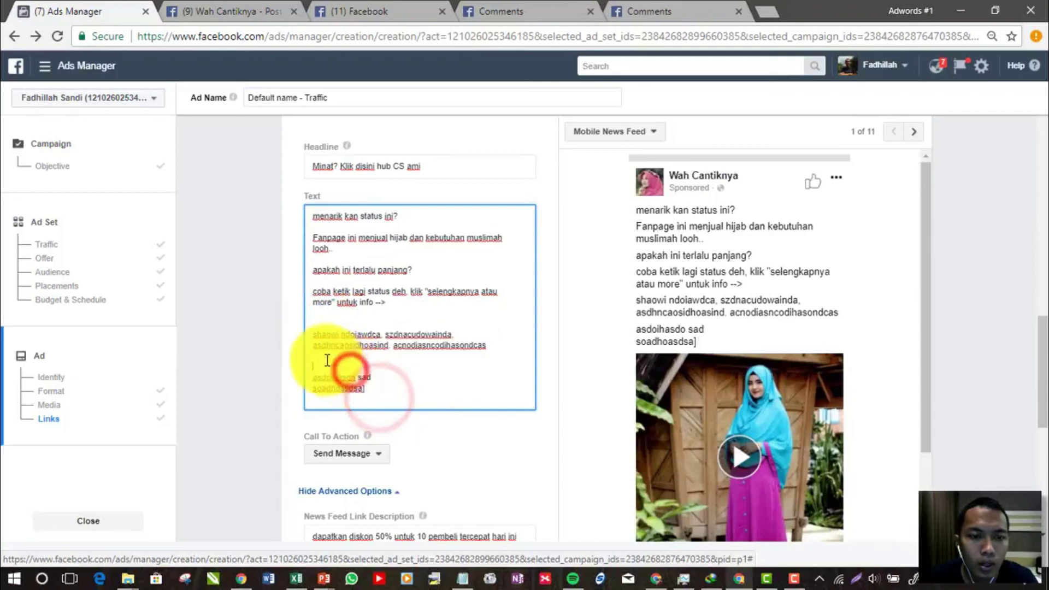
pyautogui.click(302, 334)
pyautogui.moveTo(484, 349); pyautogui.dragTo(320, 311)
pyautogui.click(316, 360)
pyautogui.moveTo(315, 360); pyautogui.dragTo(386, 421)
pyautogui.hotkey('ctrl', 'v')
pyautogui.hotkey('ctrl', 'v')
pyautogui.hotkey('ctrl', 'v')
pyautogui.hotkey('ctrl', 'v')
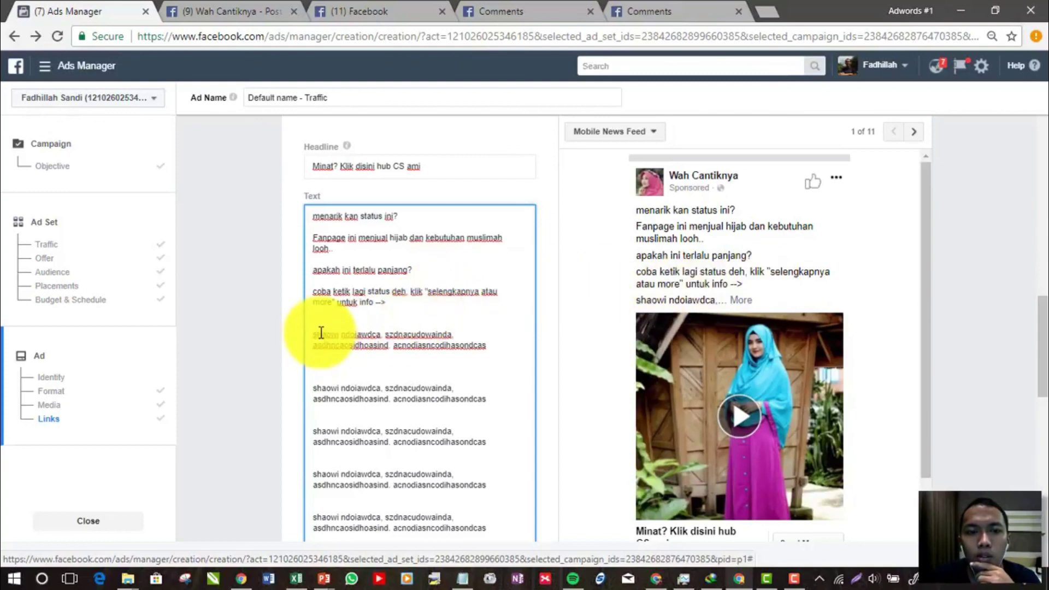
# - Replace the first filler paragraph with the heading "Detail Produk" above a dashed line, and check the text in the ad preview
pyautogui.moveTo(314, 333); pyautogui.dragTo(494, 349)
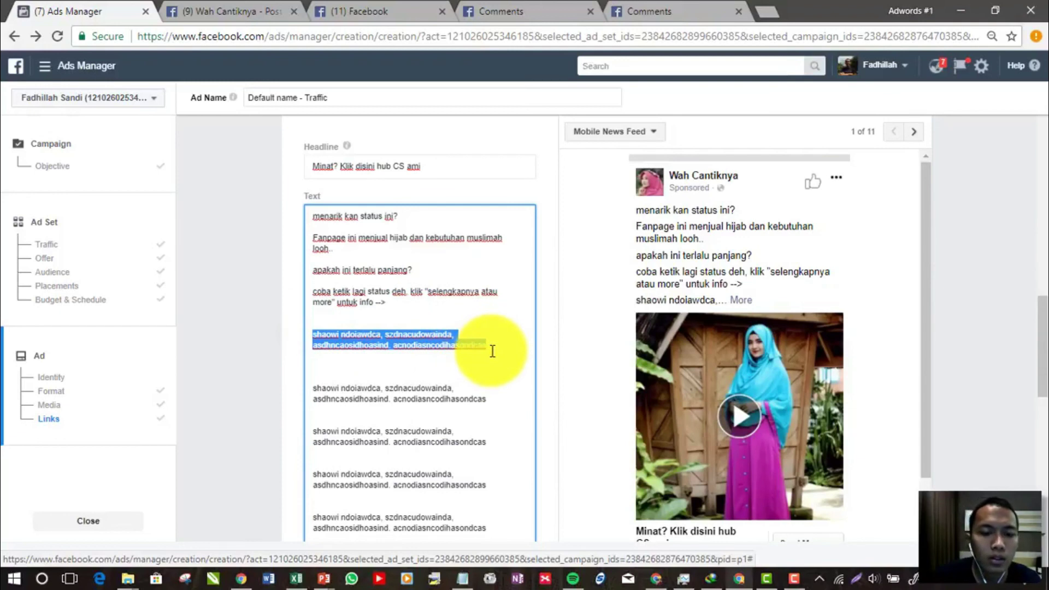
pyautogui.write('Detail Produk')
pyautogui.press('Return')
pyautogui.press('Return')
pyautogui.write('-')
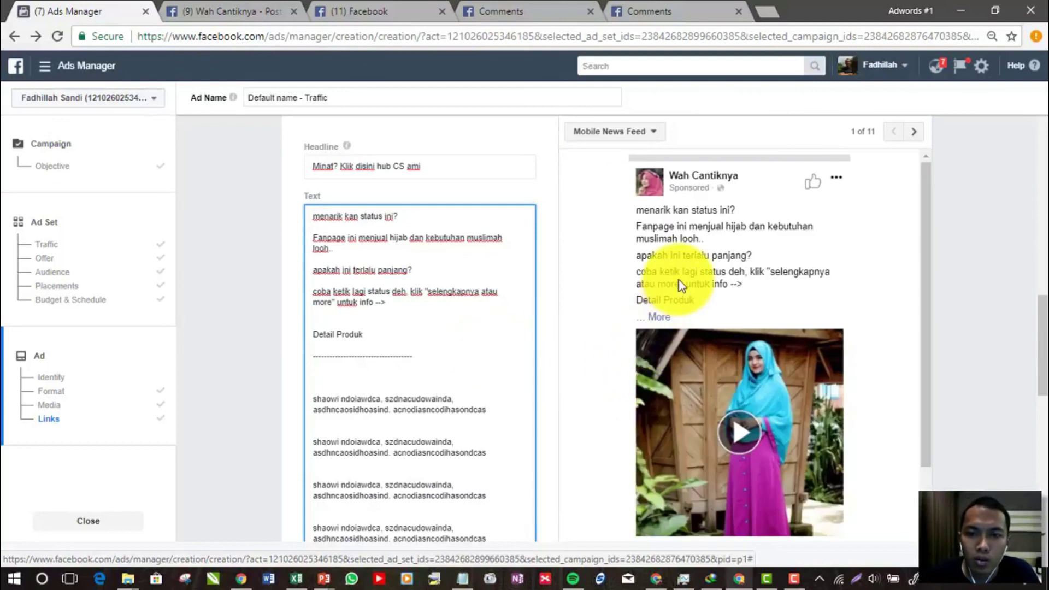
pyautogui.click(667, 316)
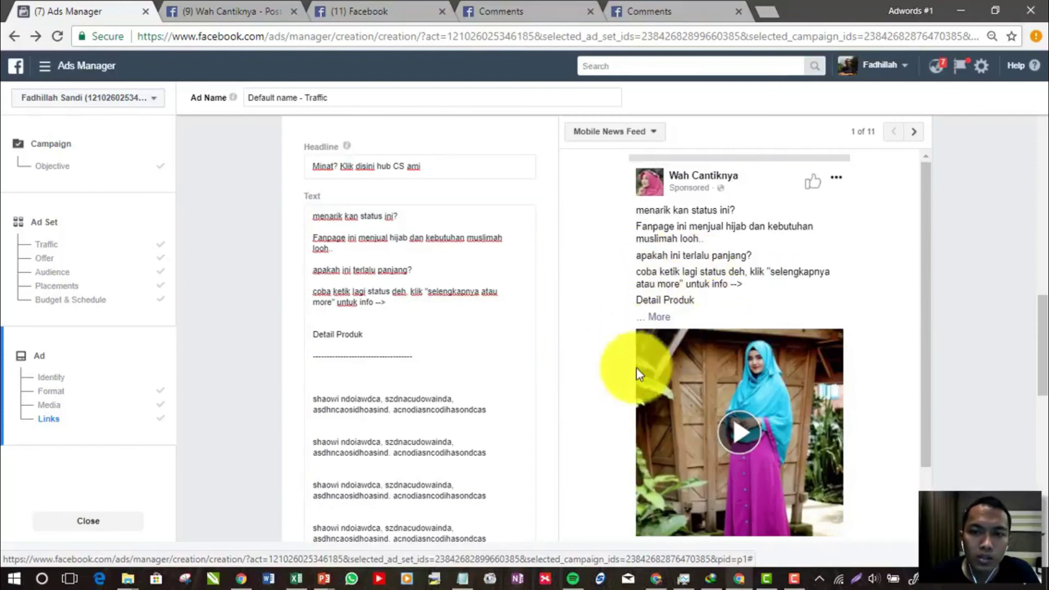
pyautogui.scroll(-2, 688, 388)
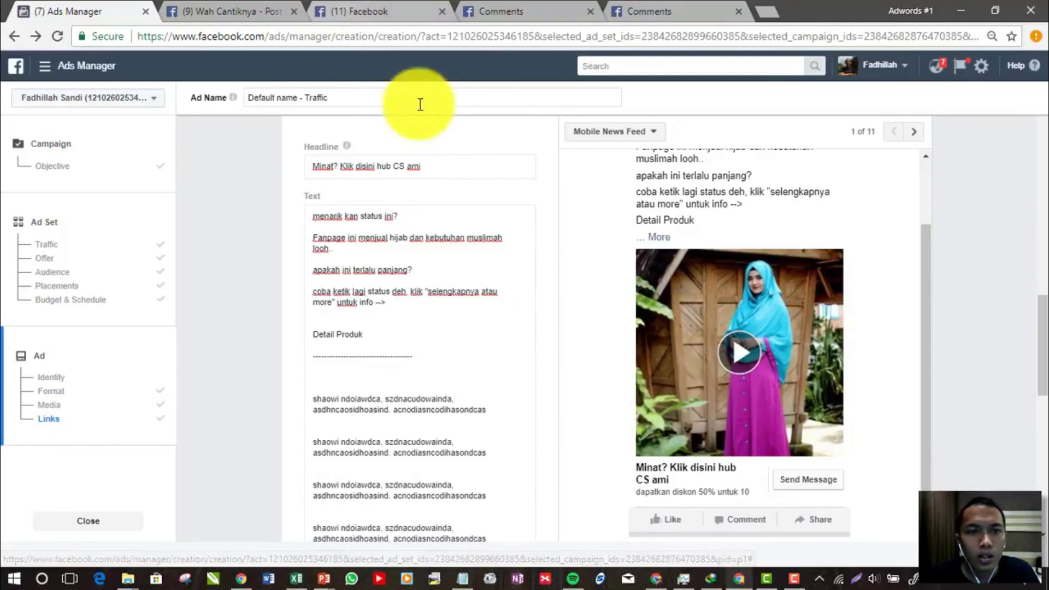
# - Switch to the Wah Cantiknya page's posts and look over the published slideshow post
pyautogui.click(247, 8)
pyautogui.scroll(-6, 396, 328)
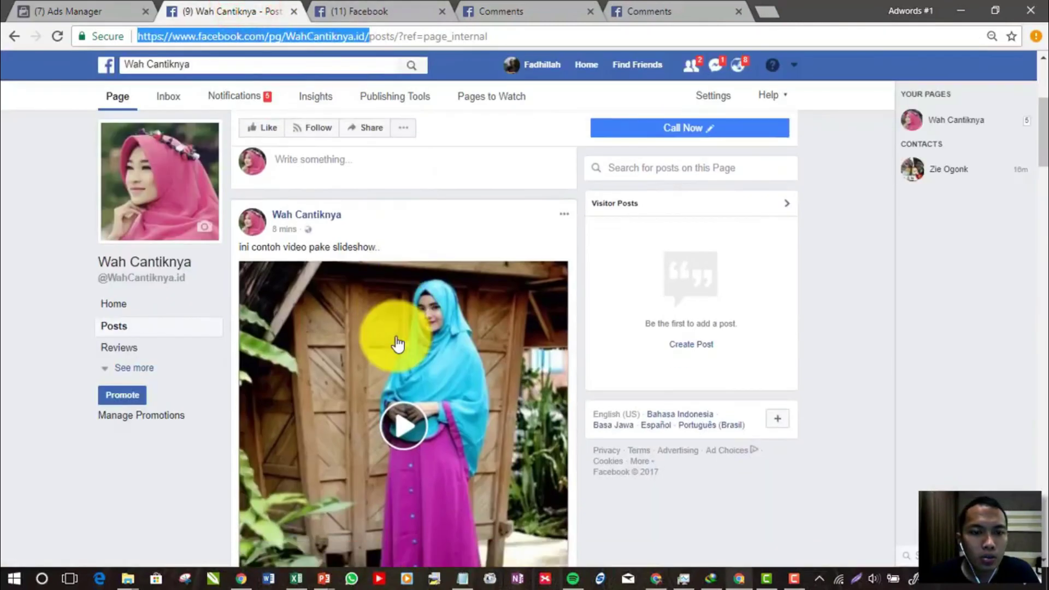
pyautogui.scroll(5, 398, 336)
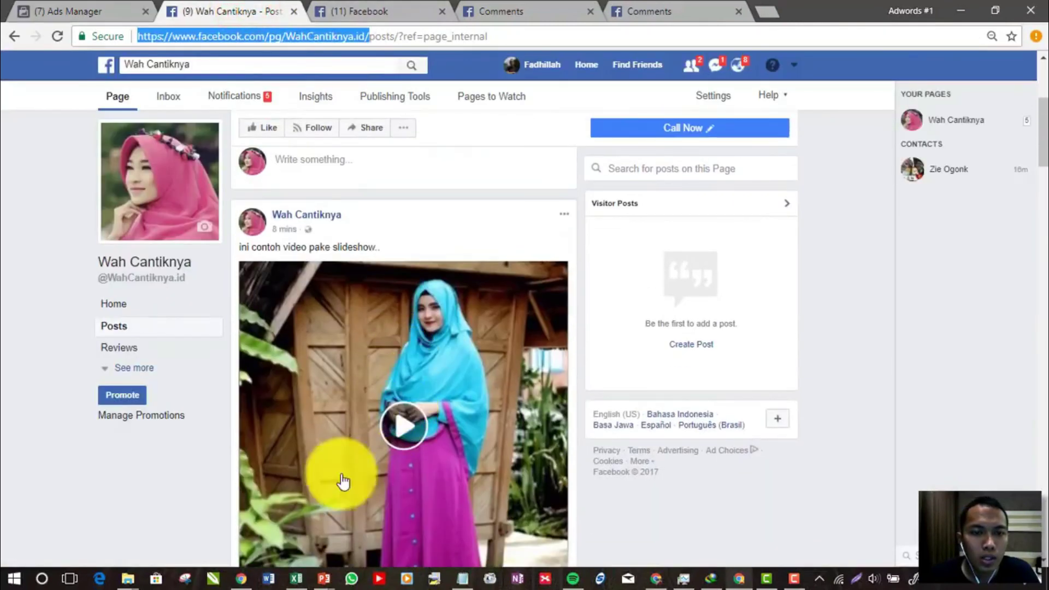
pyautogui.moveTo(1044, 147)
pyautogui.mouseDown()
pyautogui.moveTo(1044, 163)
pyautogui.moveTo(1043, 141)
pyautogui.moveTo(1043, 154)
pyautogui.mouseUp()
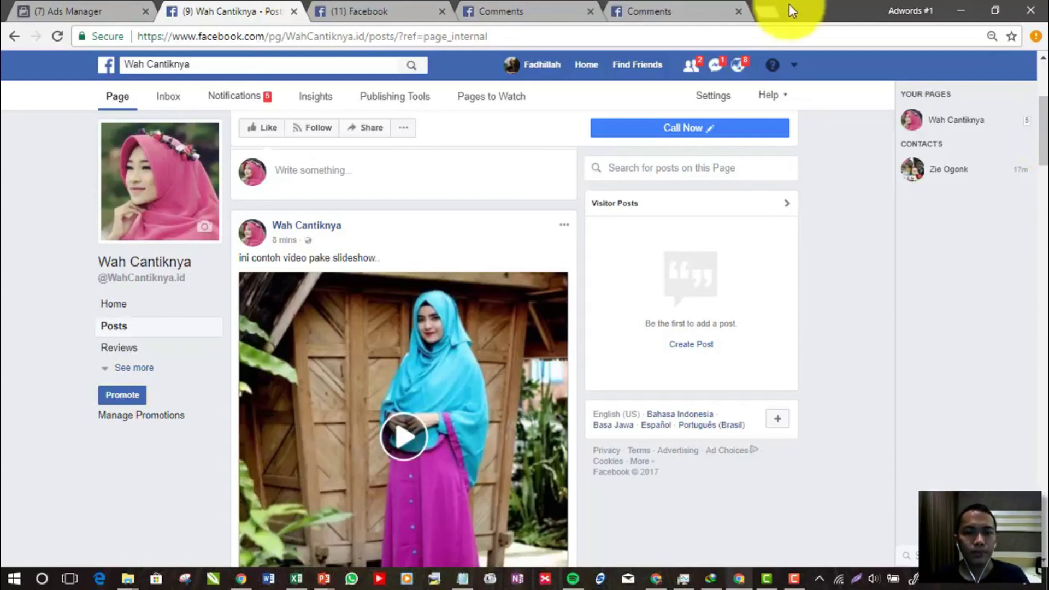
# - Look over the top of the page's posts and check the account's messages, friend requests and notifications
pyautogui.scroll(4, 1045, 143)
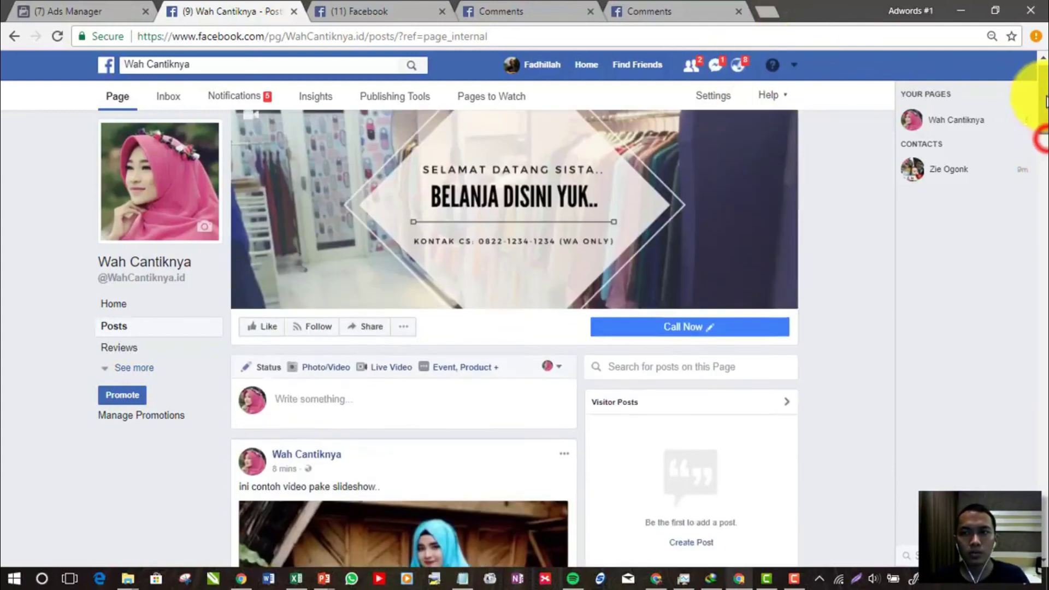
pyautogui.scroll(-2, 1044, 128)
pyautogui.scroll(2, 1044, 124)
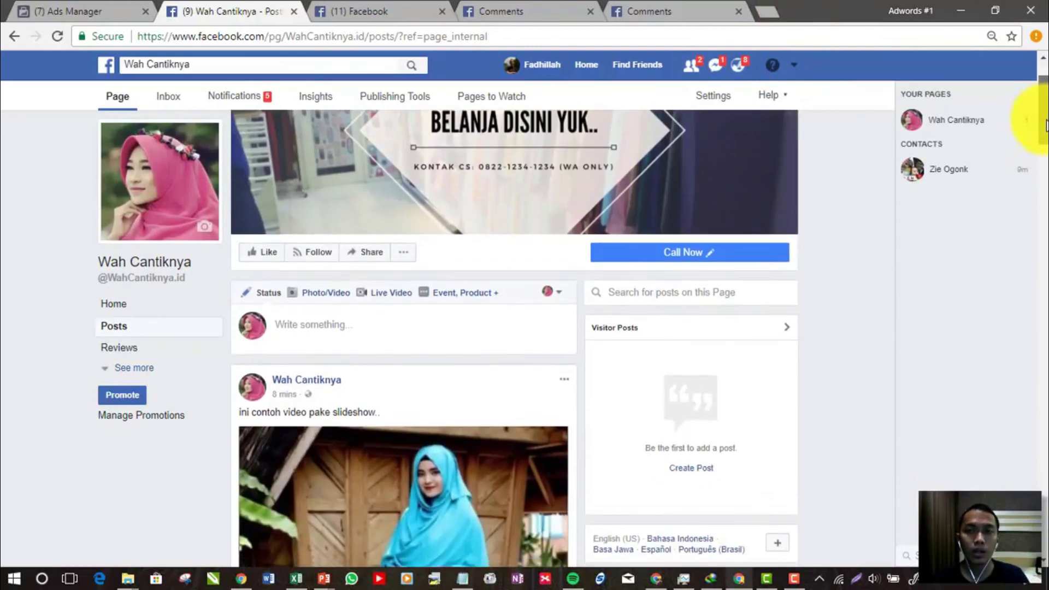
pyautogui.click(716, 69)
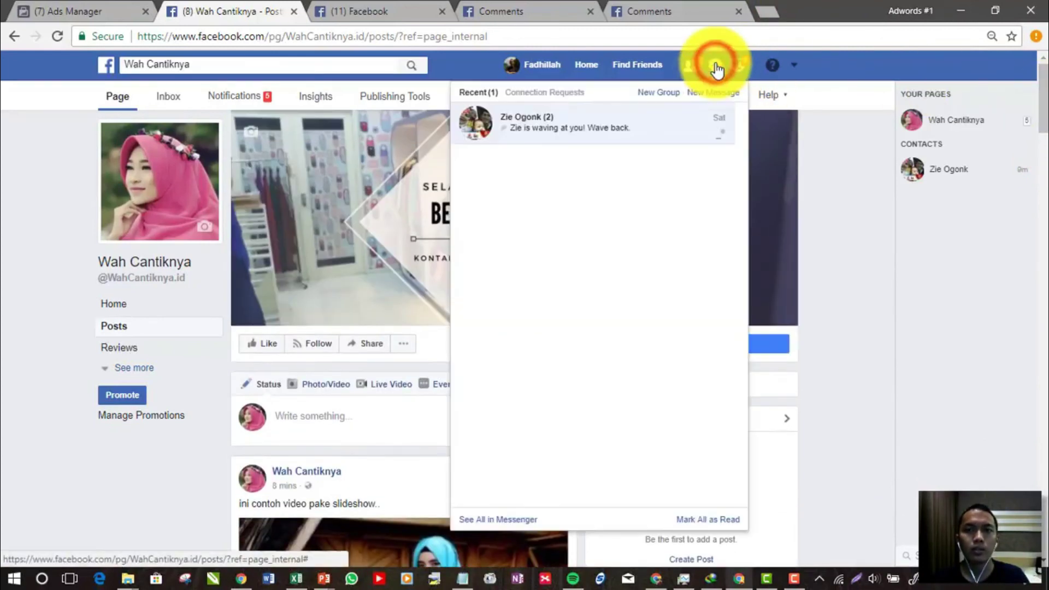
pyautogui.click(738, 65)
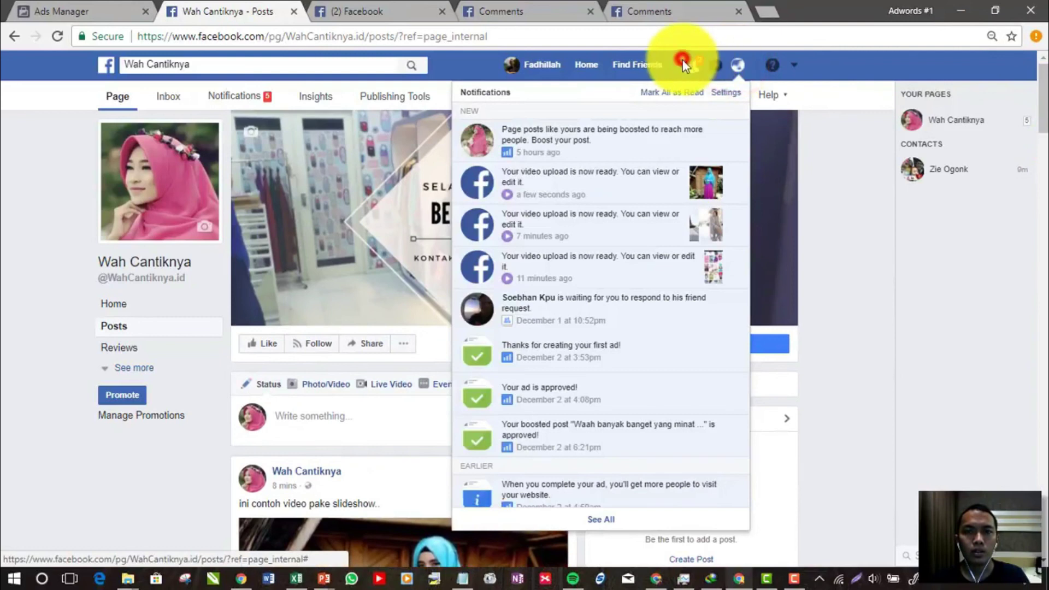
pyautogui.click(687, 65)
pyautogui.click(739, 68)
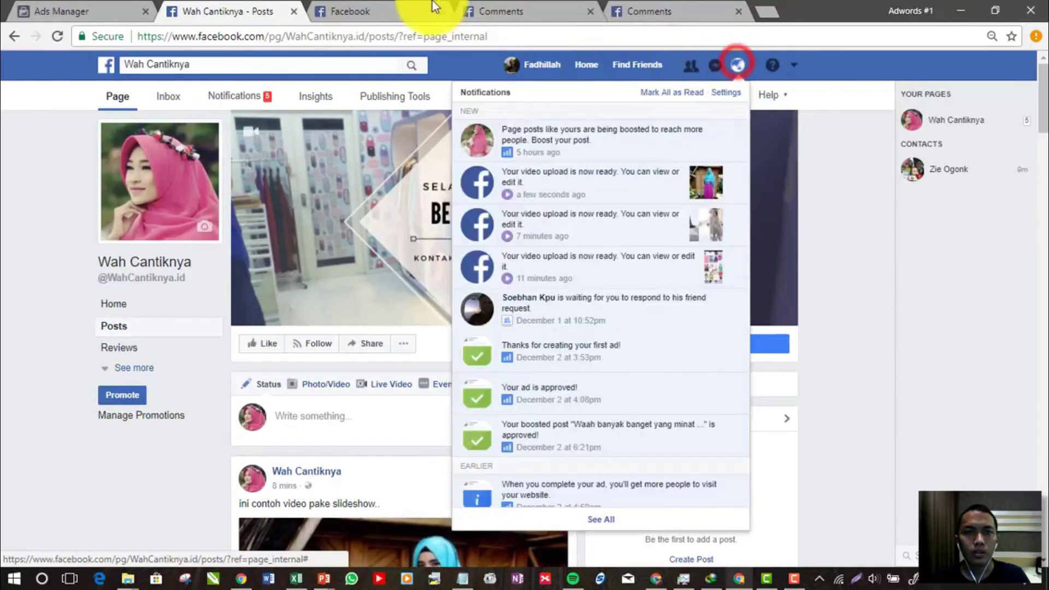
# - Switch to the Formula FB Ads.pptx presentation in PowerPoint and start the slide show from slide 113, "Langkah Menyiapkan Media Iklan Berupa Video"
pyautogui.click(394, 11)
pyautogui.click(82, 10)
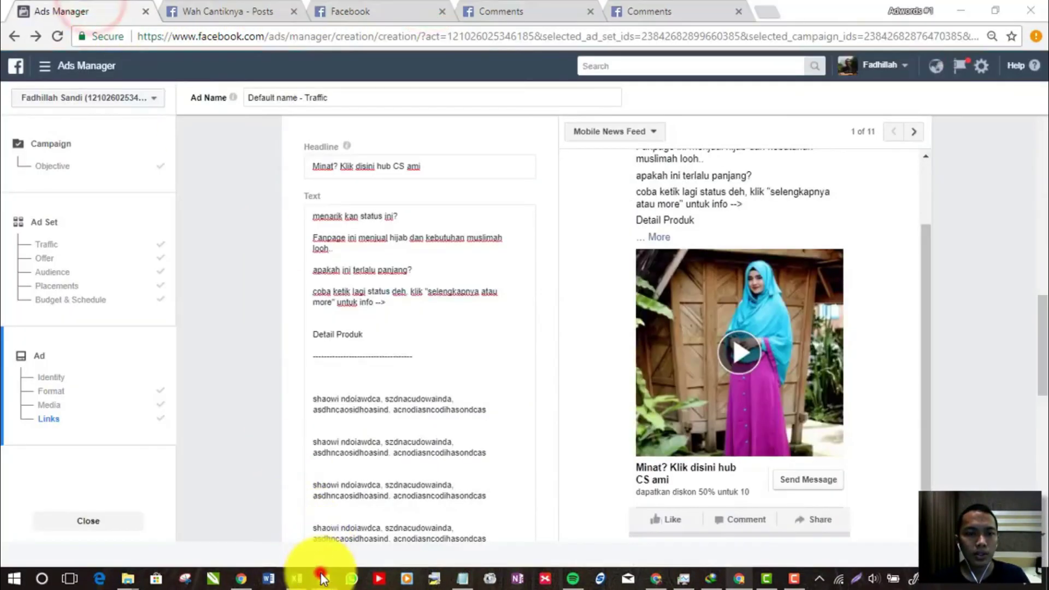
pyautogui.moveTo(322, 576)
pyautogui.click(279, 522)
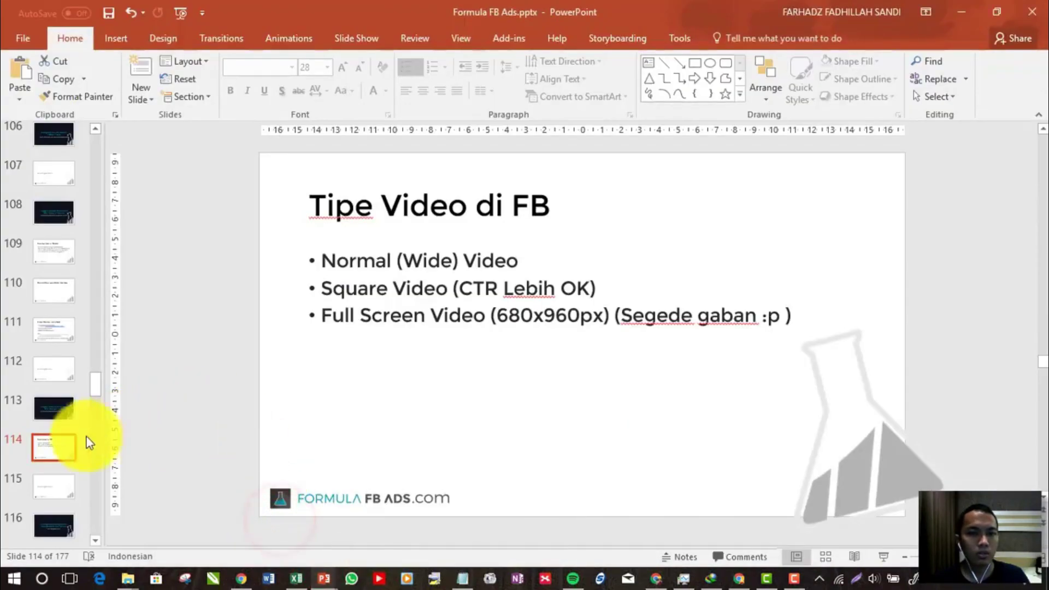
pyautogui.click(56, 409)
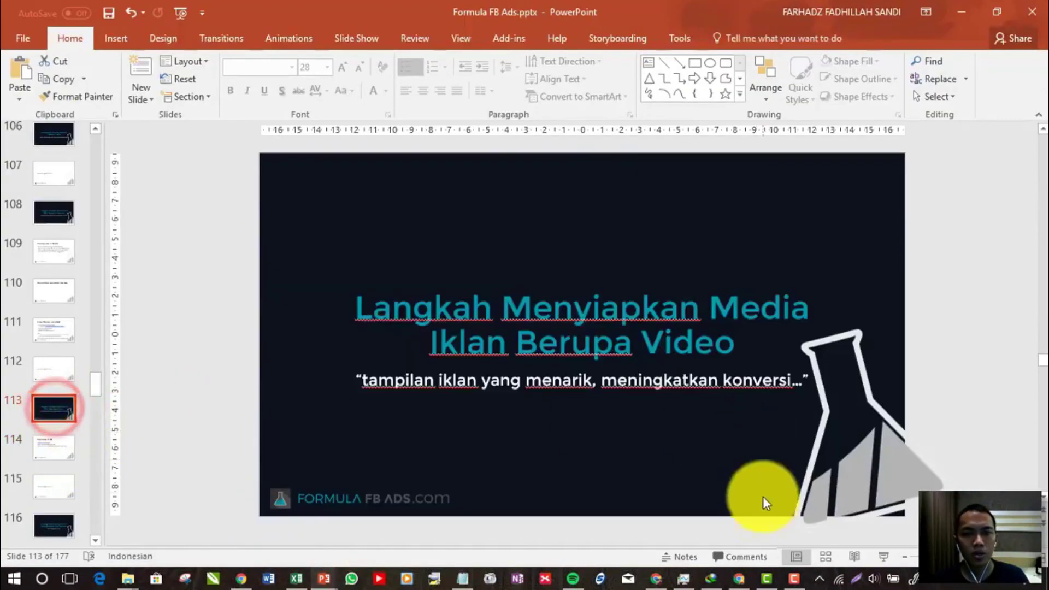
pyautogui.click(879, 554)
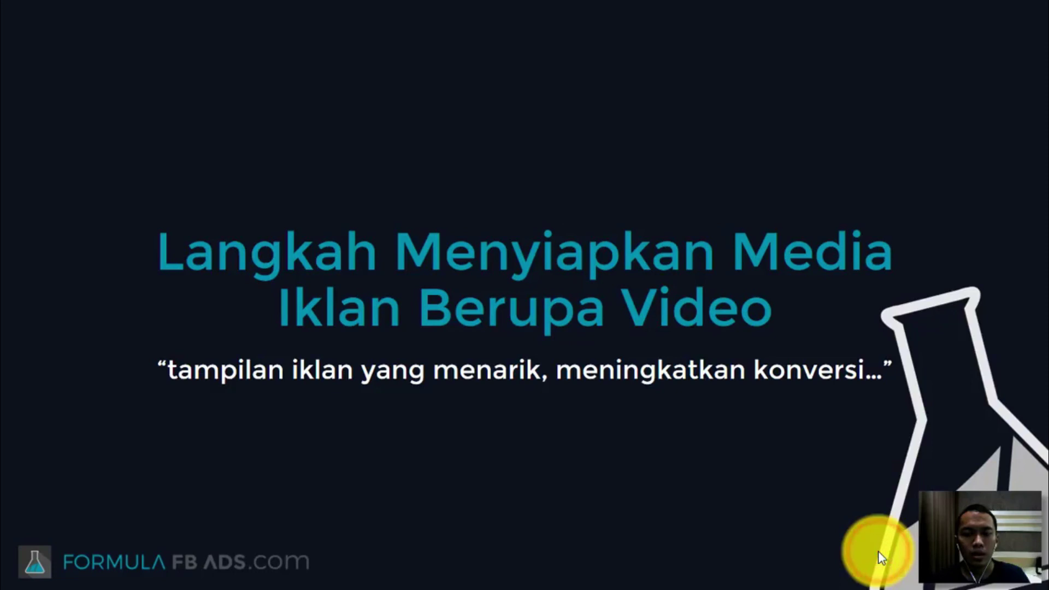